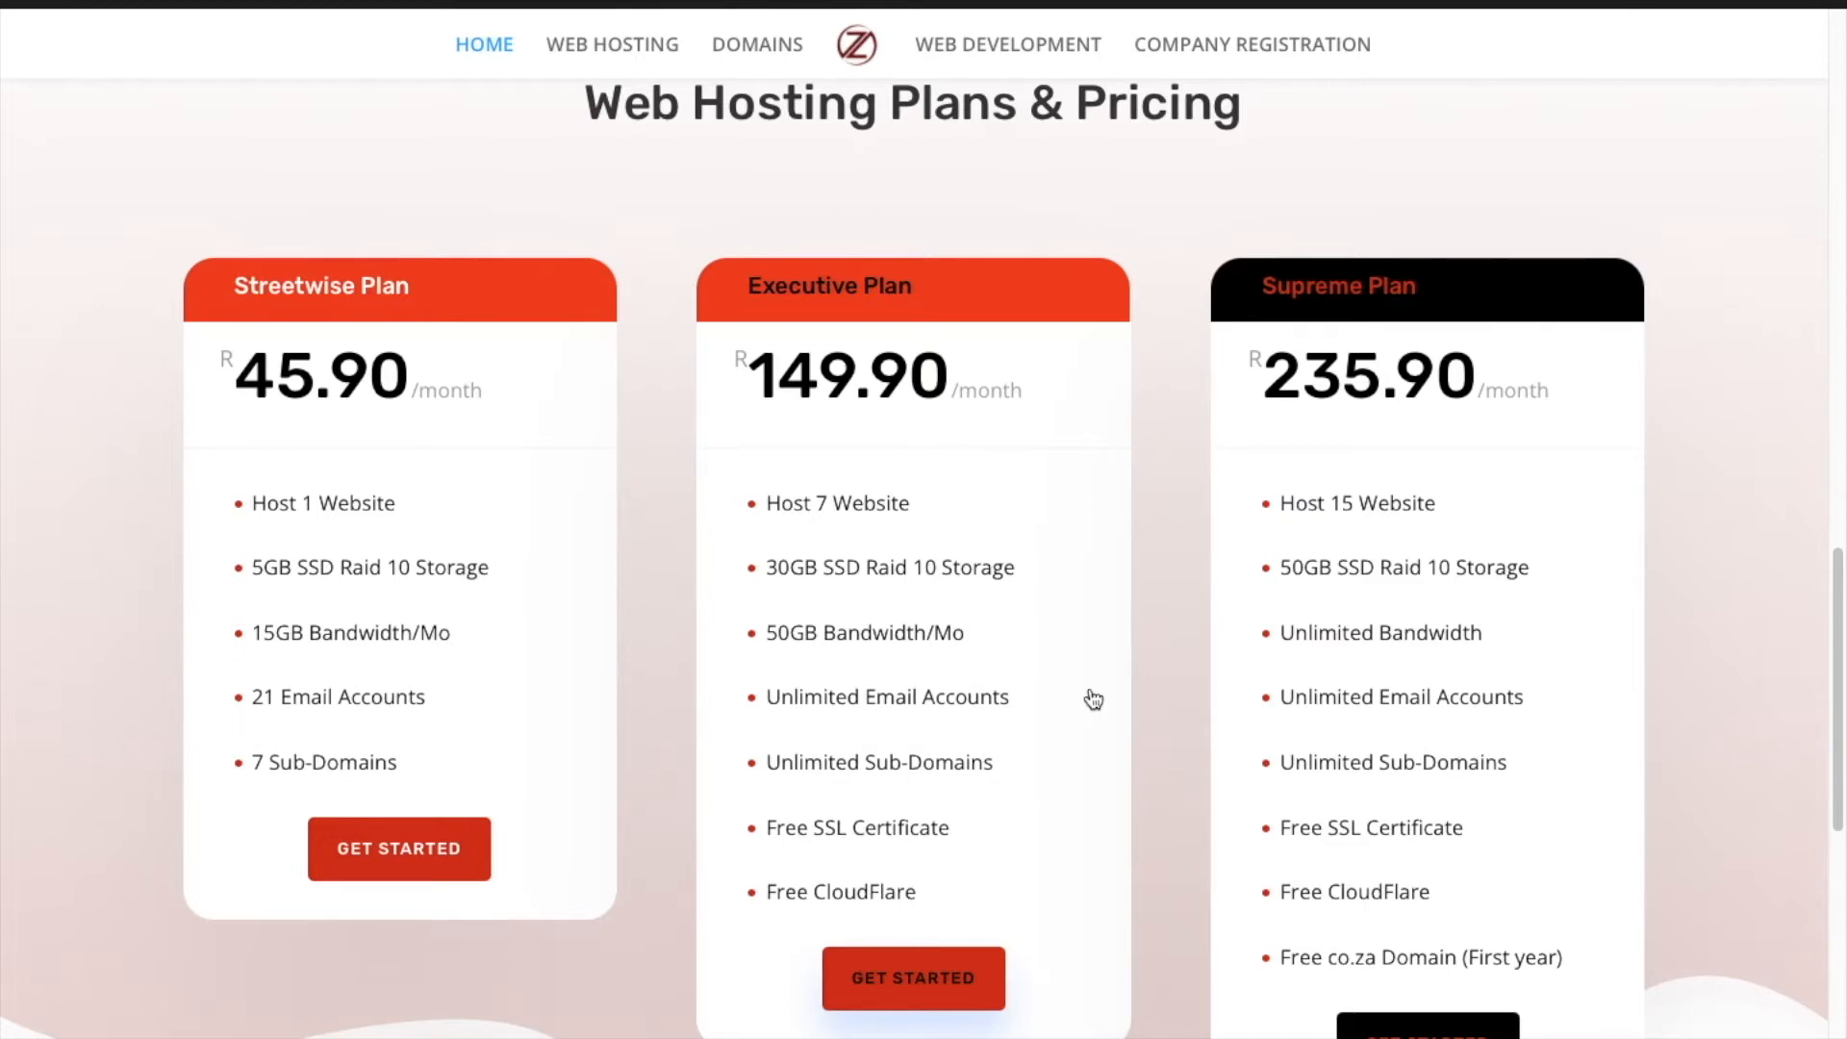
# Browse the hosting website's home, company registration and web development pricing plans.
pyautogui.scroll(20, 1094, 699)
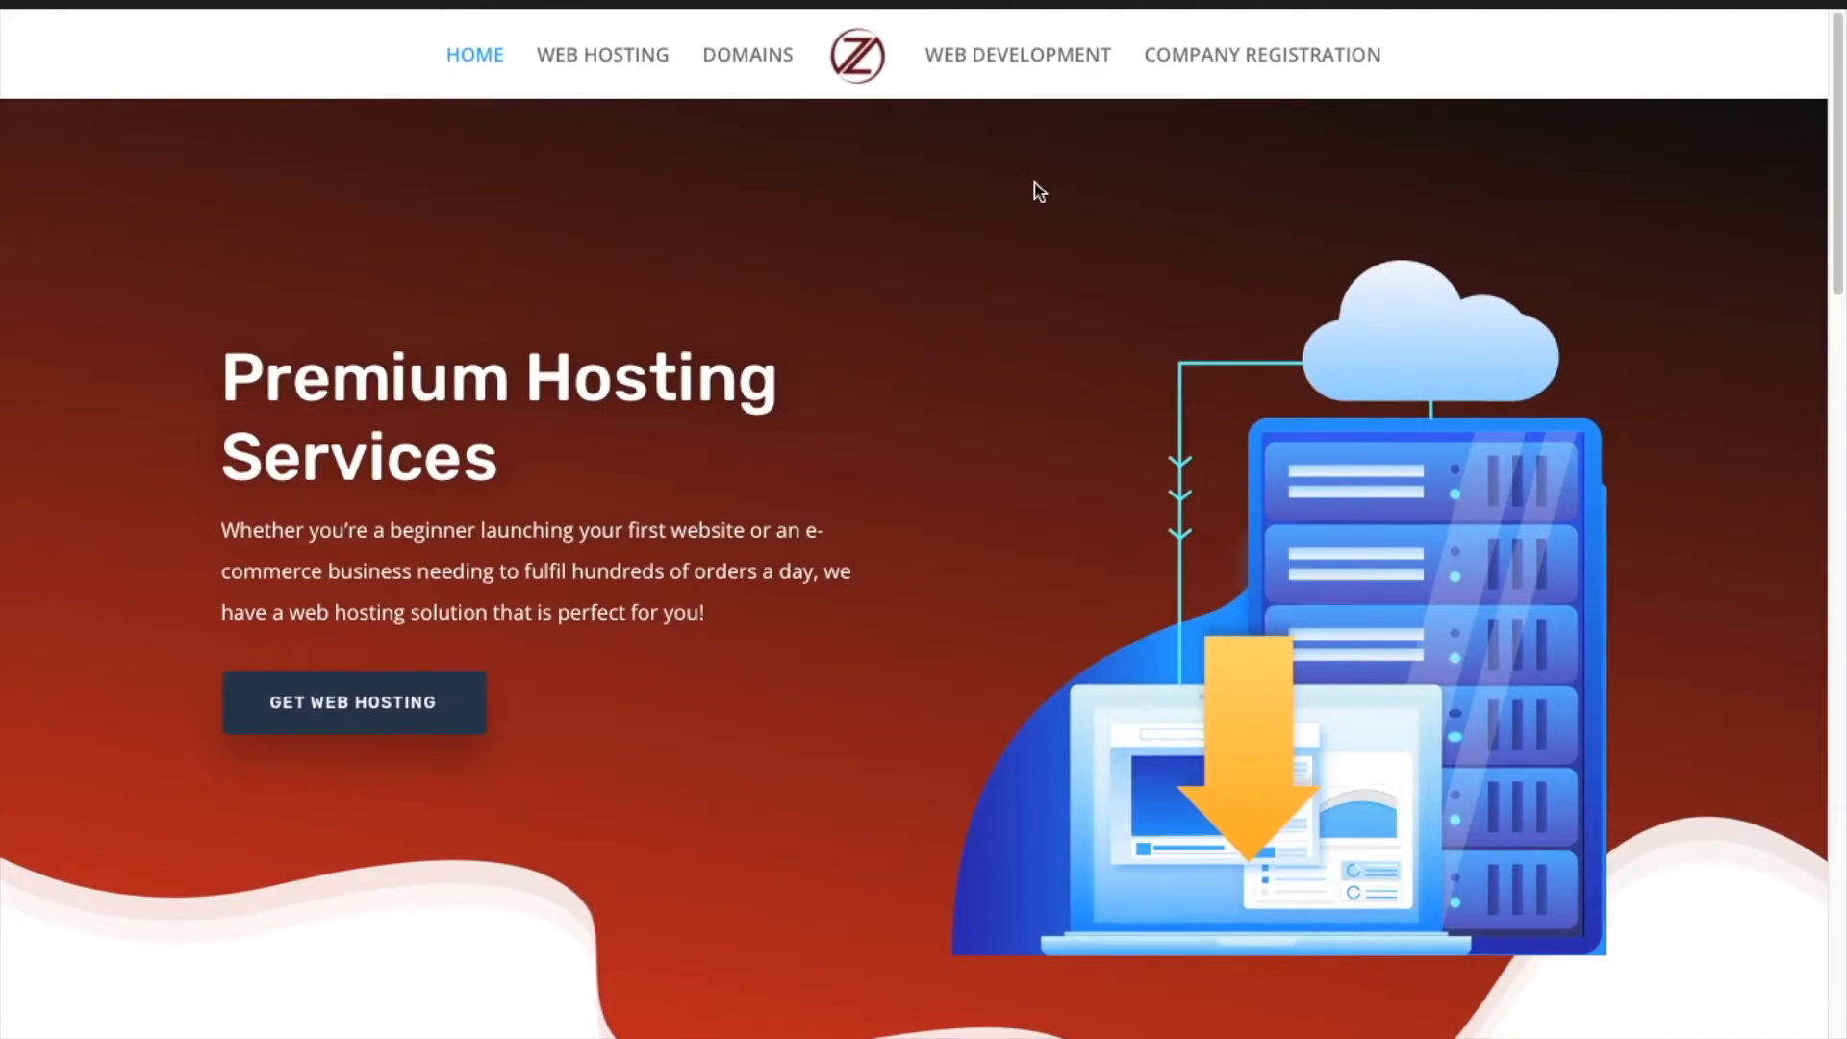
pyautogui.click(1196, 58)
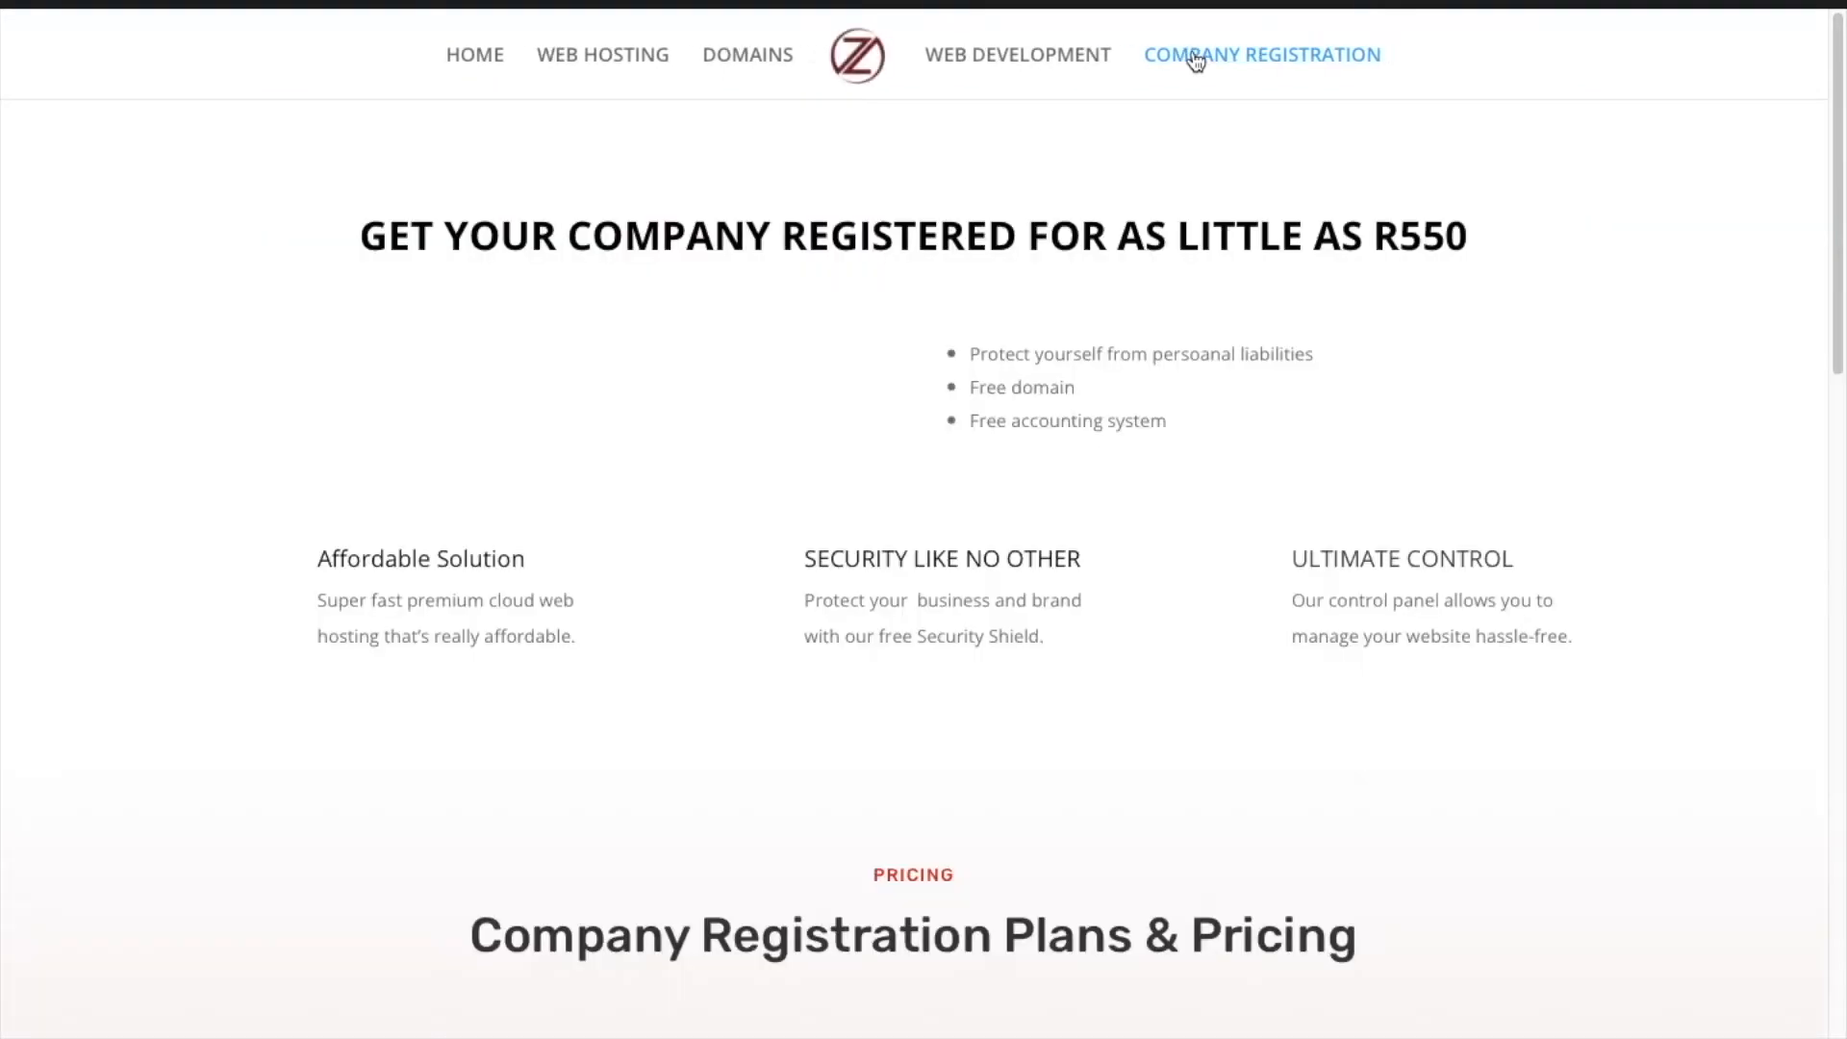
pyautogui.scroll(-3, 1143, 720)
pyautogui.scroll(-5, 1143, 719)
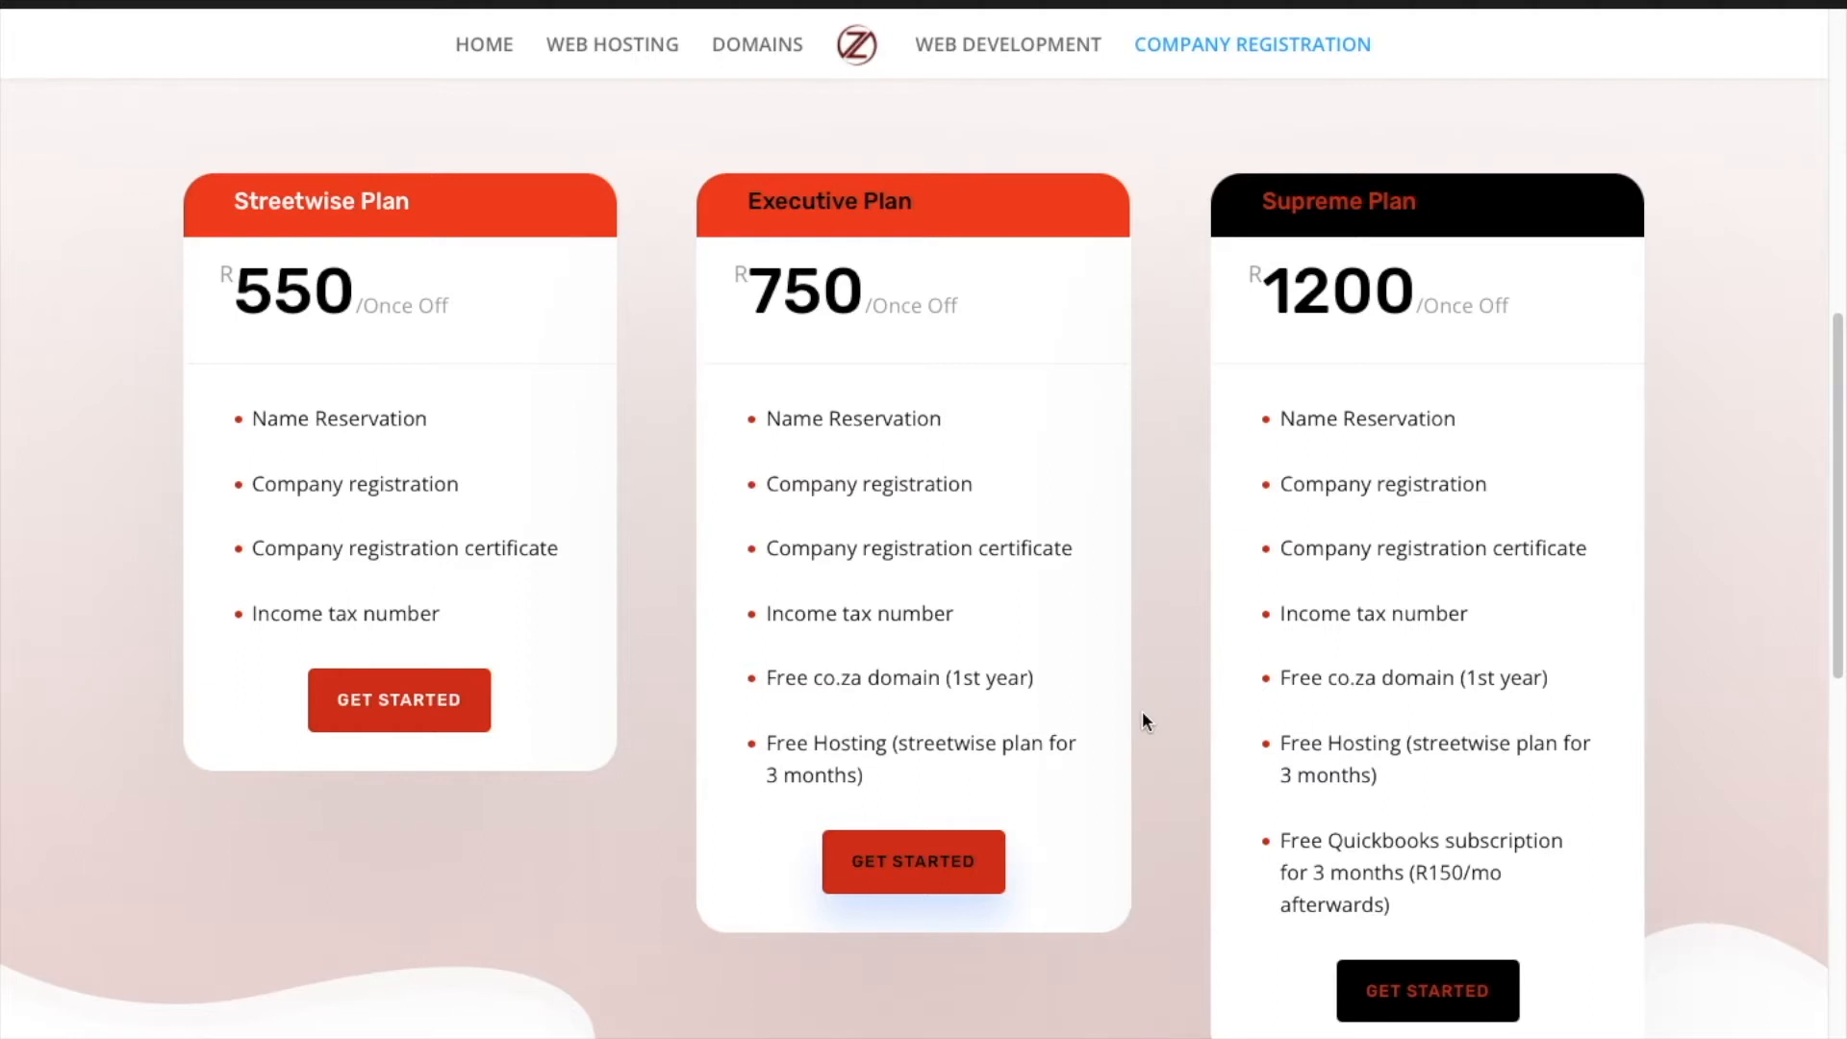
pyautogui.click(995, 46)
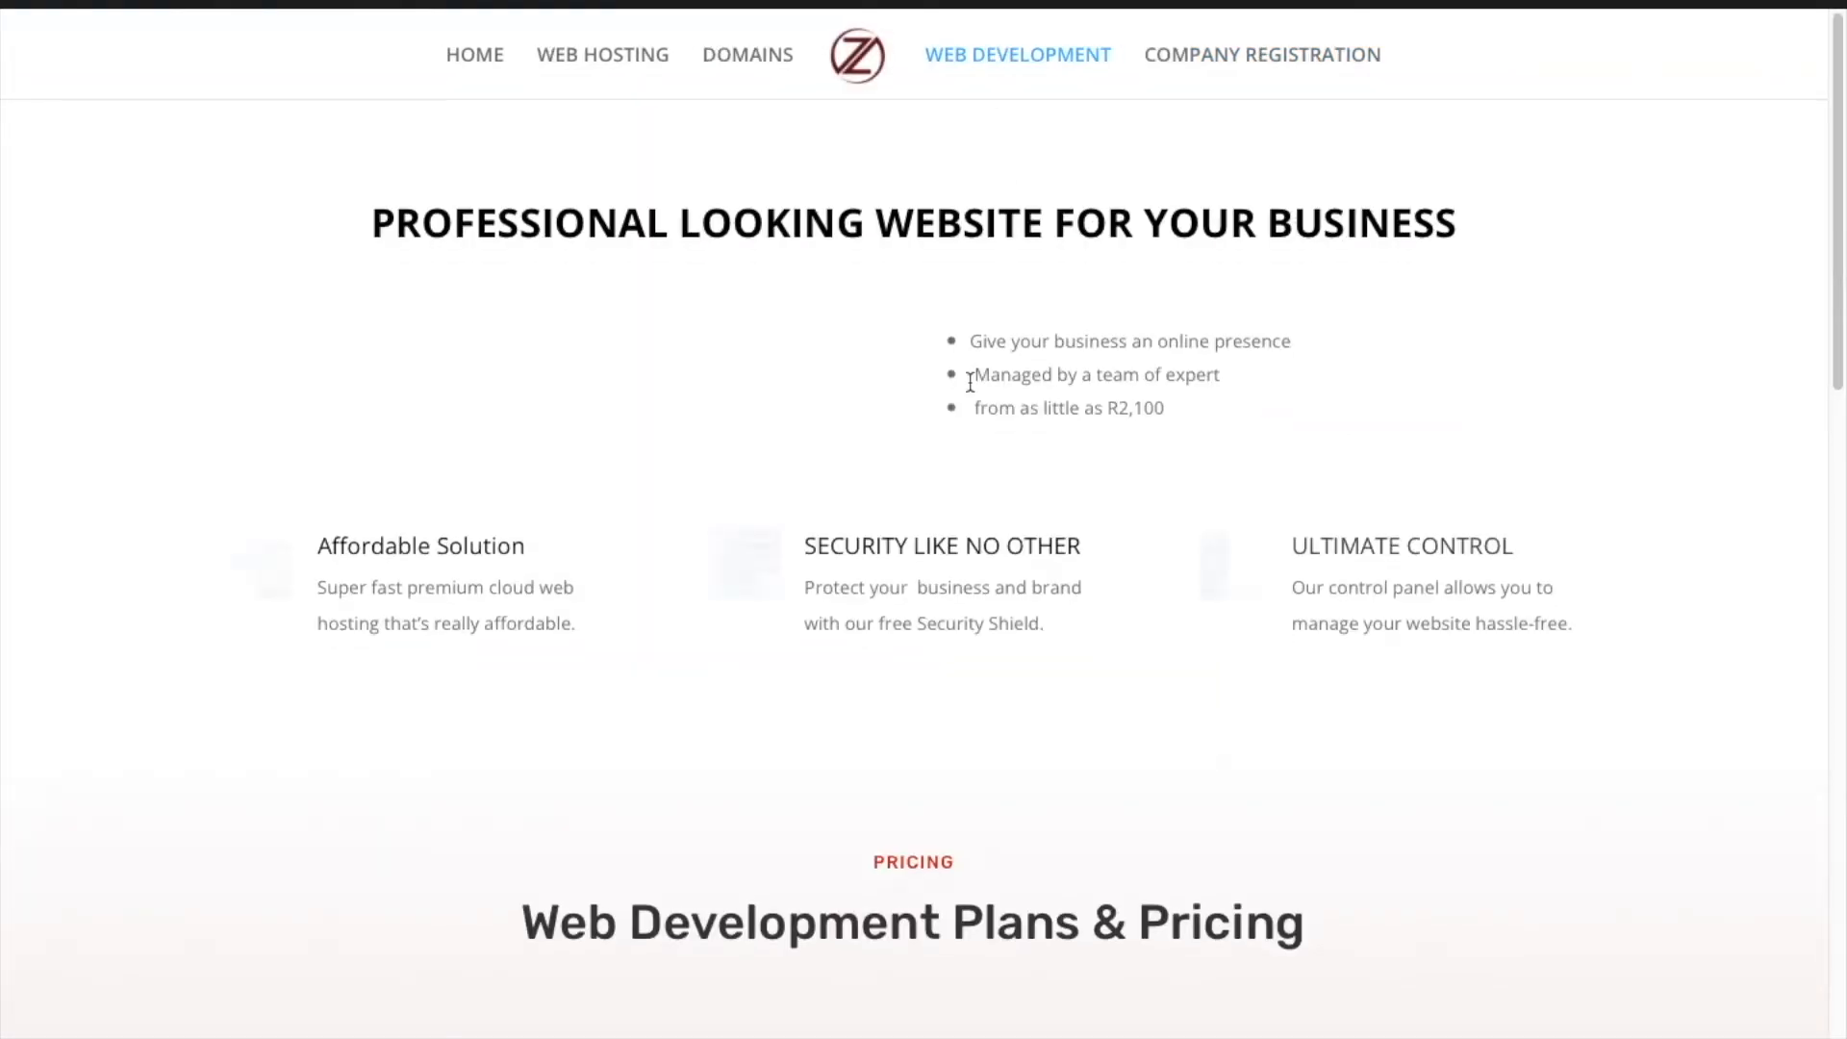
pyautogui.scroll(-8, 969, 382)
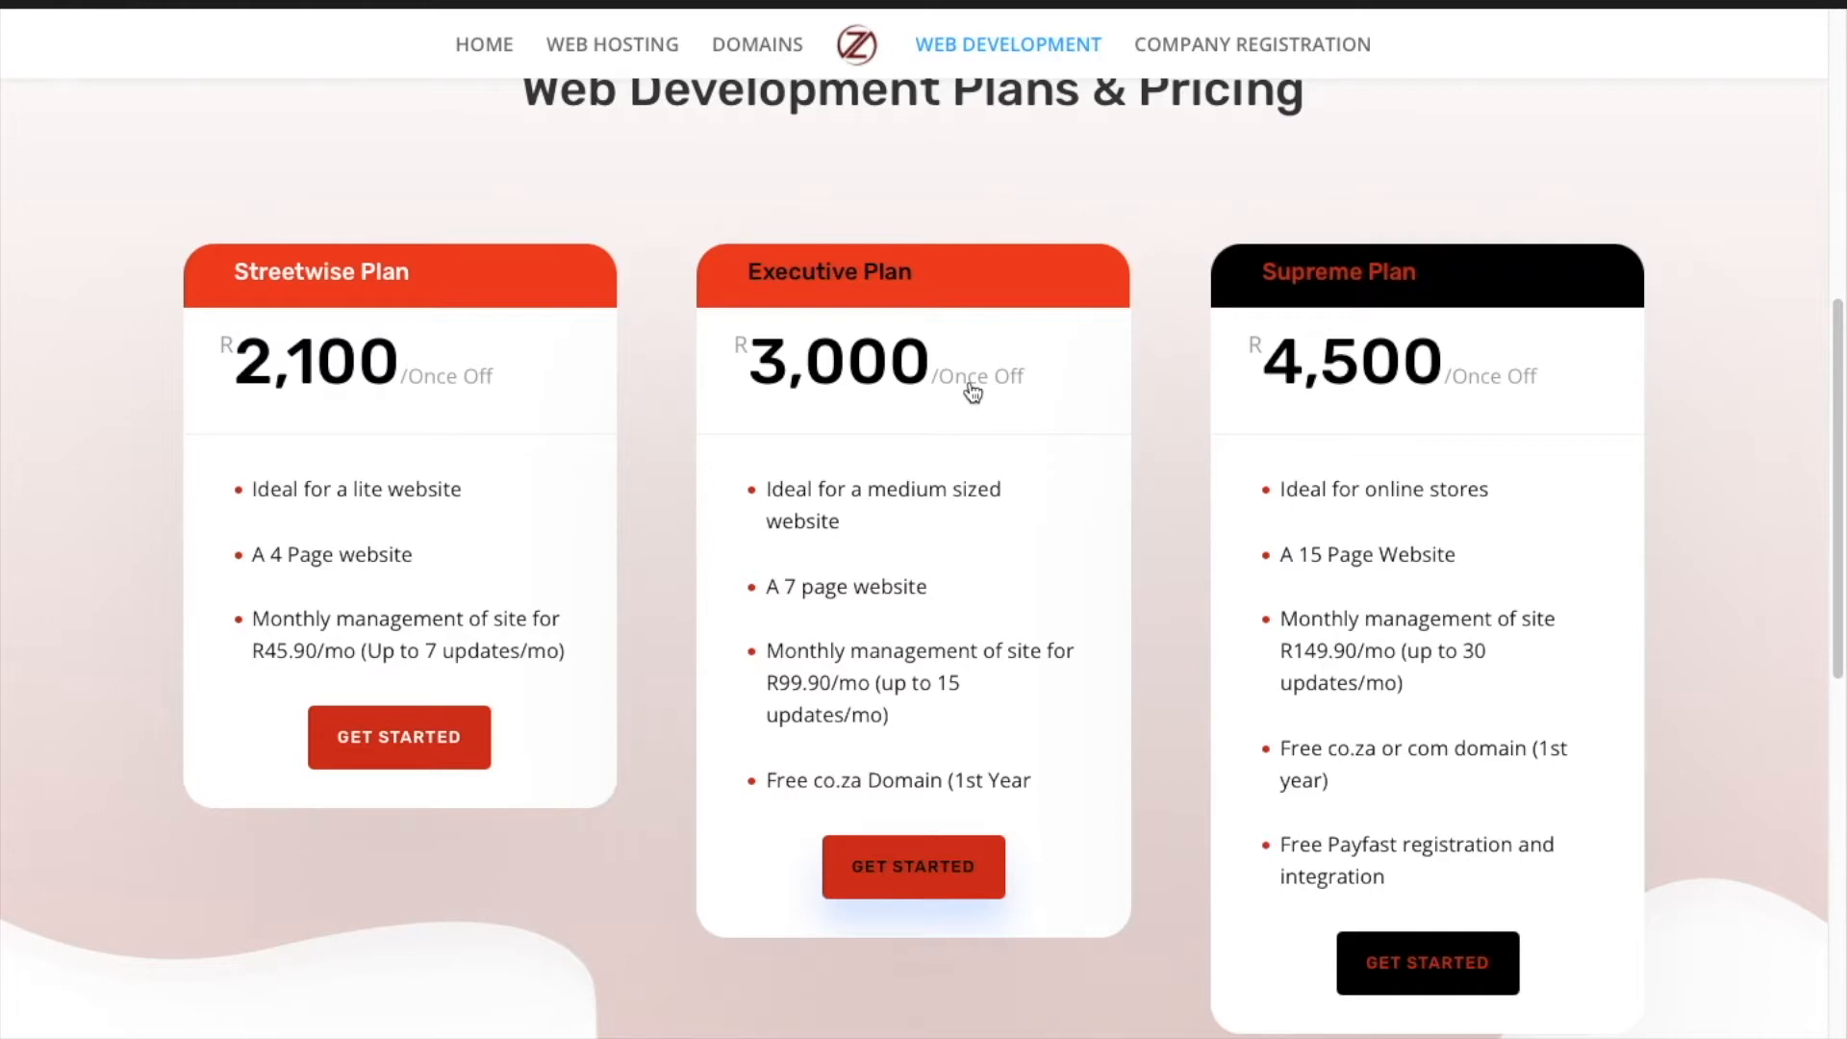
pyautogui.scroll(1, 974, 391)
pyautogui.scroll(-1, 973, 391)
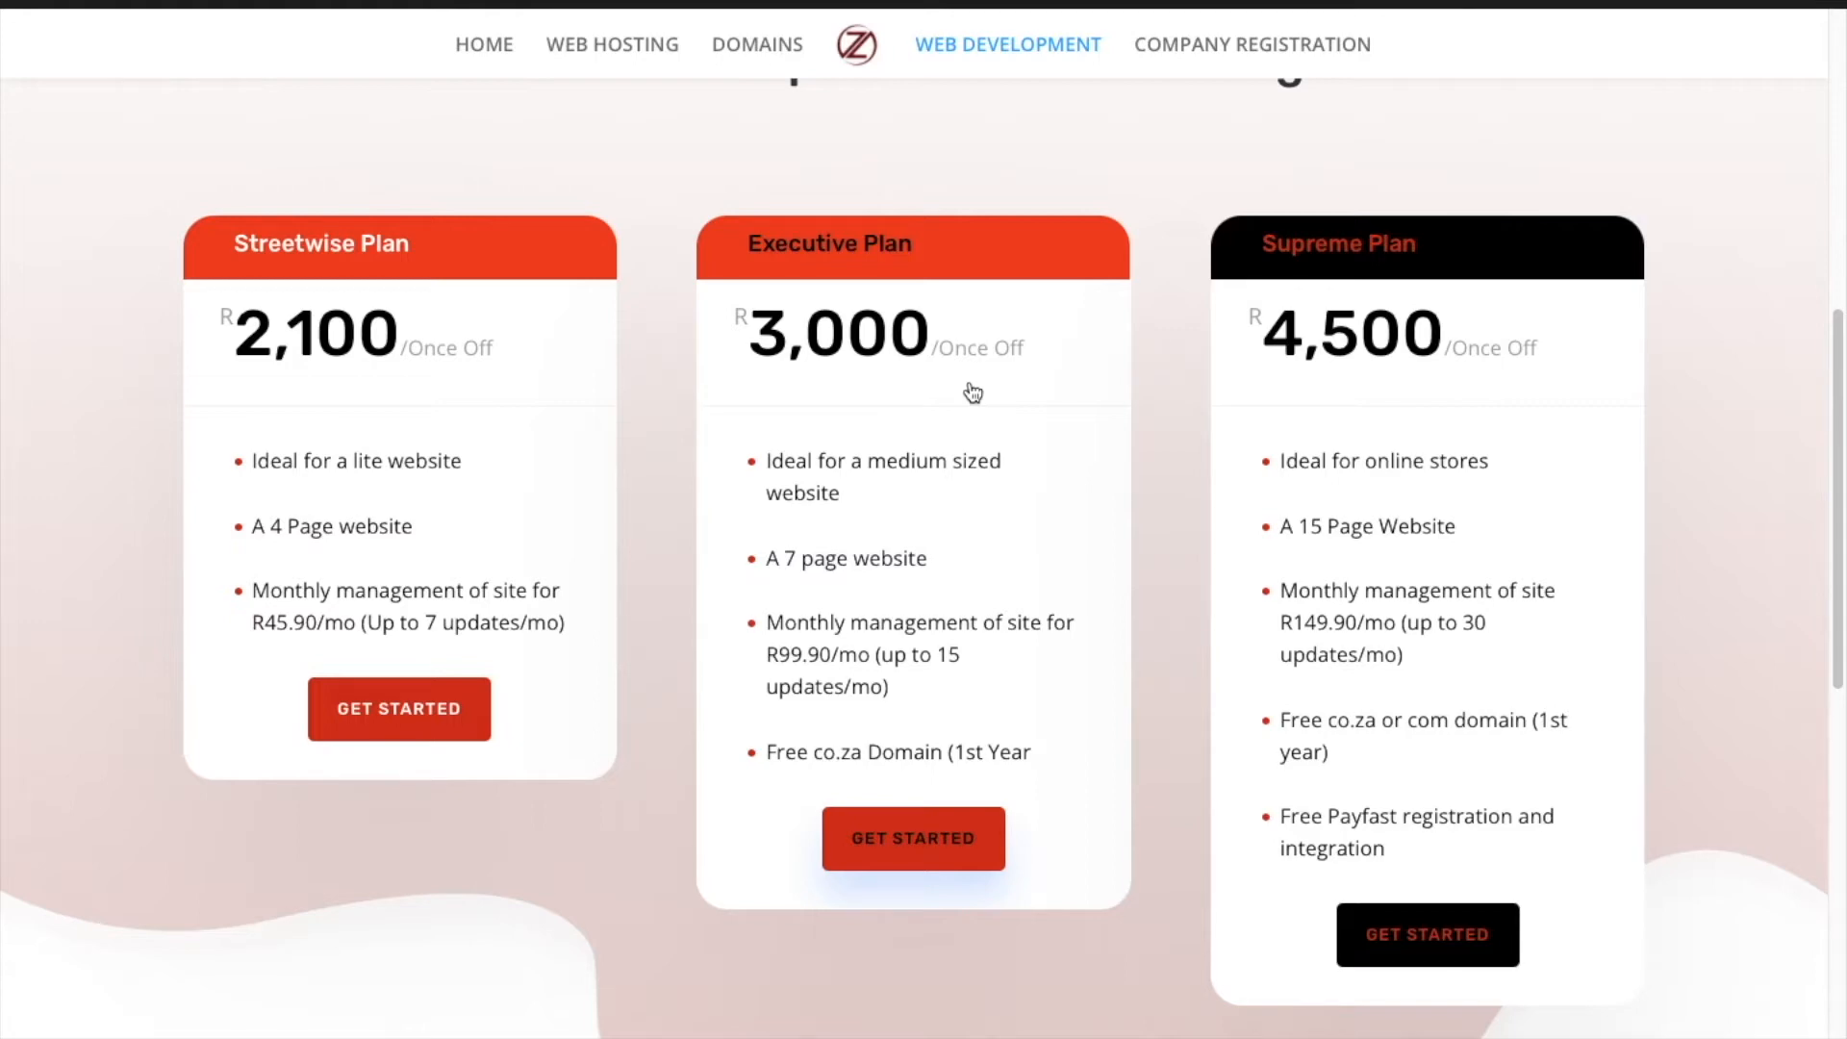
pyautogui.scroll(8, 974, 392)
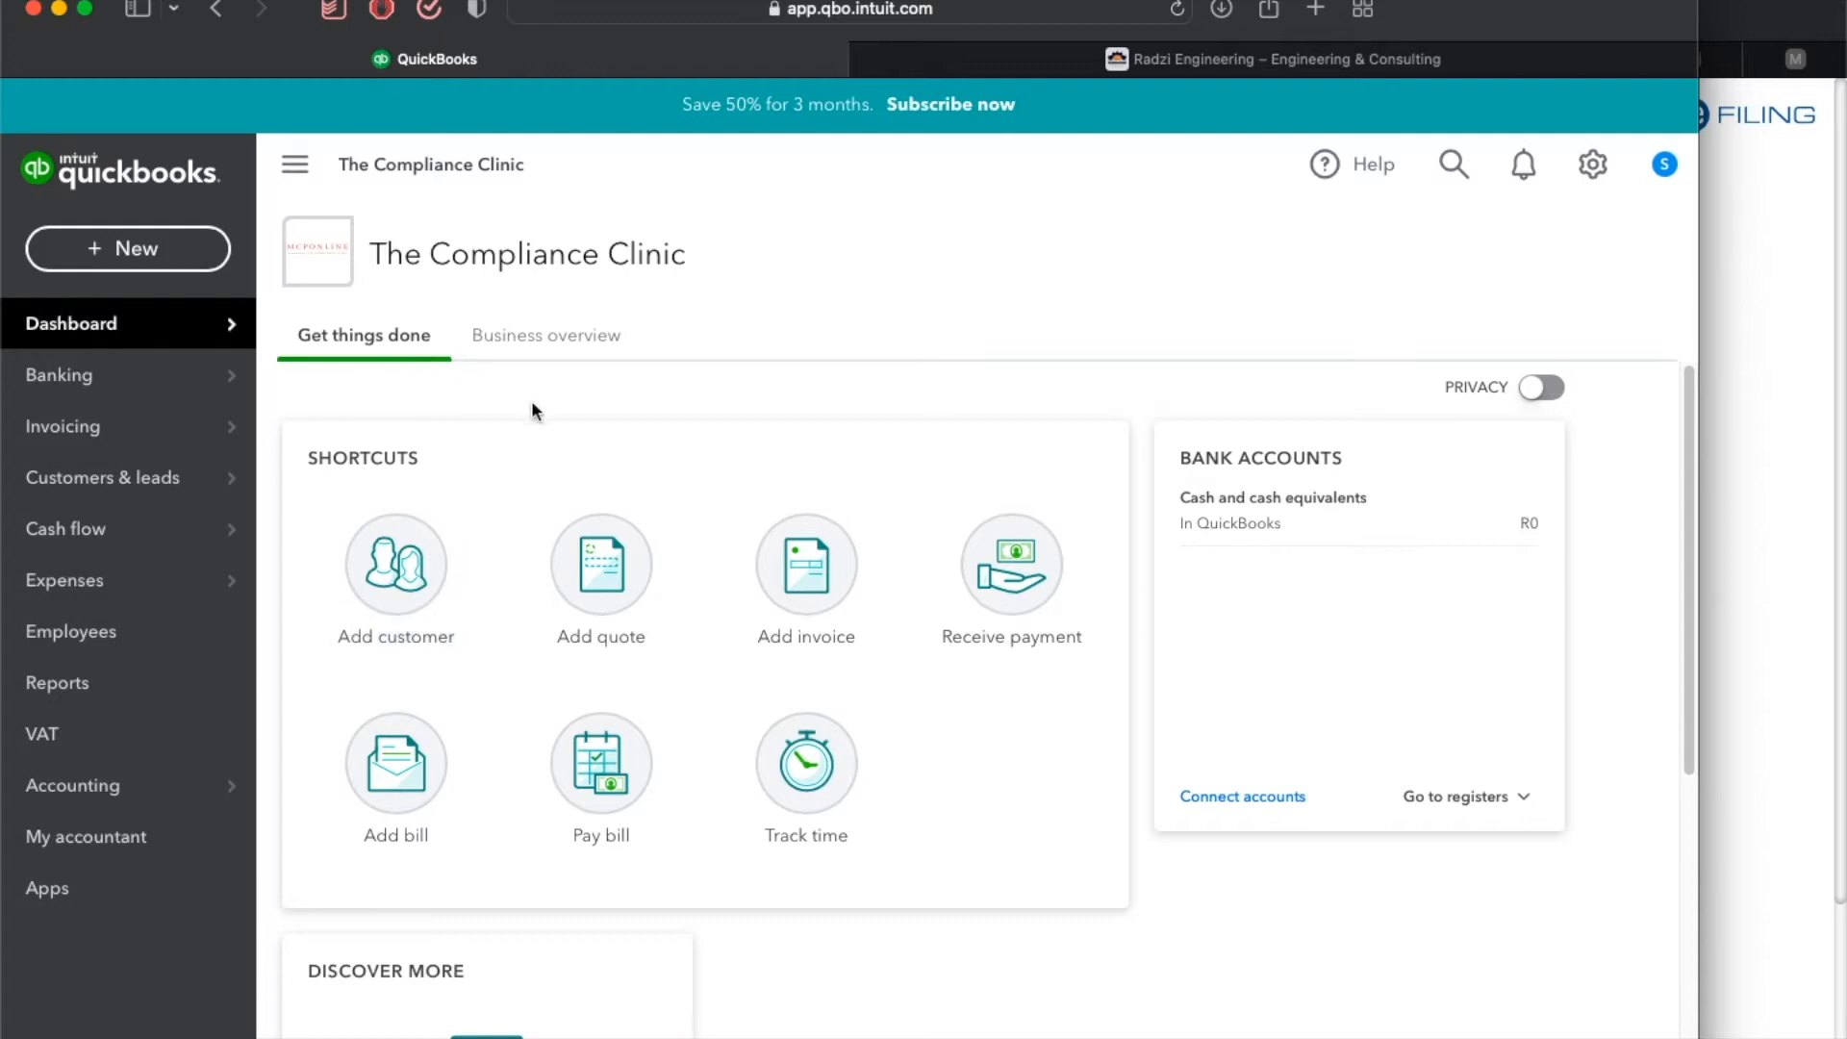
# Open the customer list, start a new customer and enter the title Ms with the customer's first and last name.
pyautogui.click(386, 580)
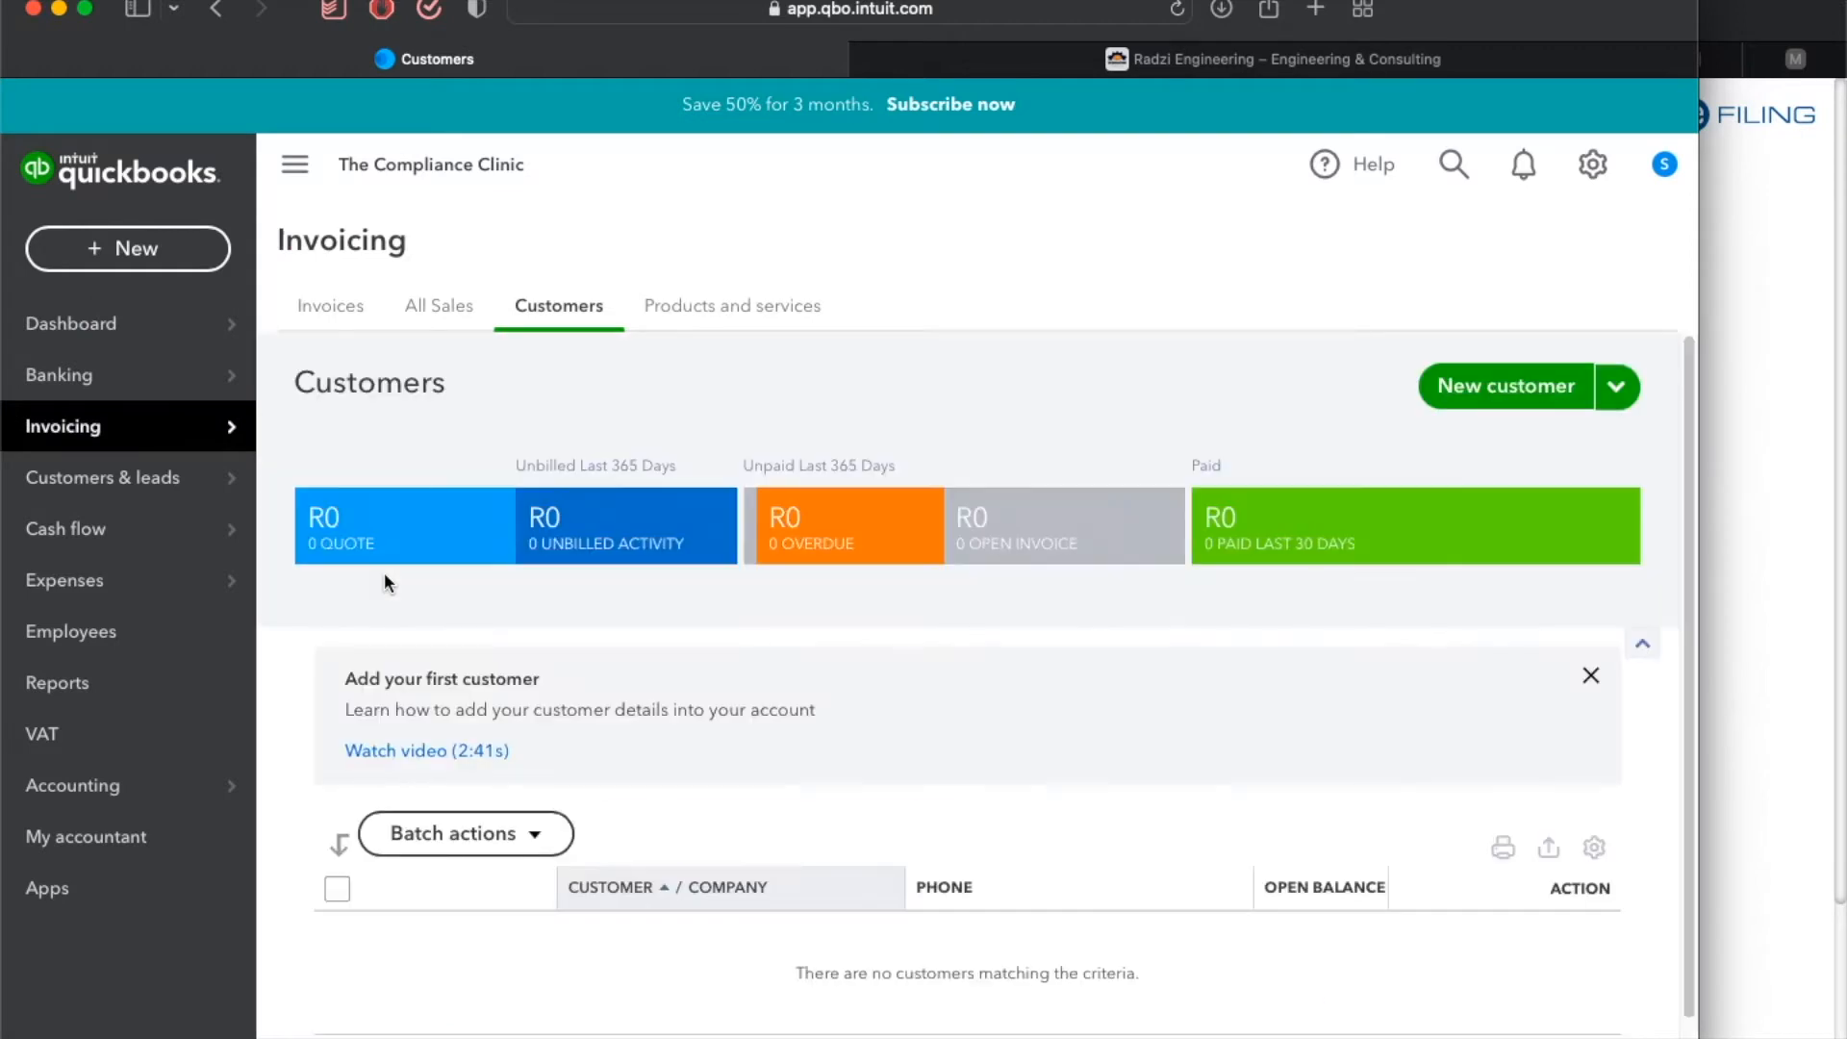
pyautogui.click(1506, 390)
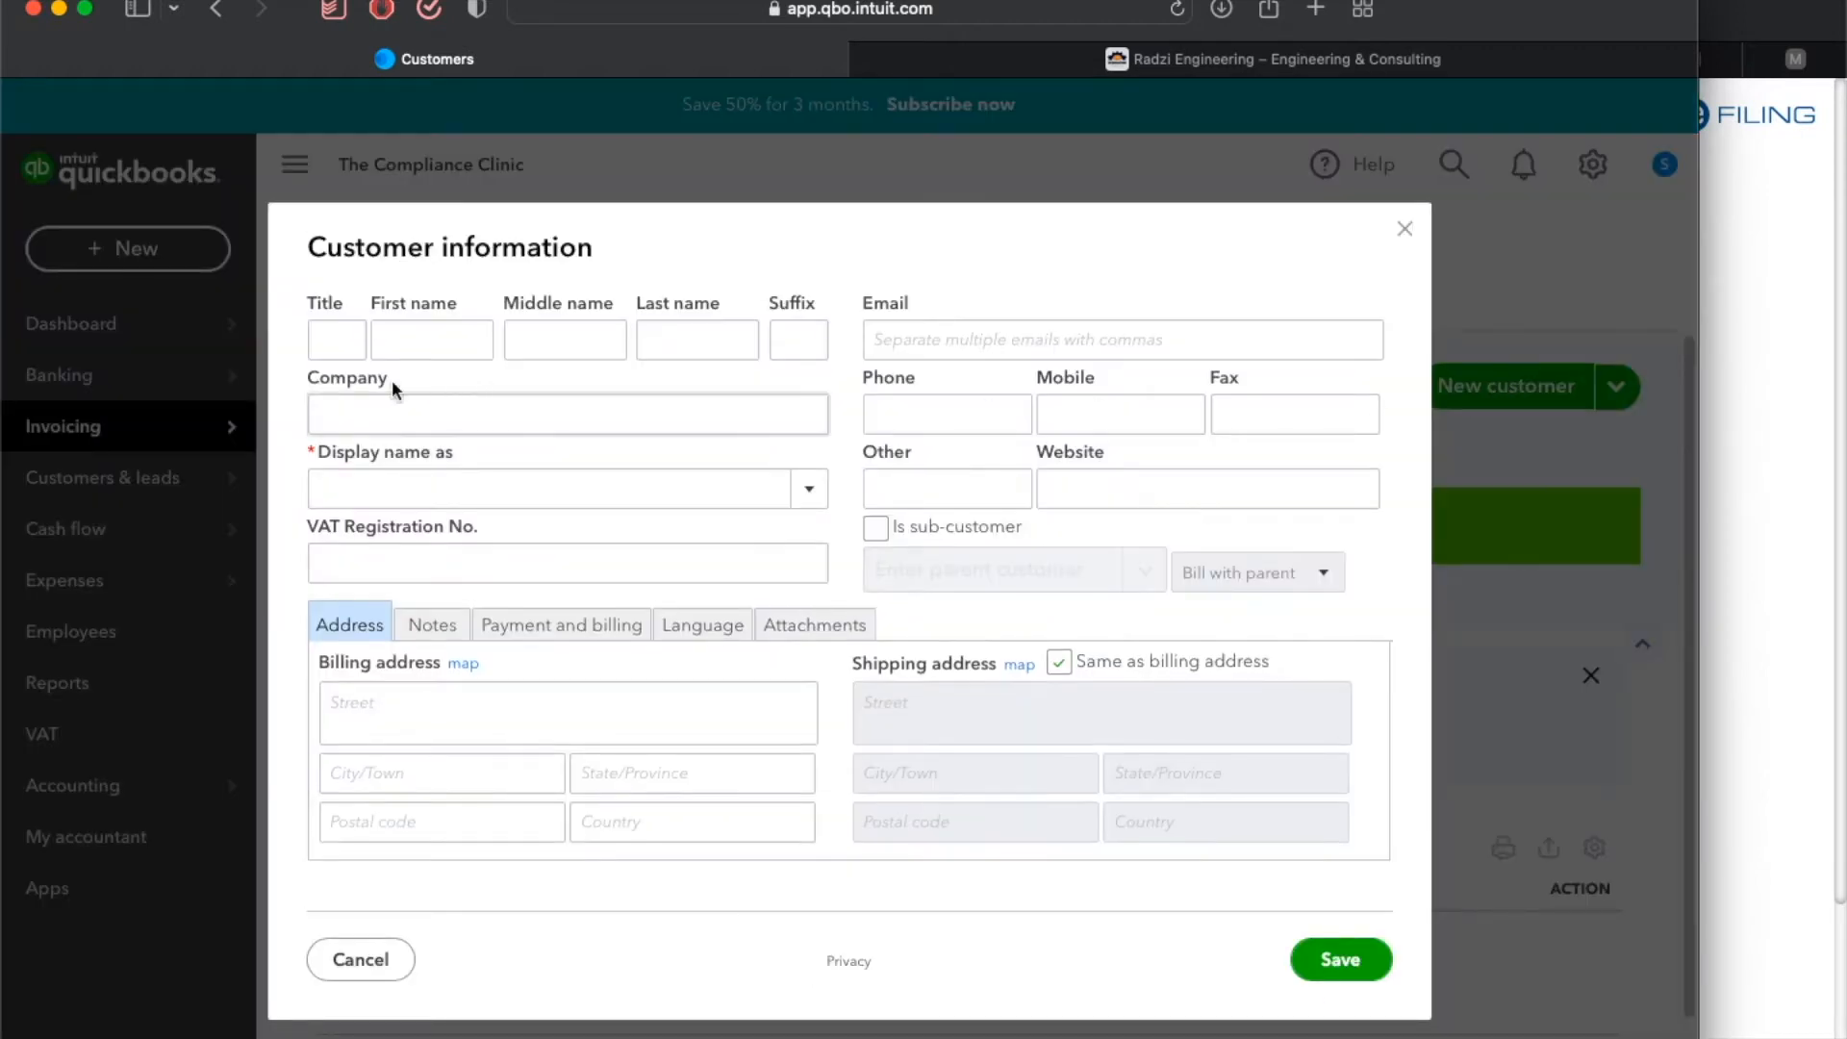
pyautogui.click(335, 342)
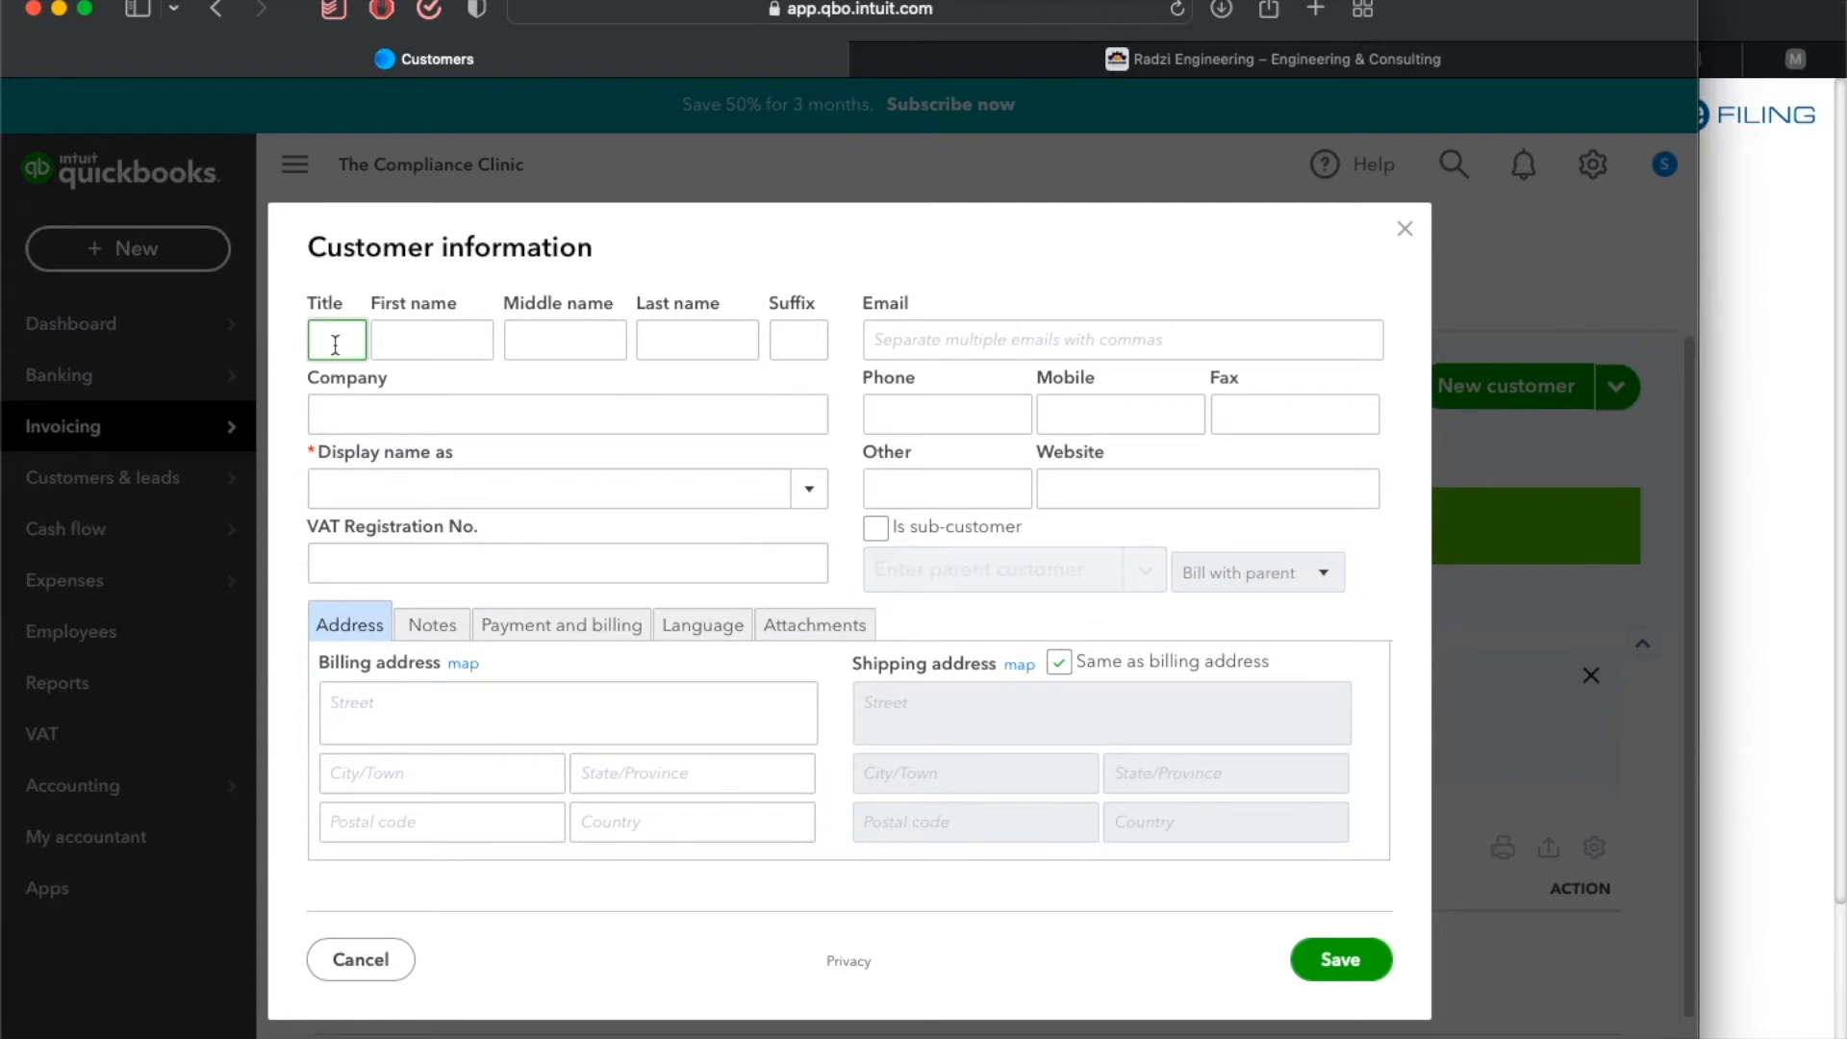
pyautogui.write('Ms')
pyautogui.press('Tab')
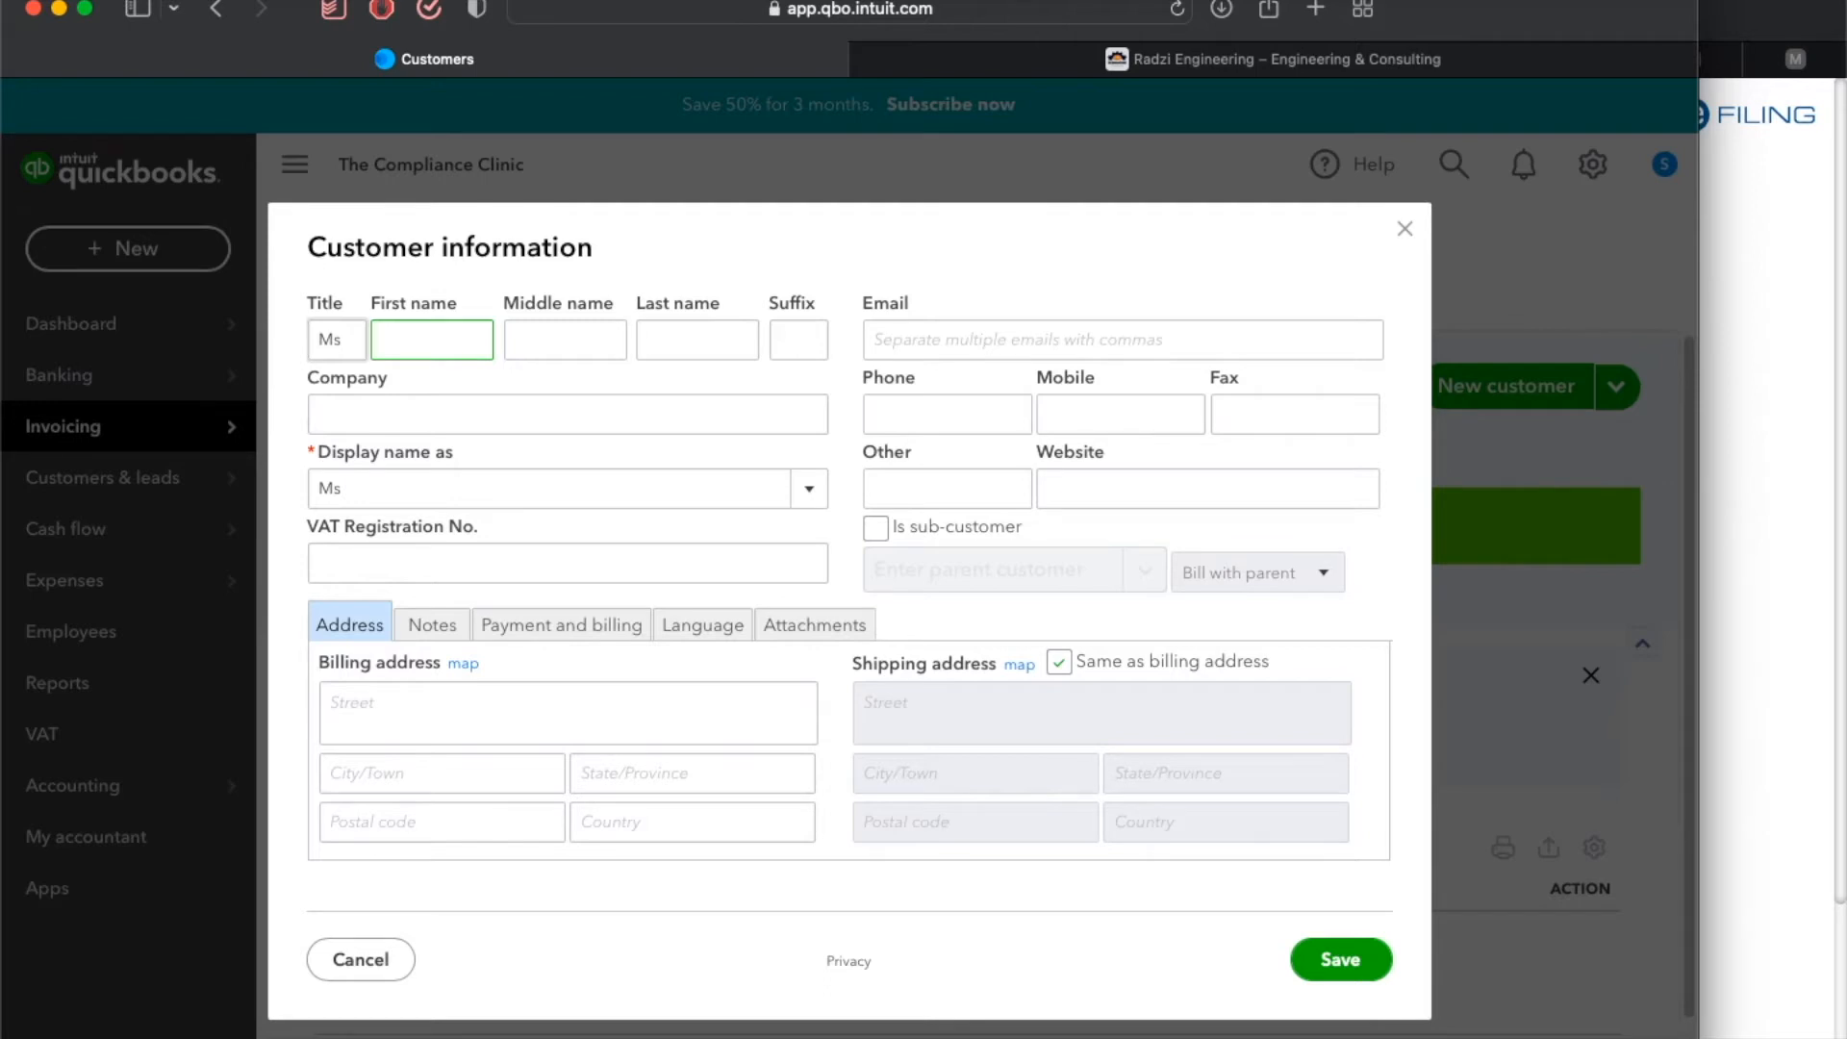
pyautogui.press('Tab')
pyautogui.press('Tab')
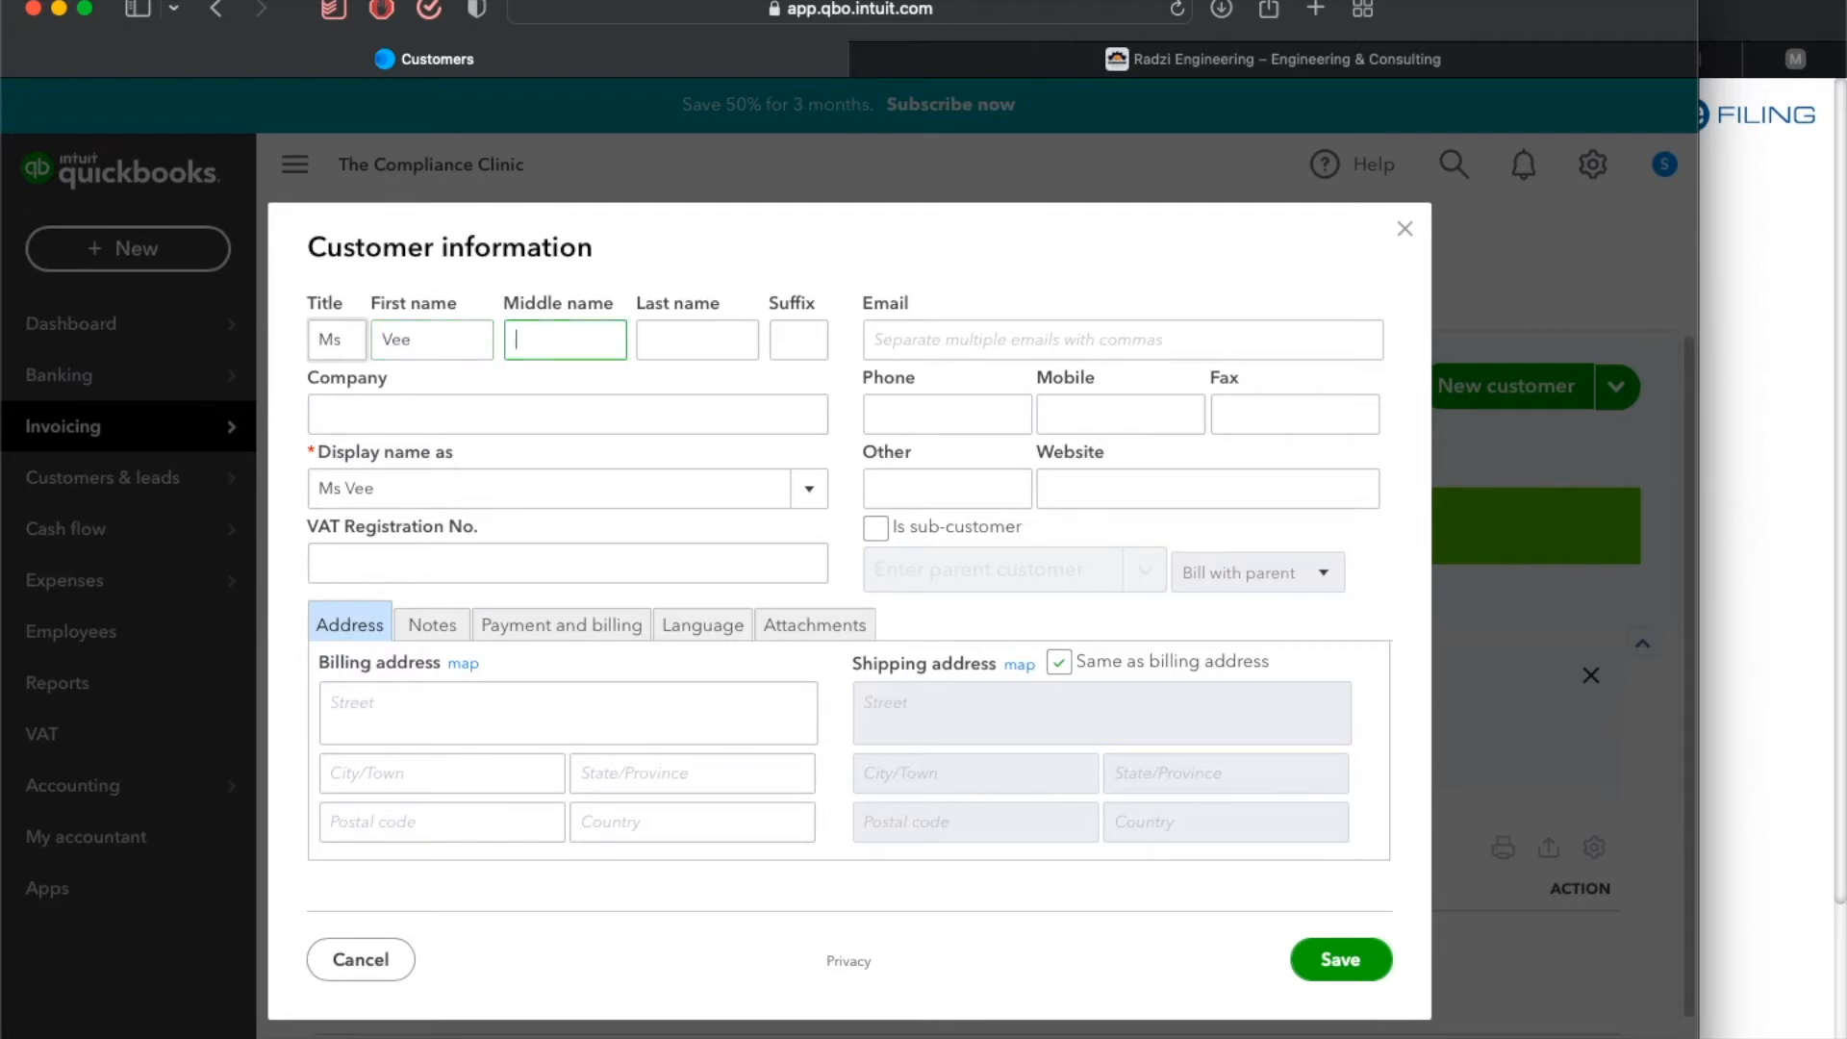
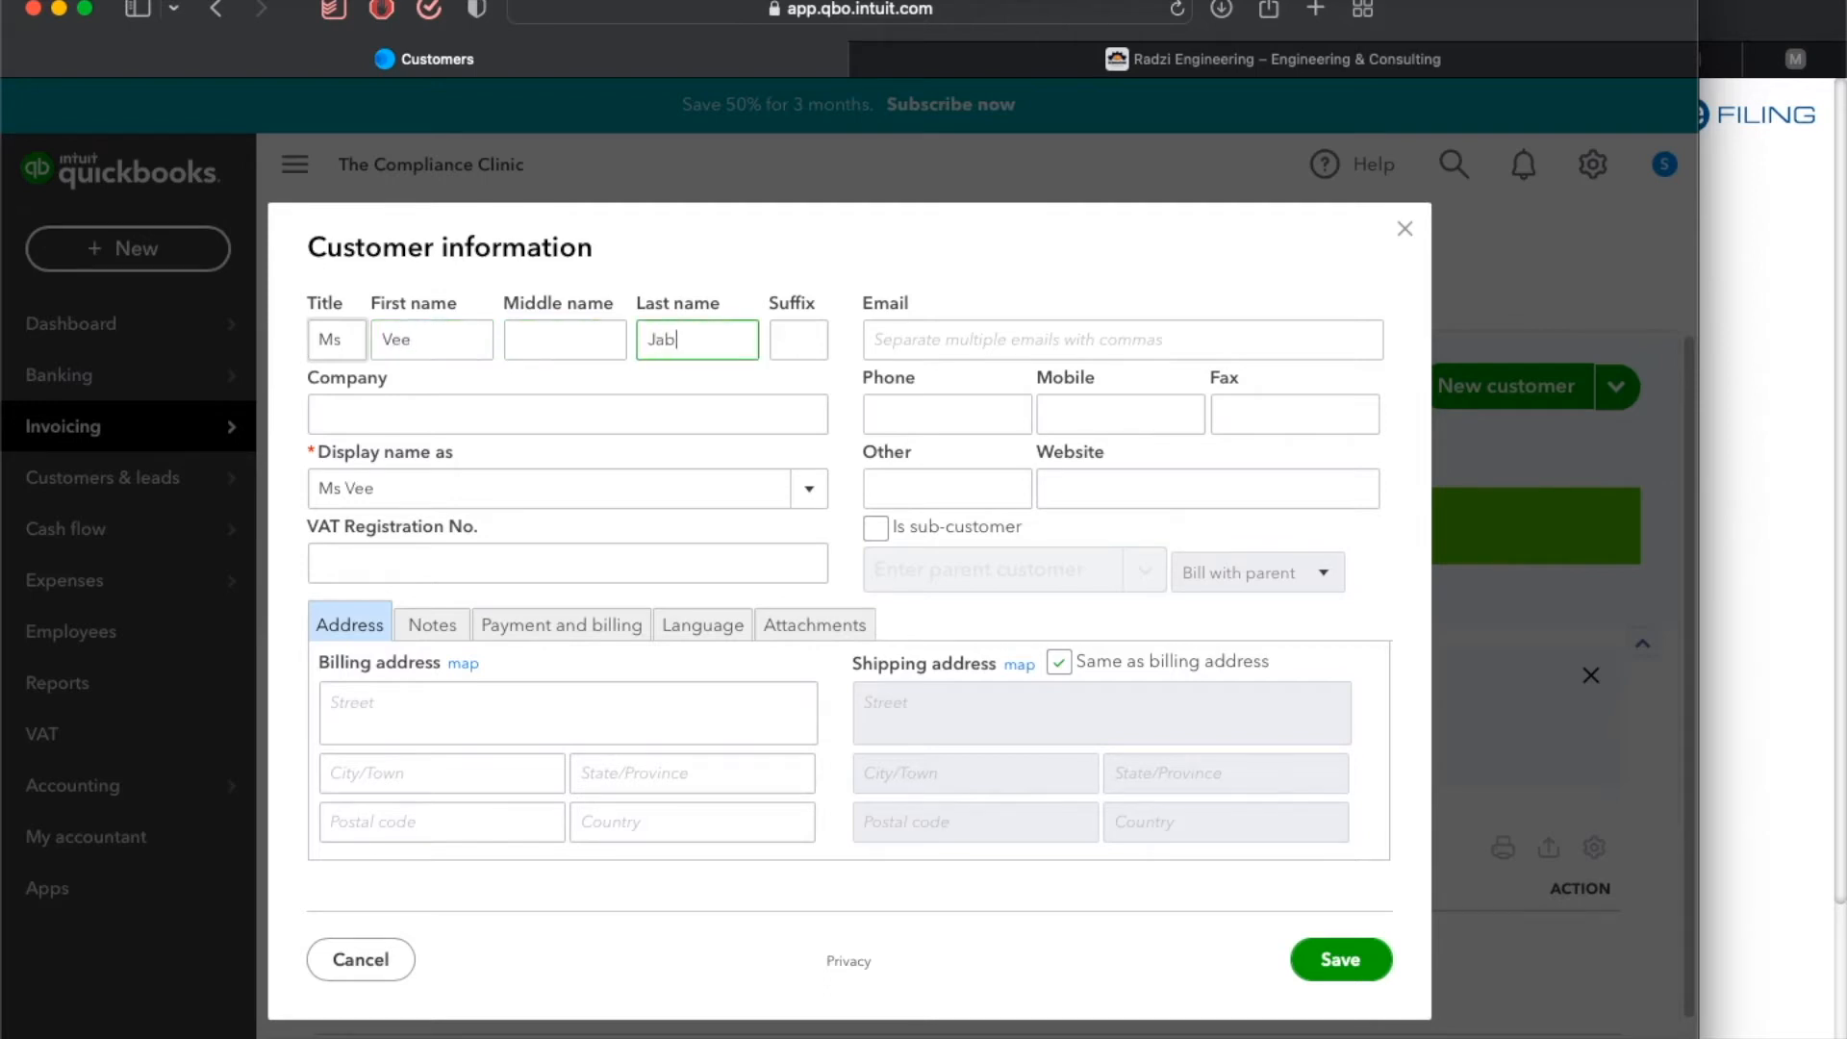
pyautogui.press('Tab')
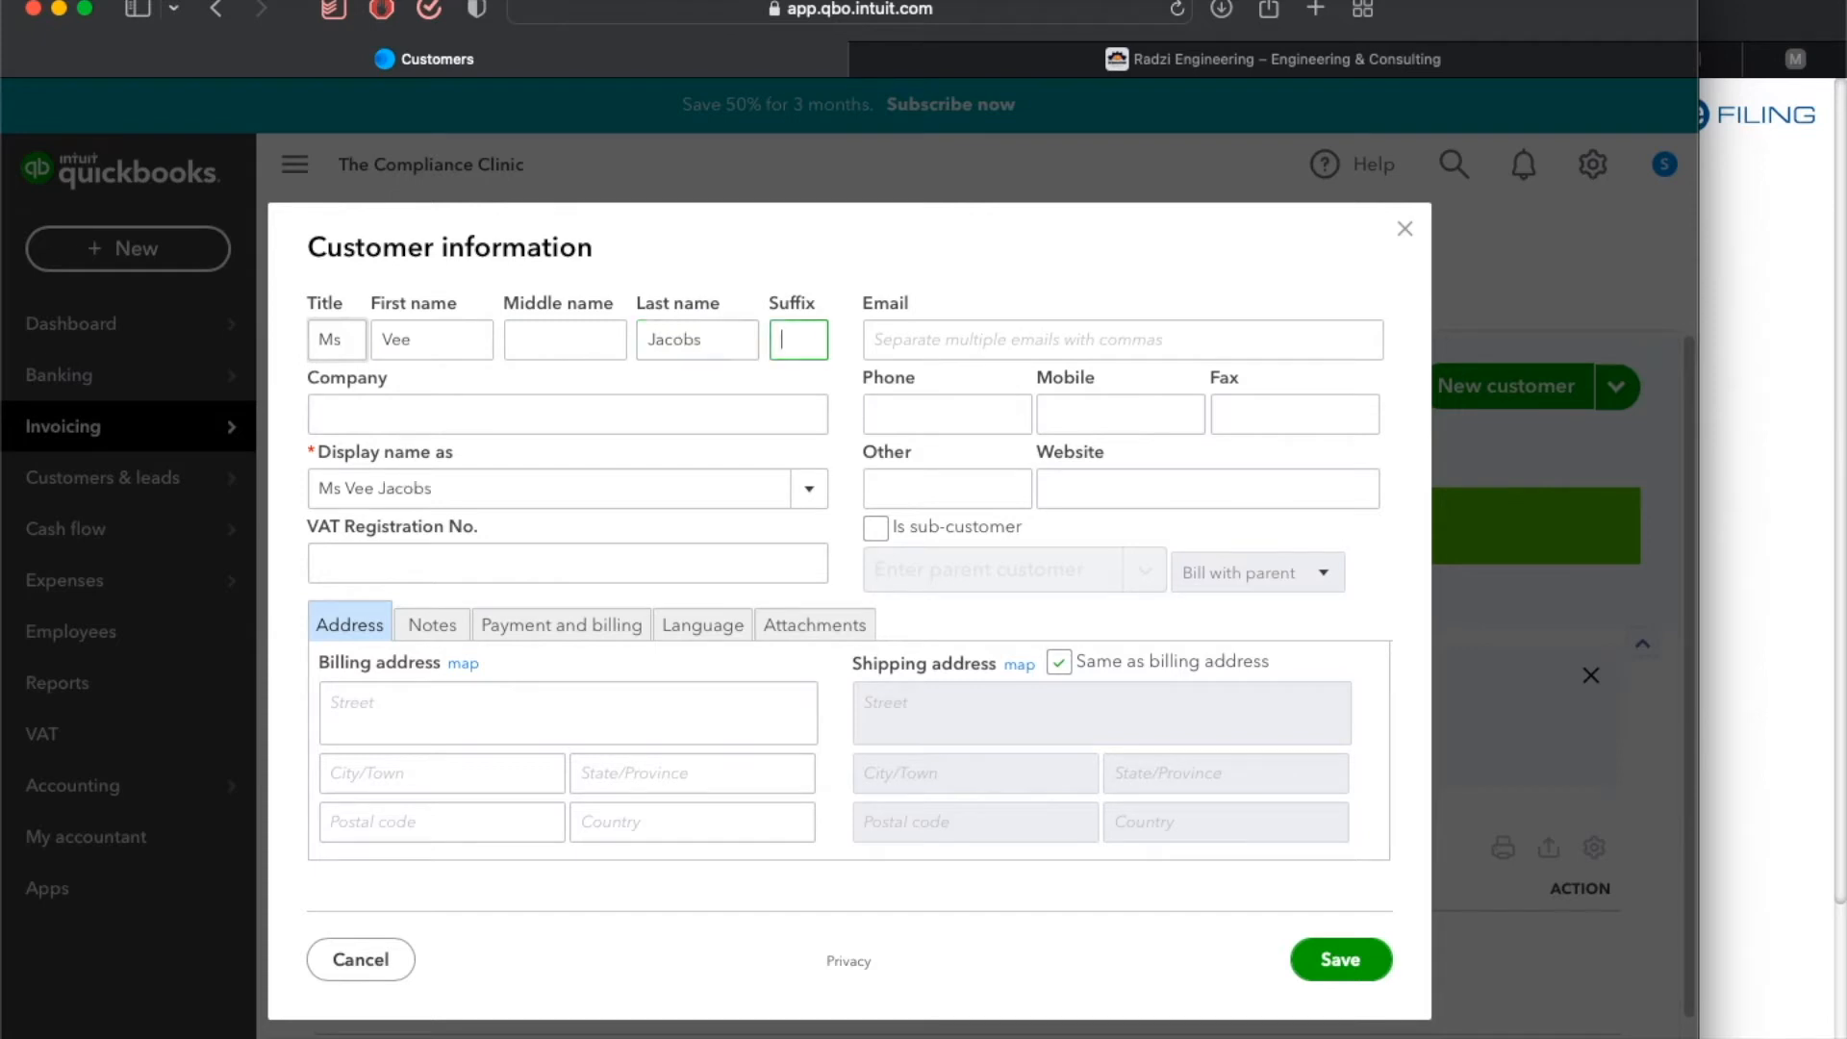
# Enter XVK Entertainment as the company and choose it as the display name.
pyautogui.press('Tab')
pyautogui.write('XV')
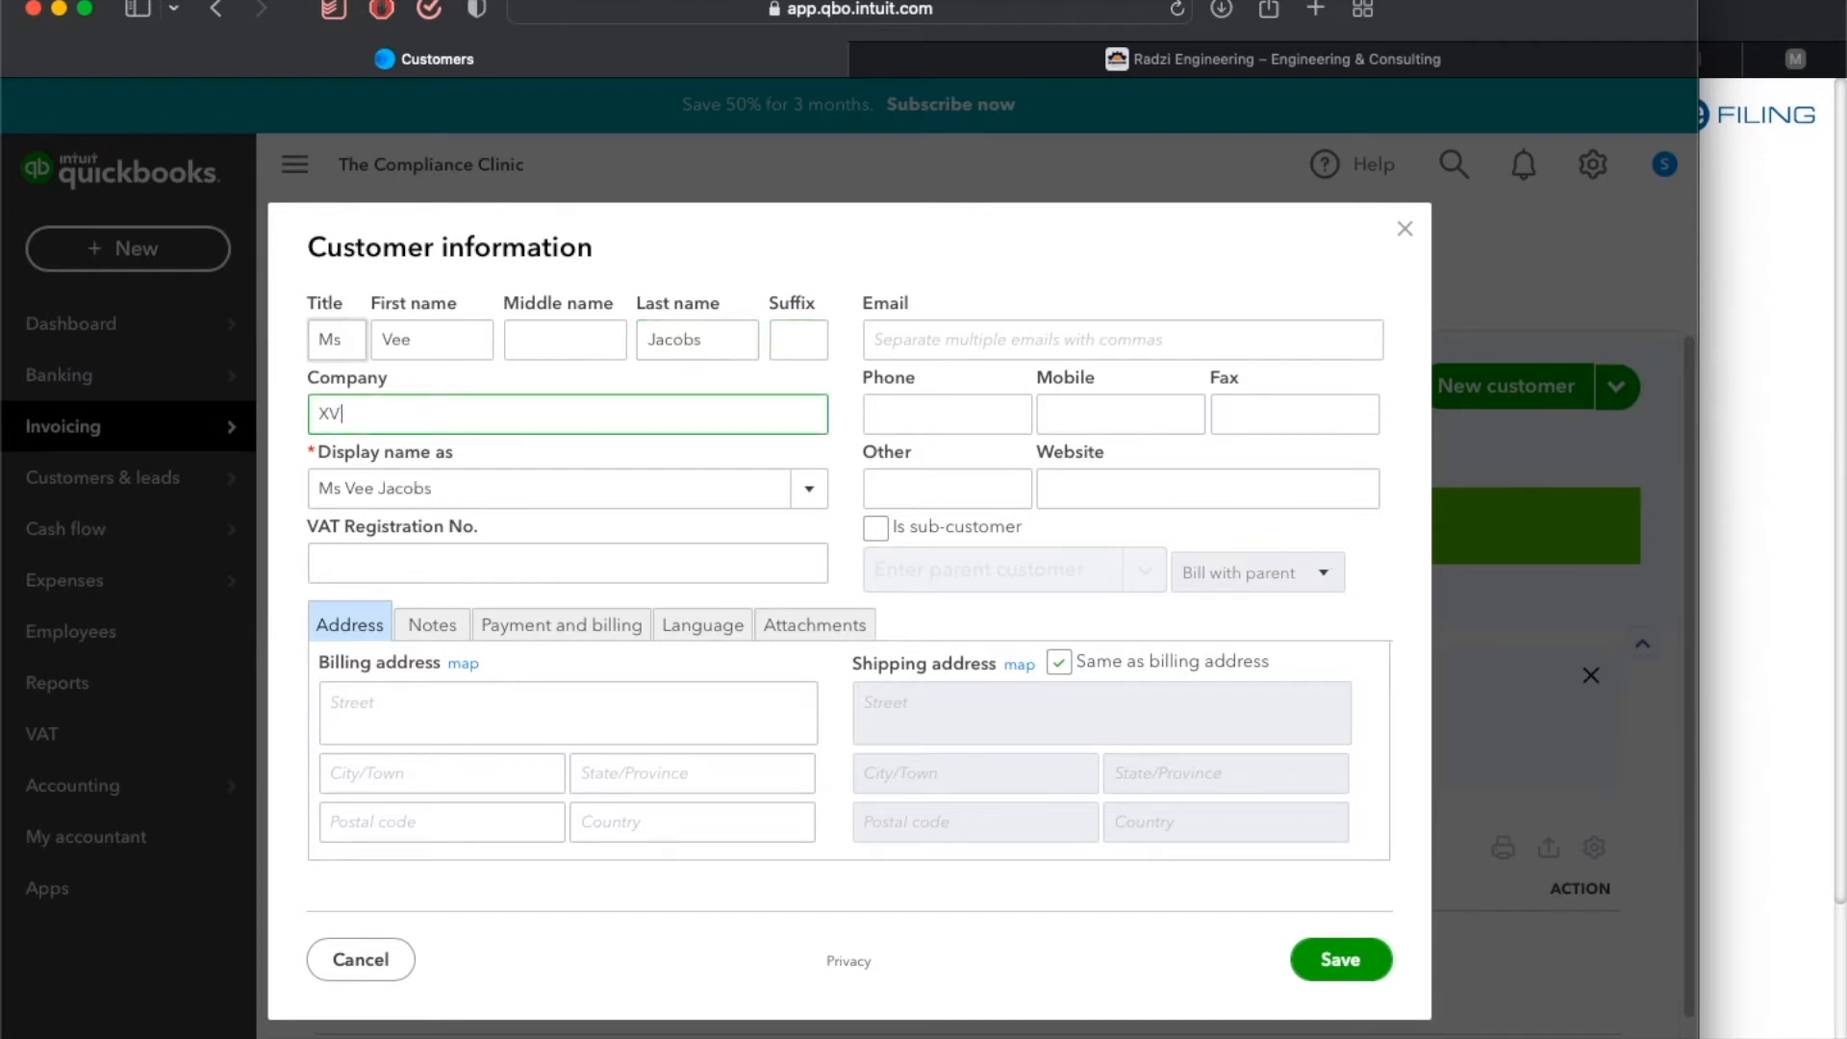
pyautogui.write('K Entertainment')
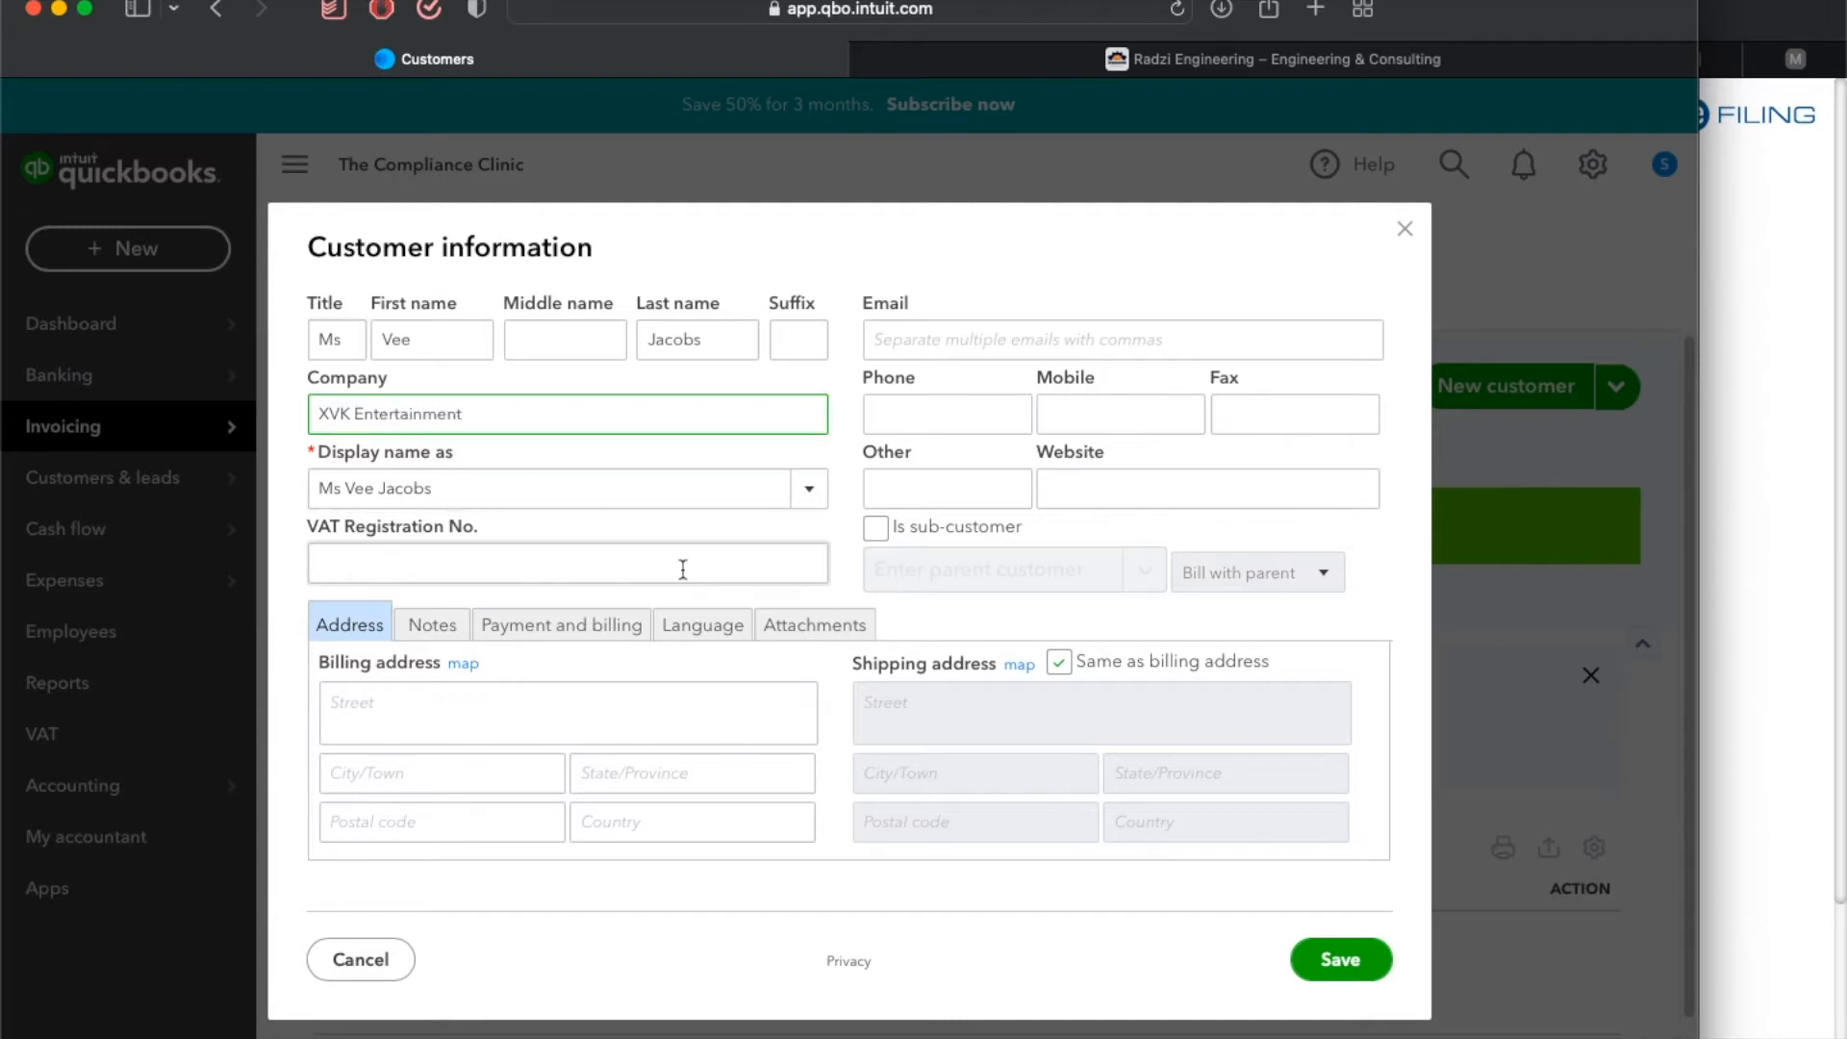
pyautogui.click(808, 493)
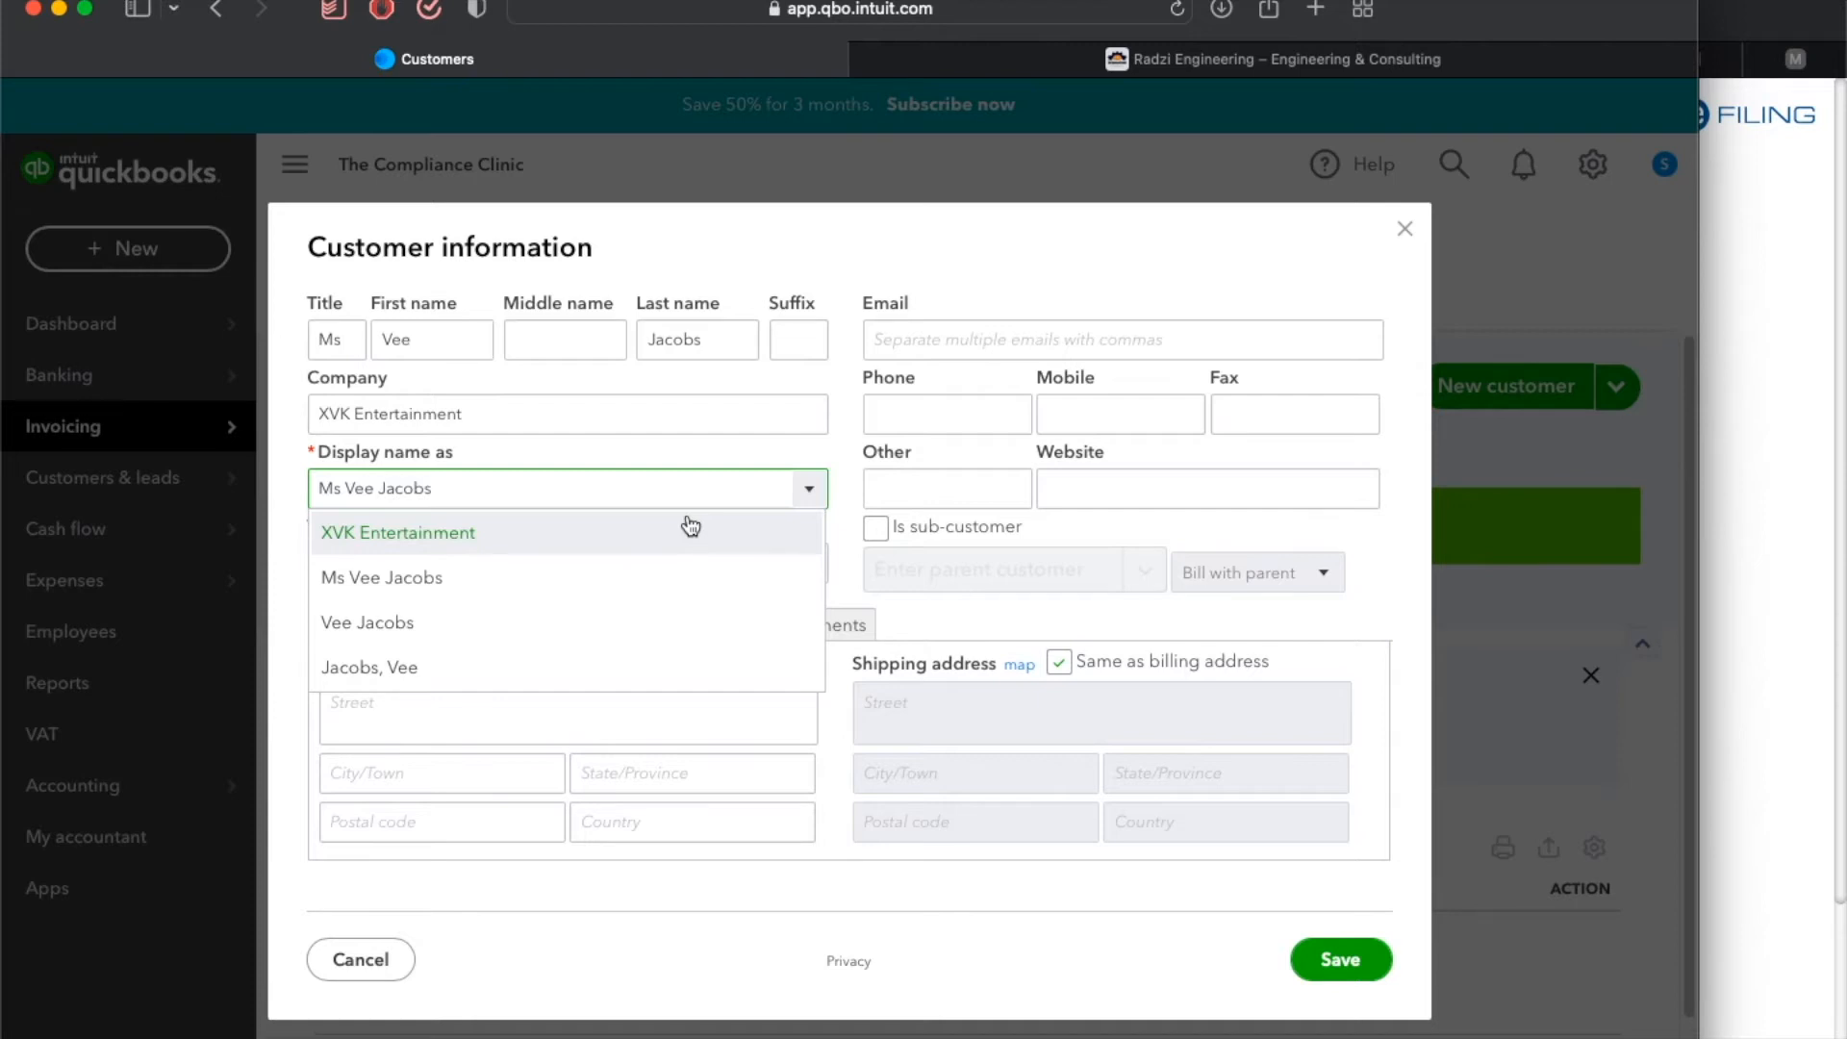
pyautogui.click(691, 532)
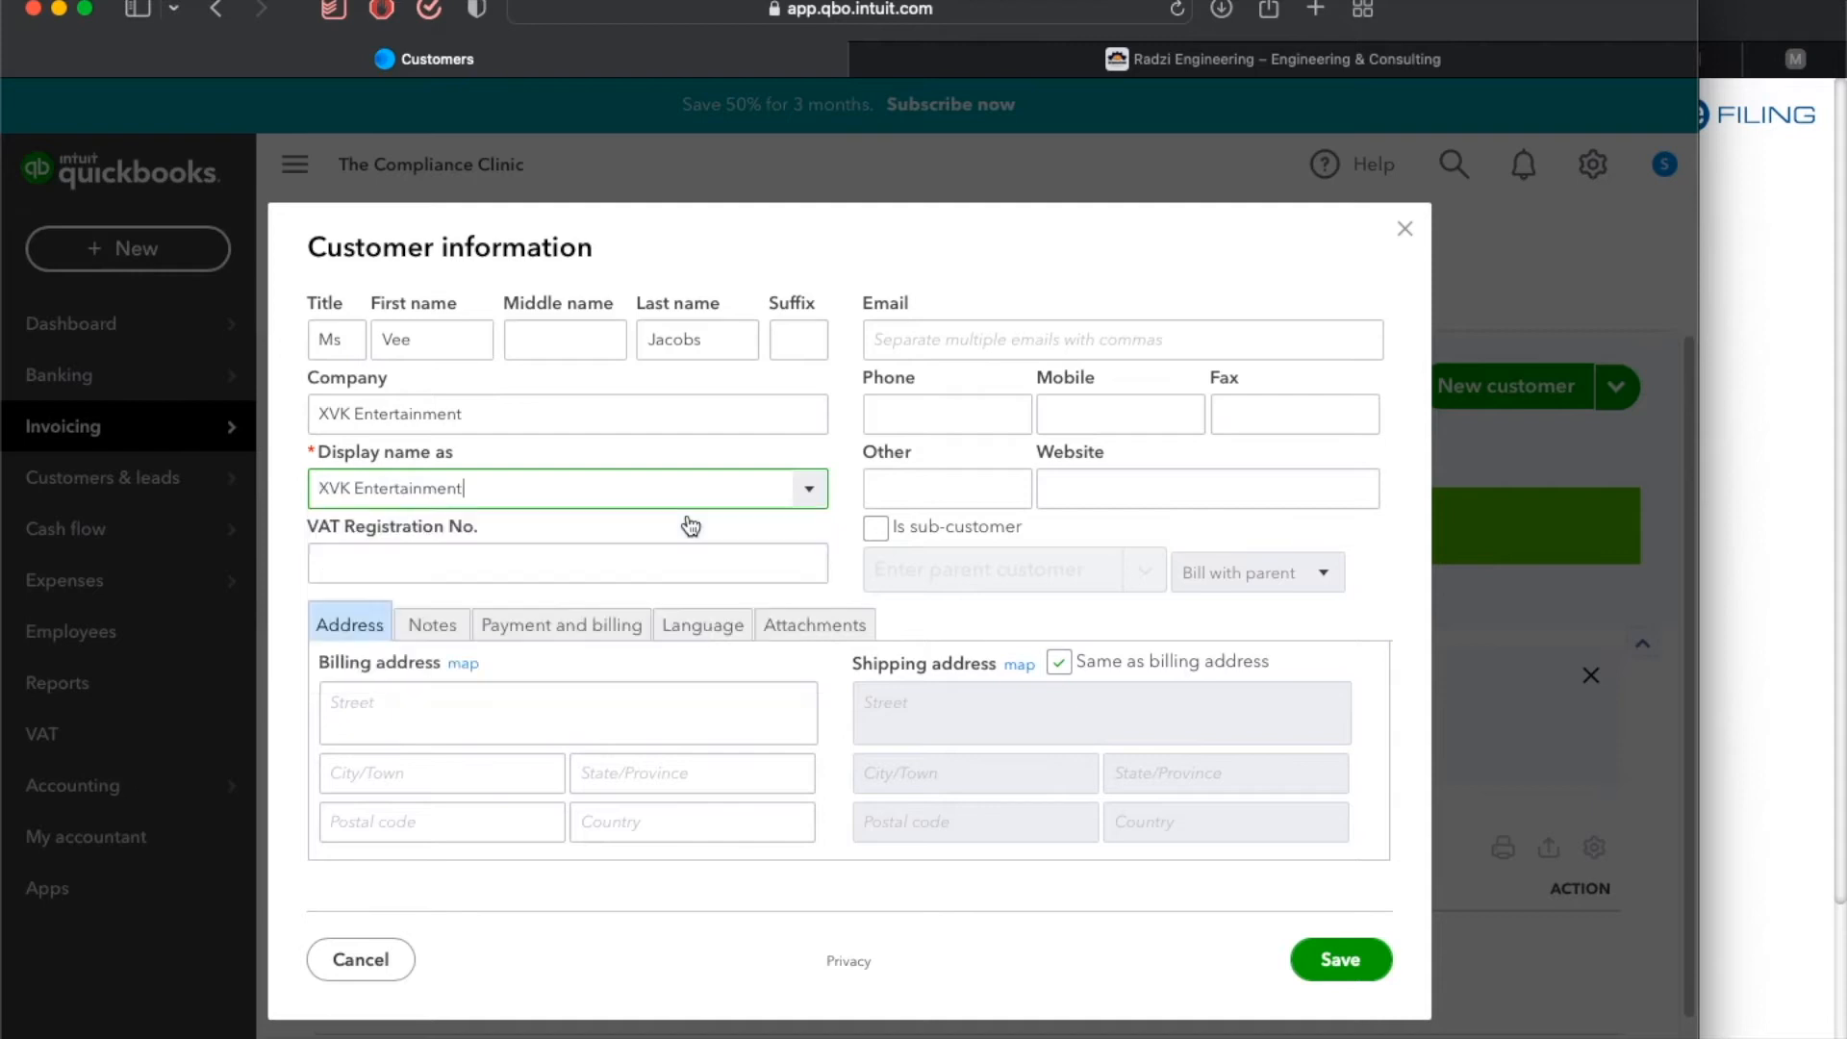
# Enter the customer's VAT registration number.
pyautogui.click(630, 555)
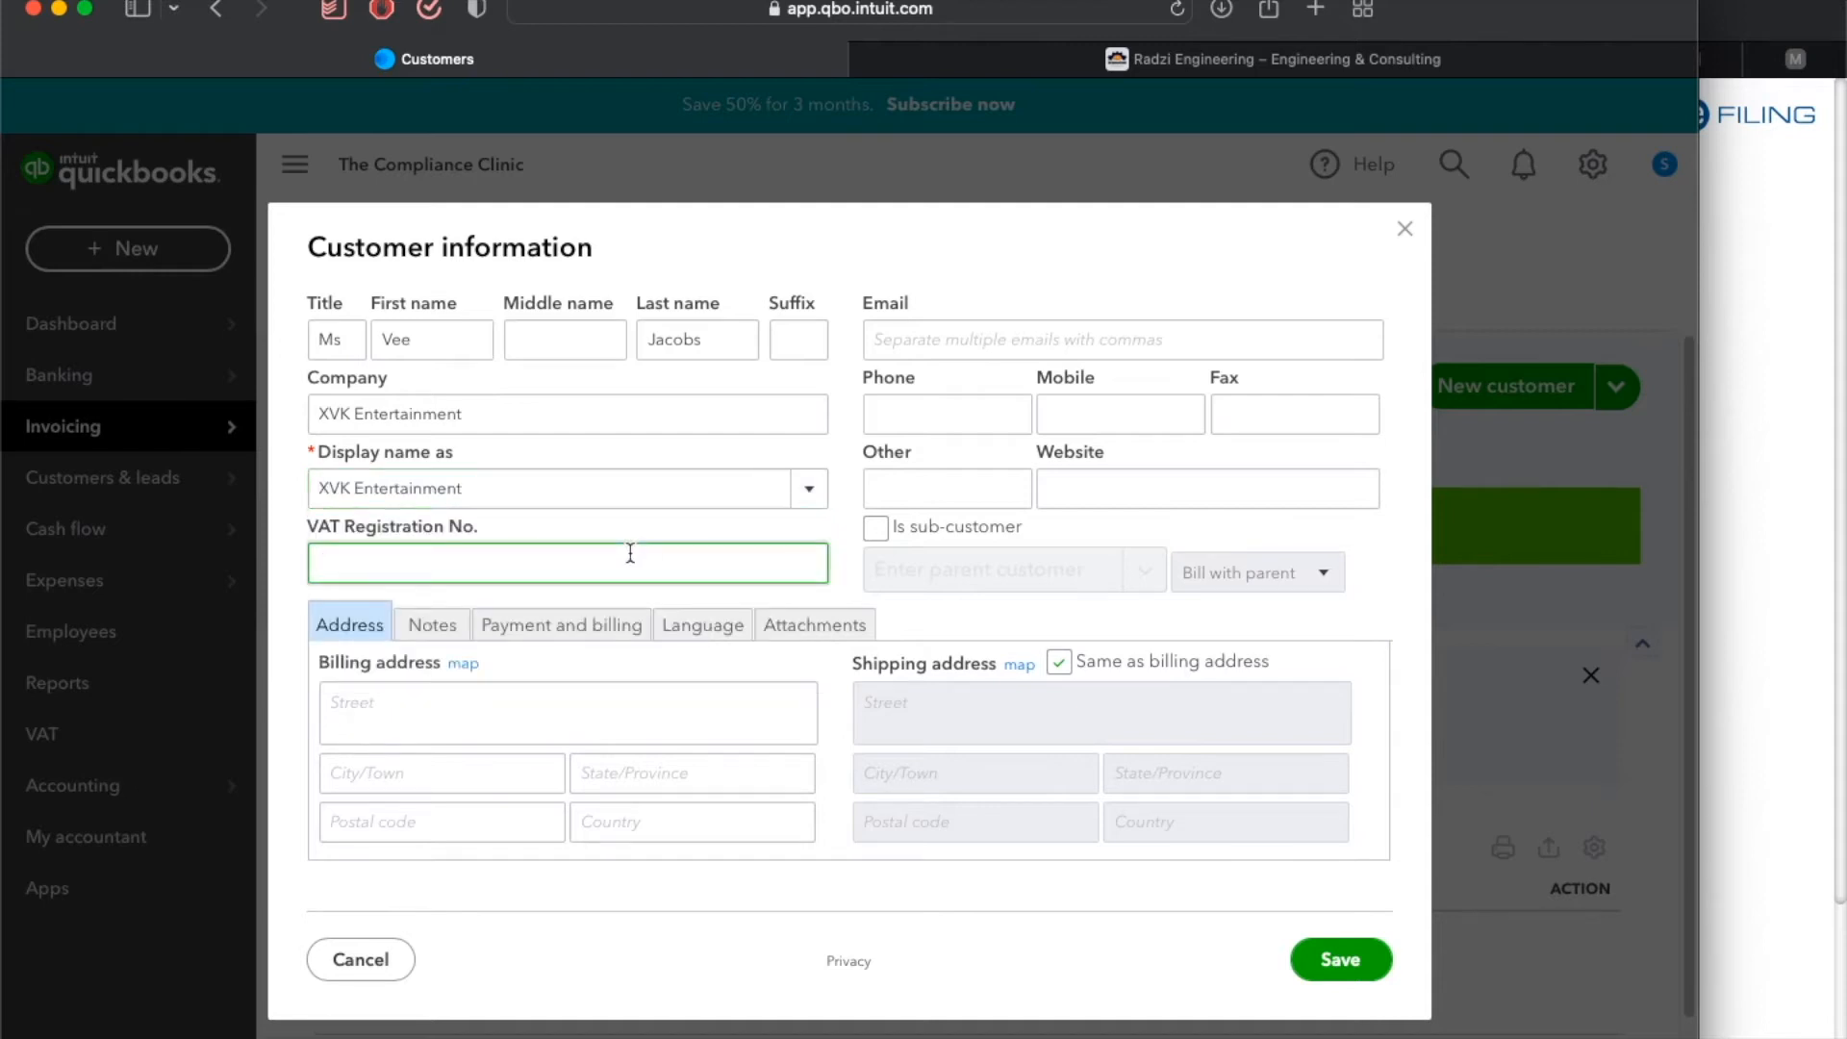
pyautogui.press('Tab')
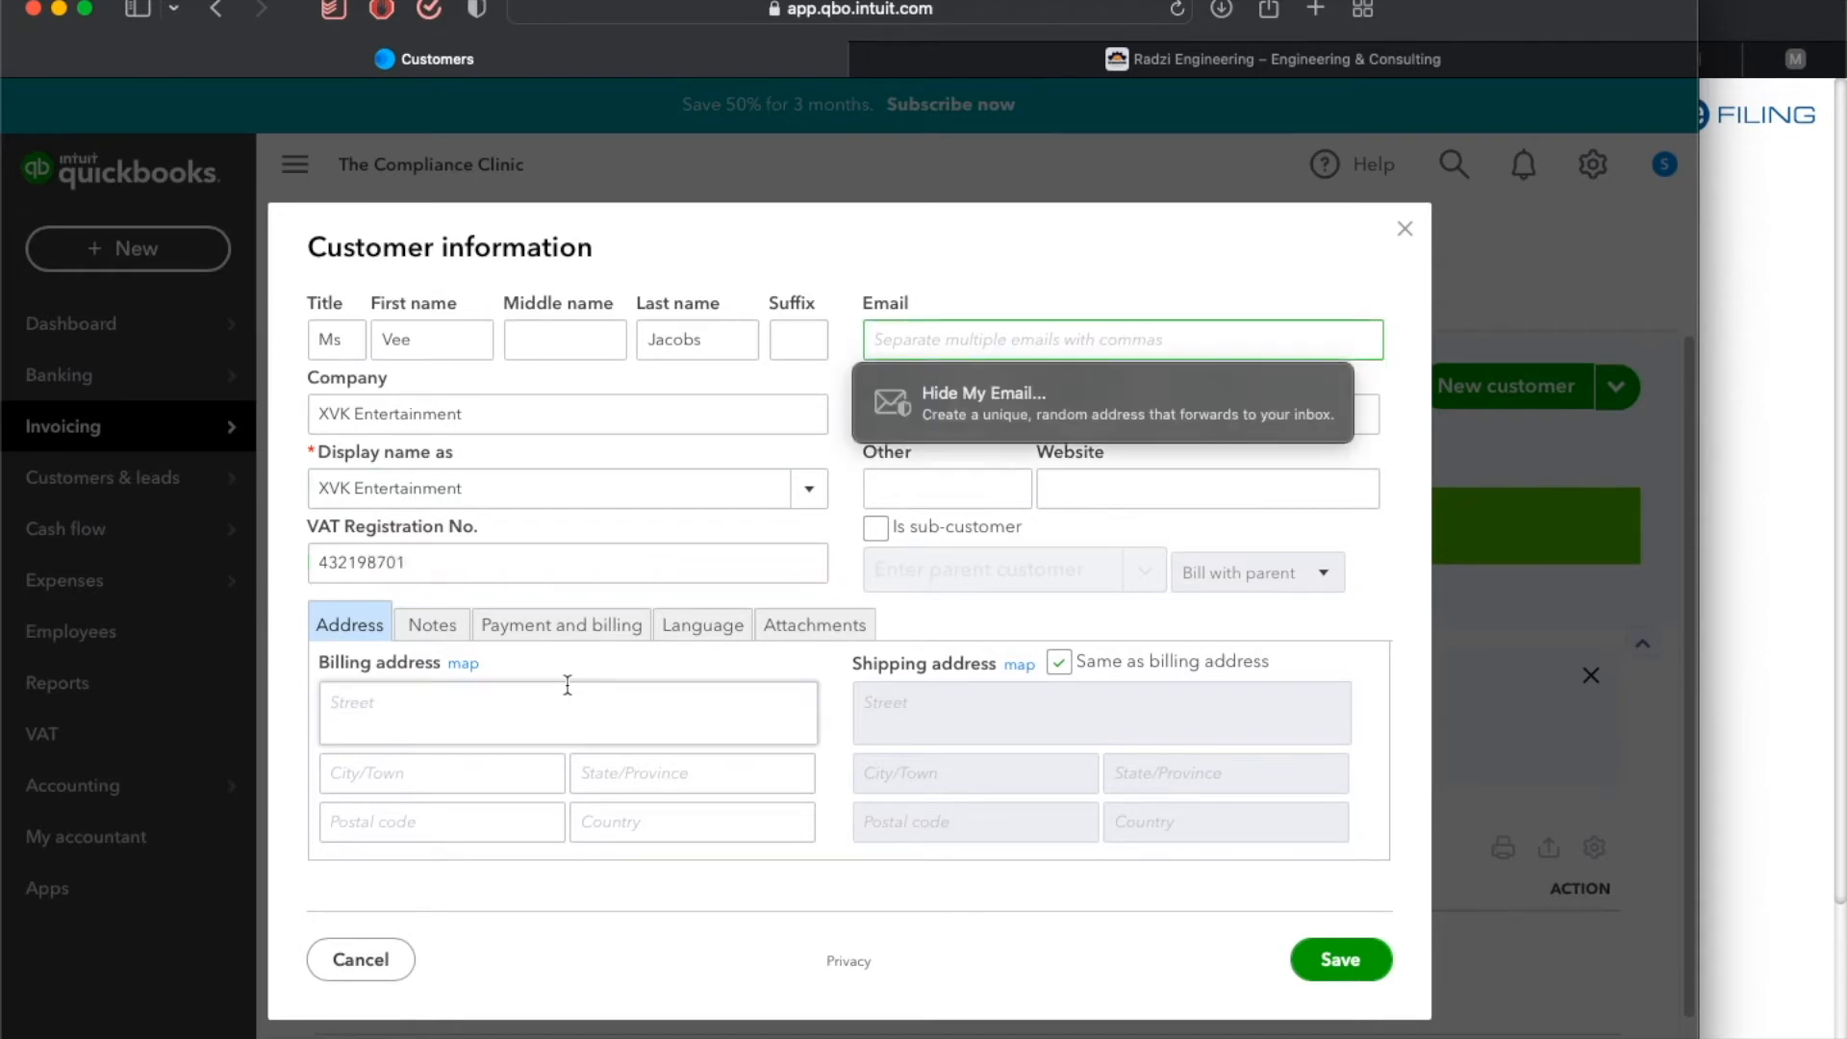
# Fill in the billing street address and city of the customer.
pyautogui.click(546, 700)
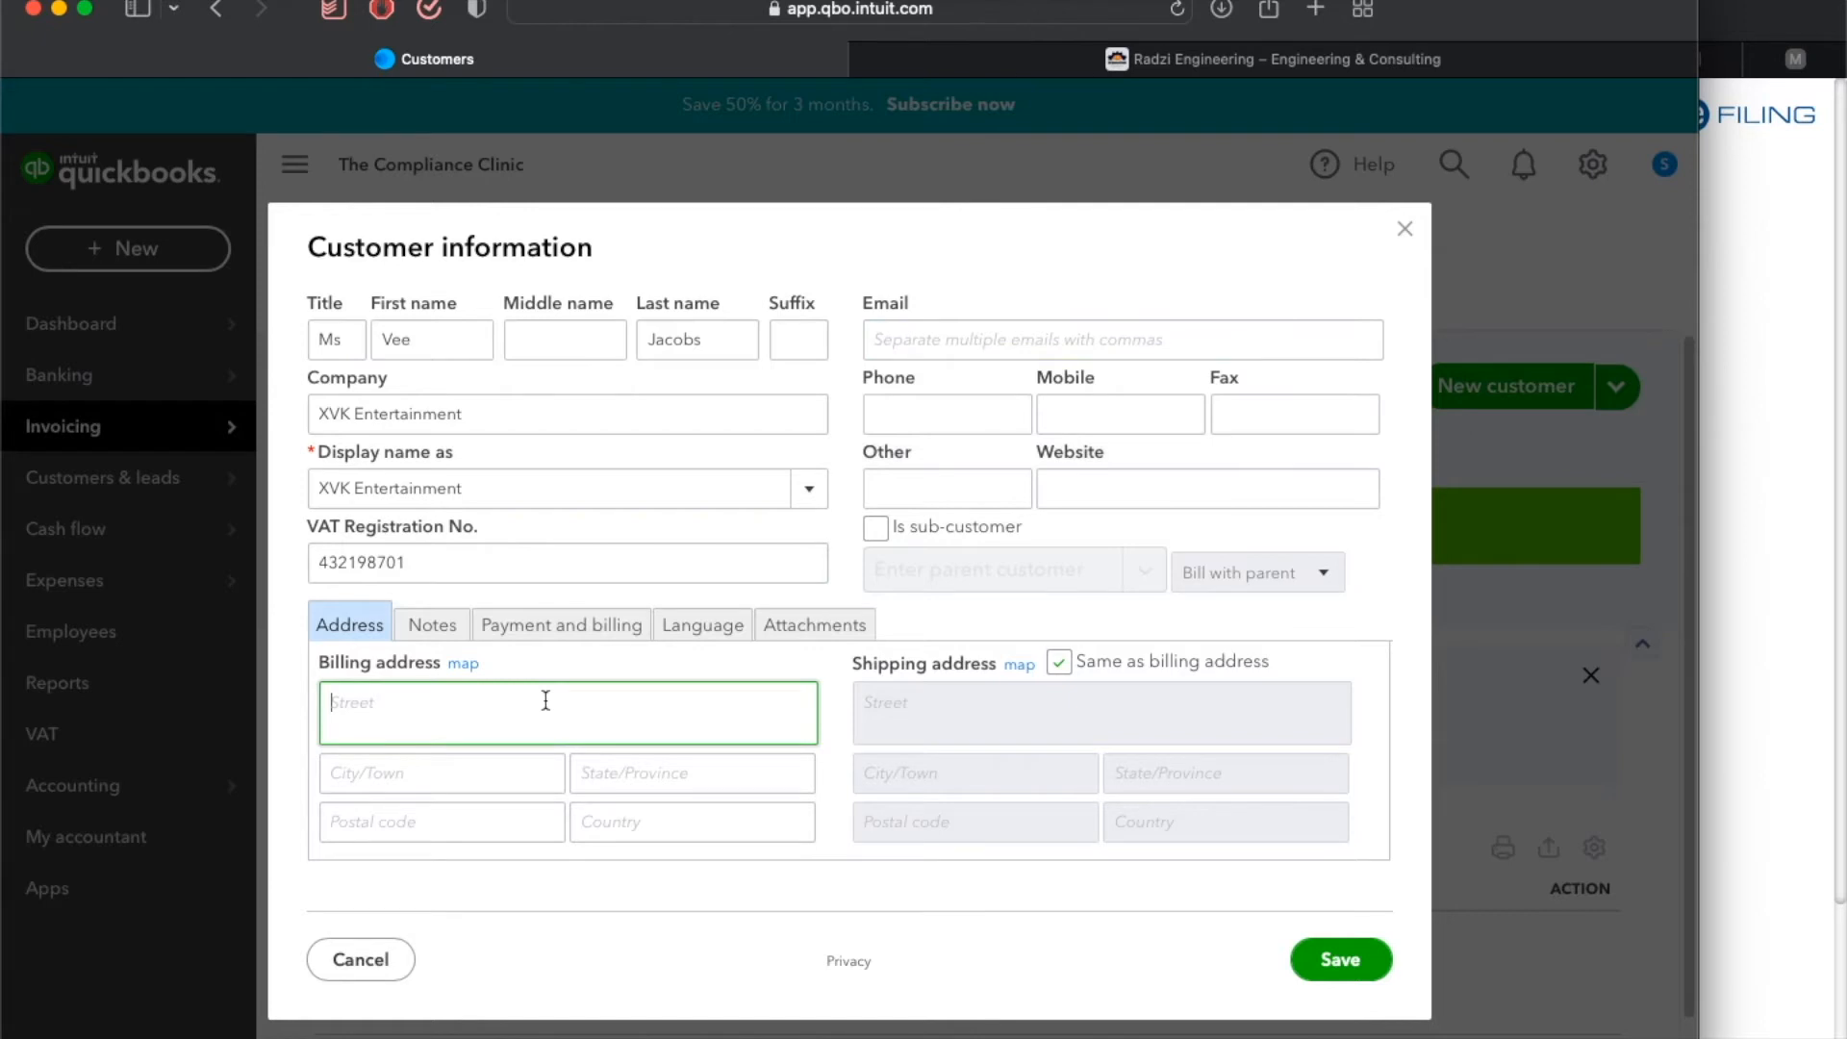
pyautogui.press('Tab')
pyautogui.press('Tab')
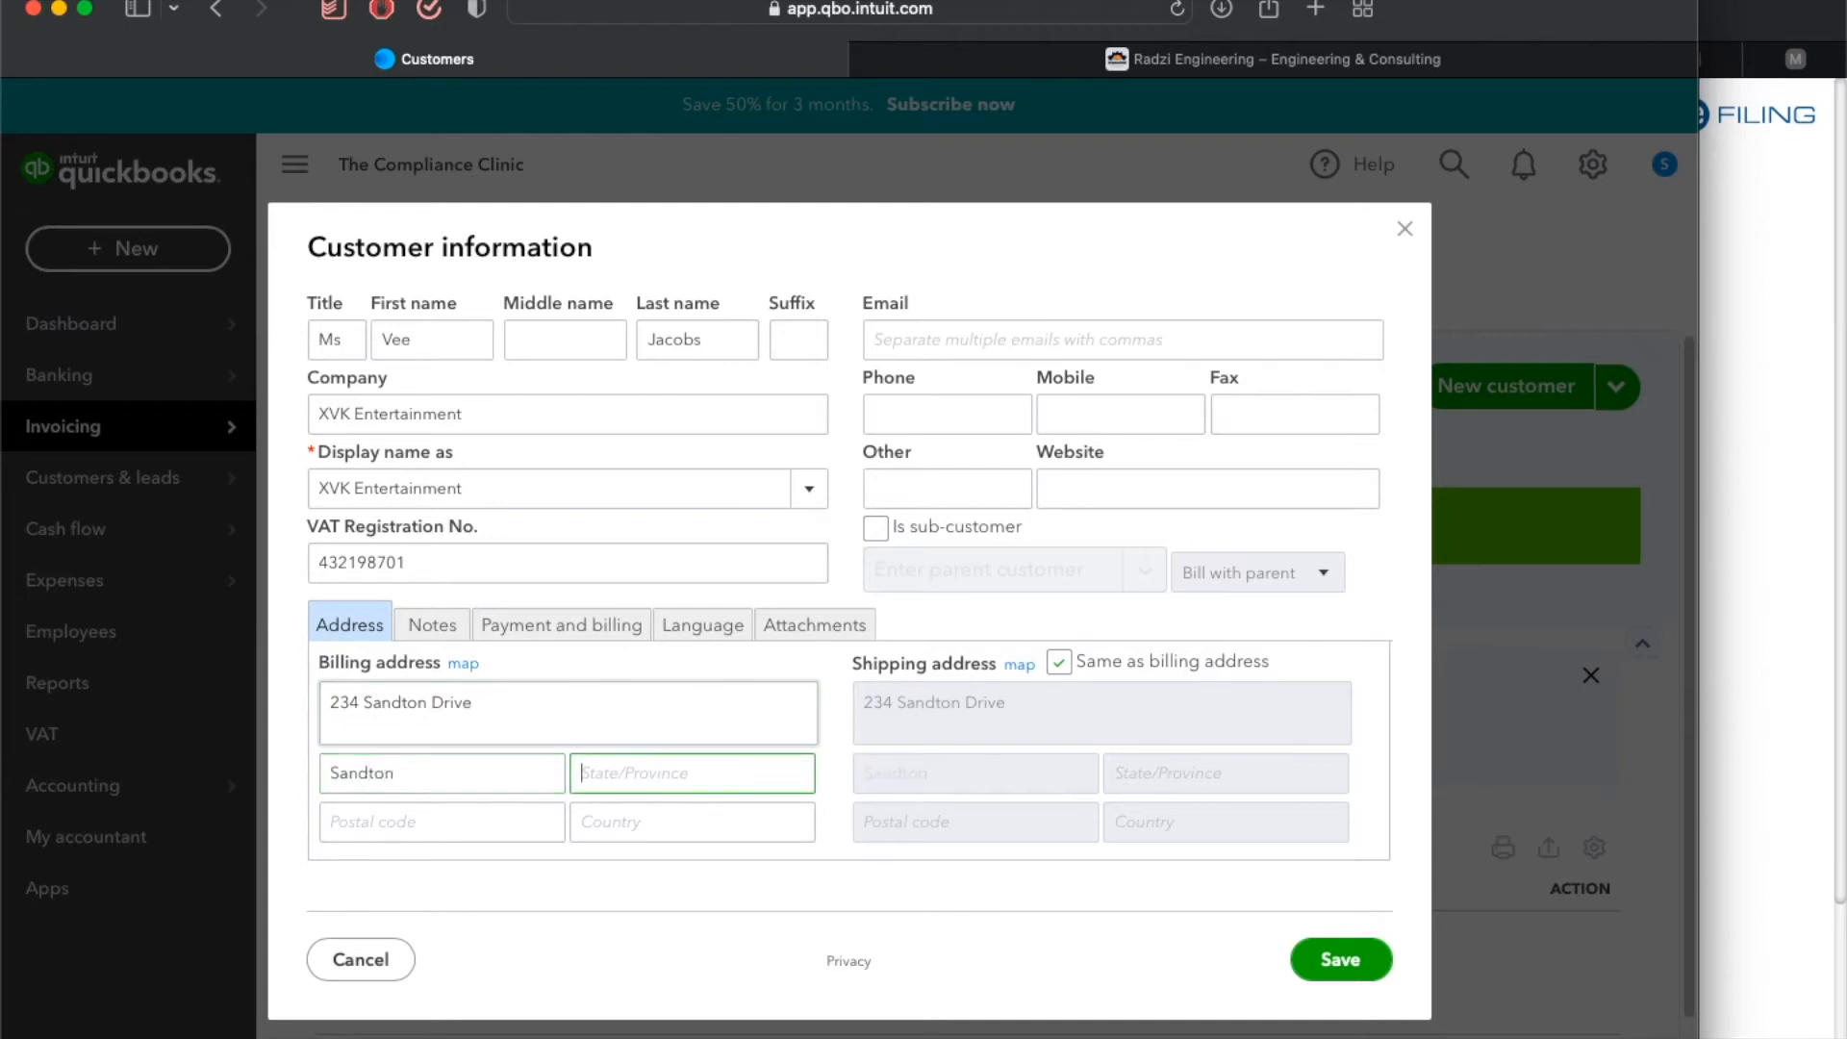
# Complete the billing address with province Gauteng, the postal code and country South Africa.
pyautogui.write('Gauteng')
pyautogui.press('Tab')
pyautogui.write('2146')
pyautogui.press('Tab')
pyautogui.write('South Africa')
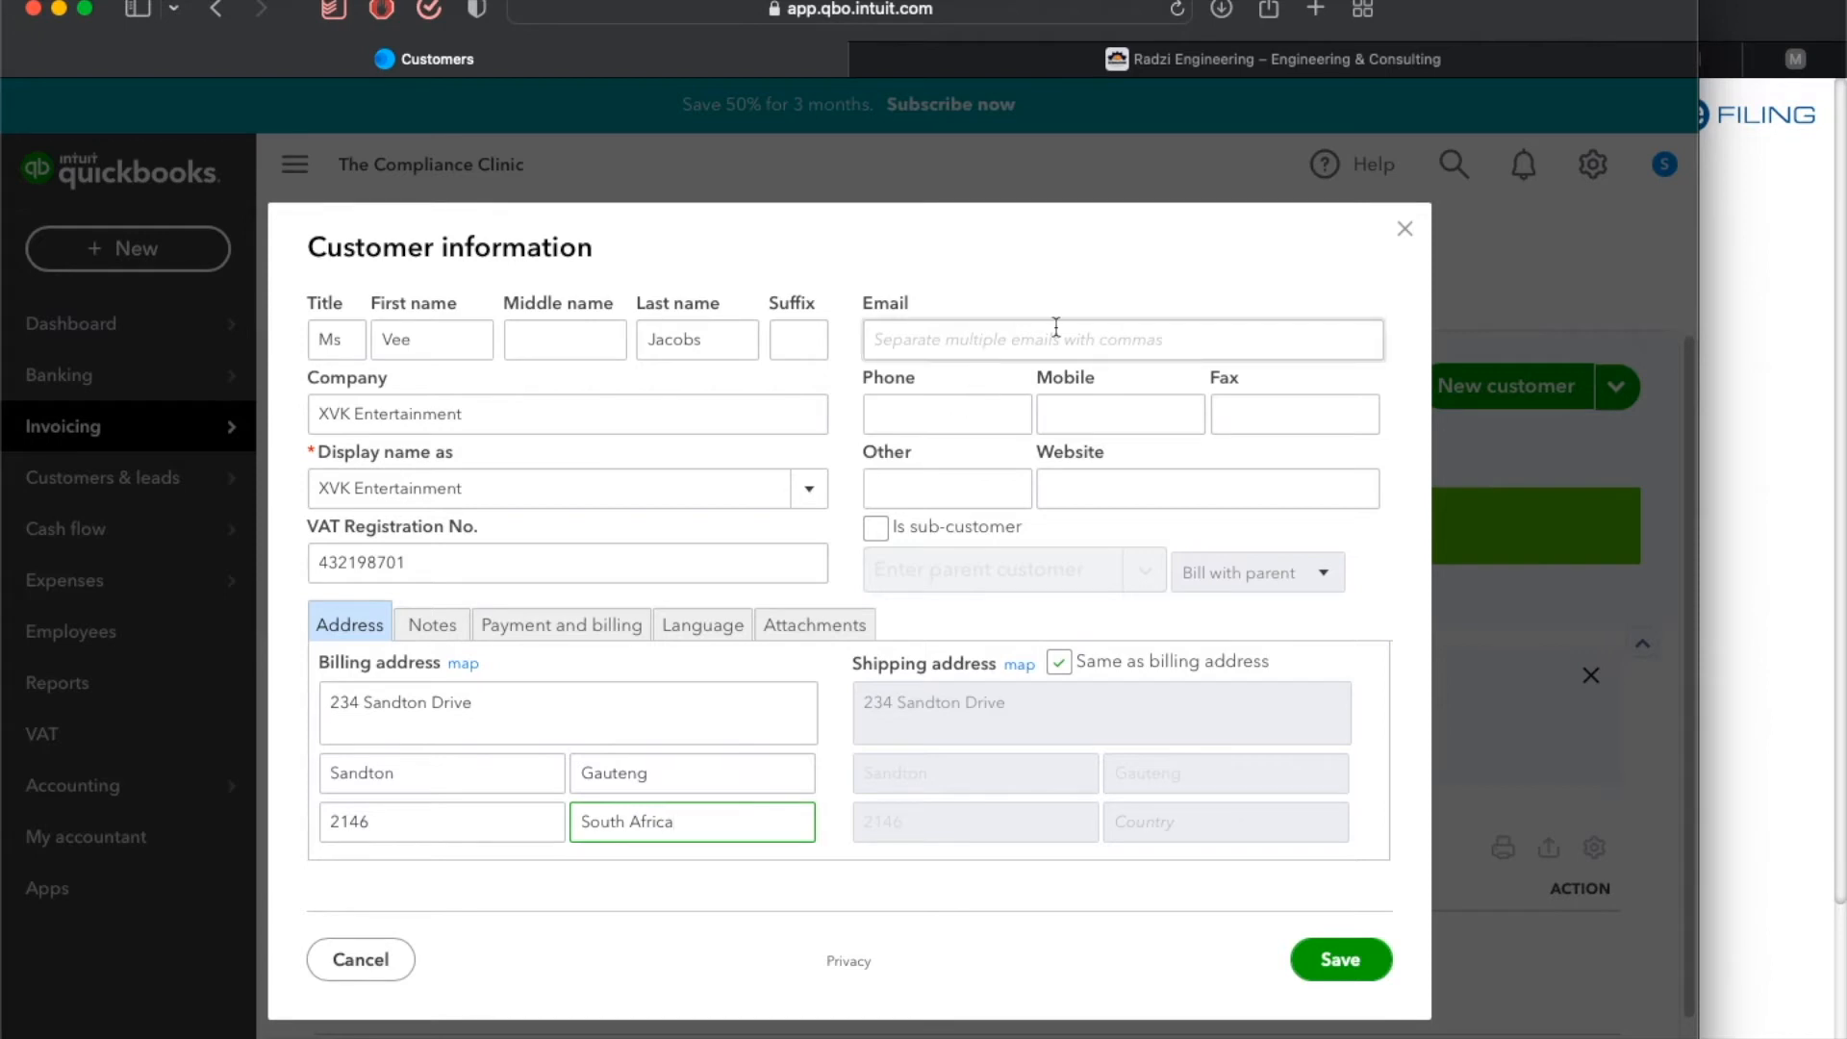
# Save the new customer.
pyautogui.click(968, 335)
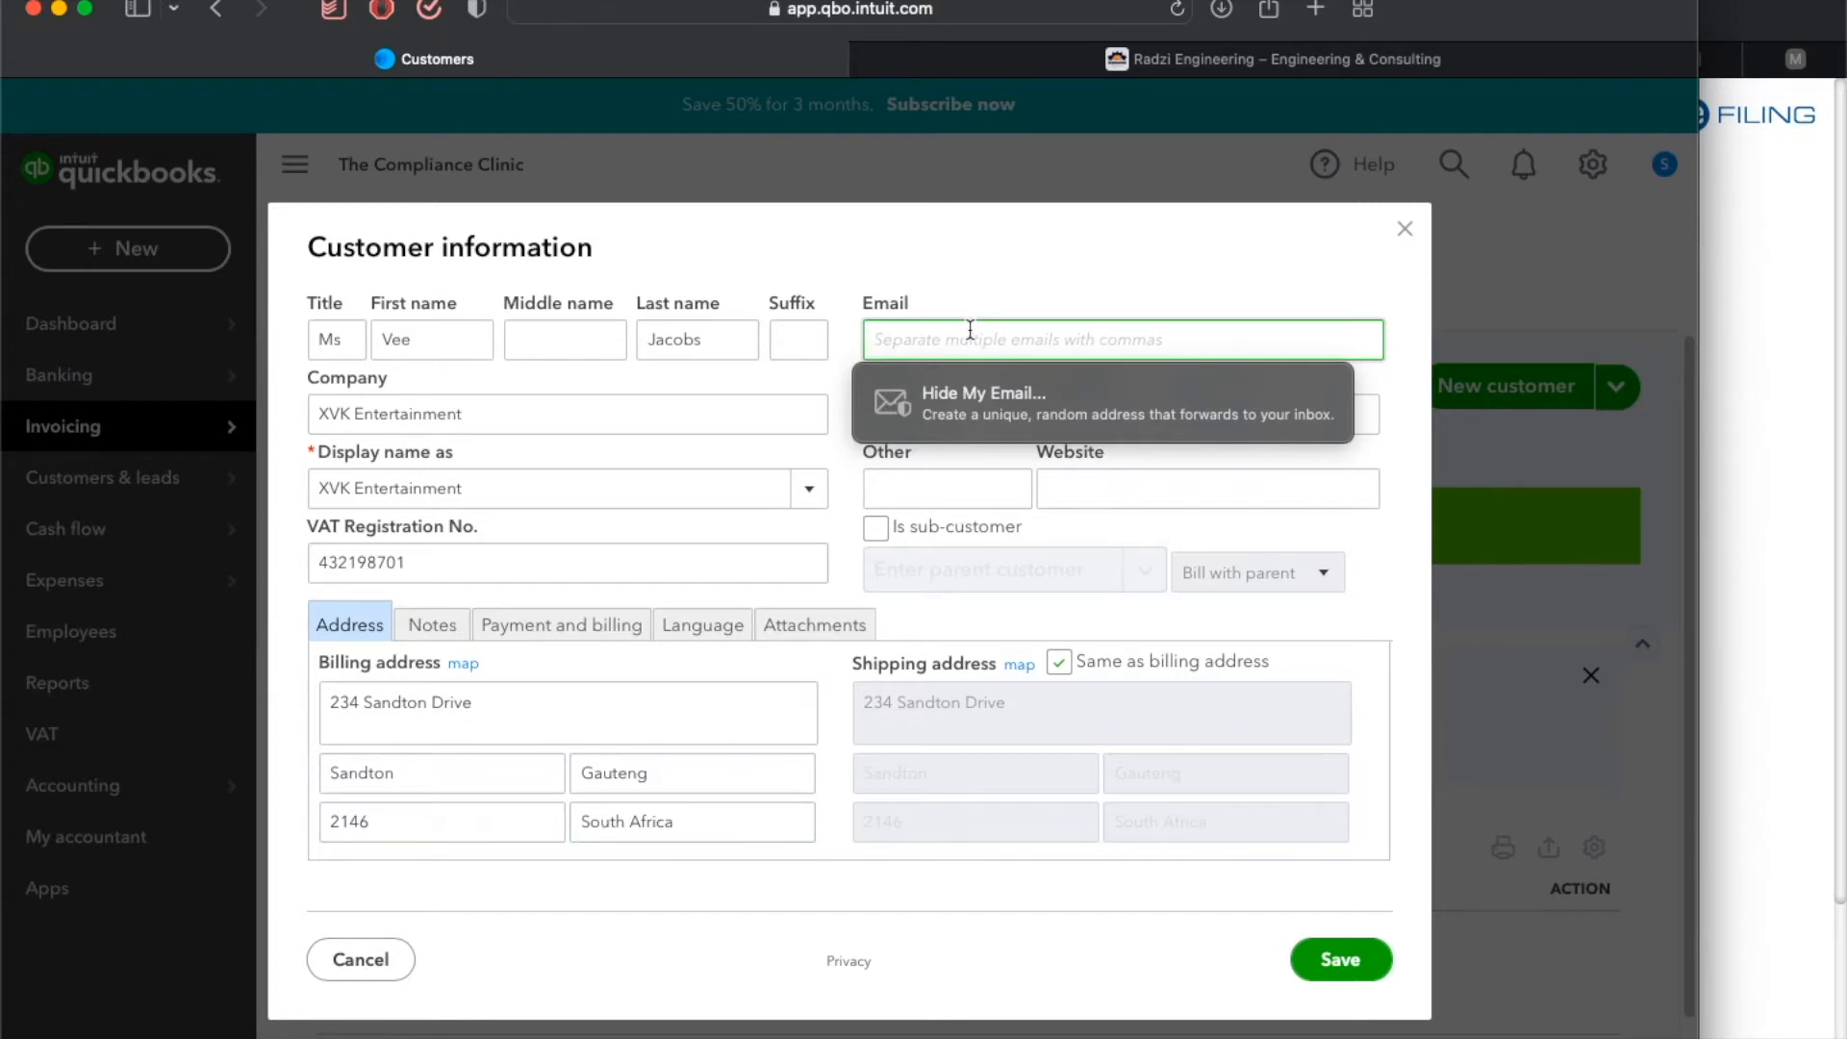
pyautogui.click(1047, 491)
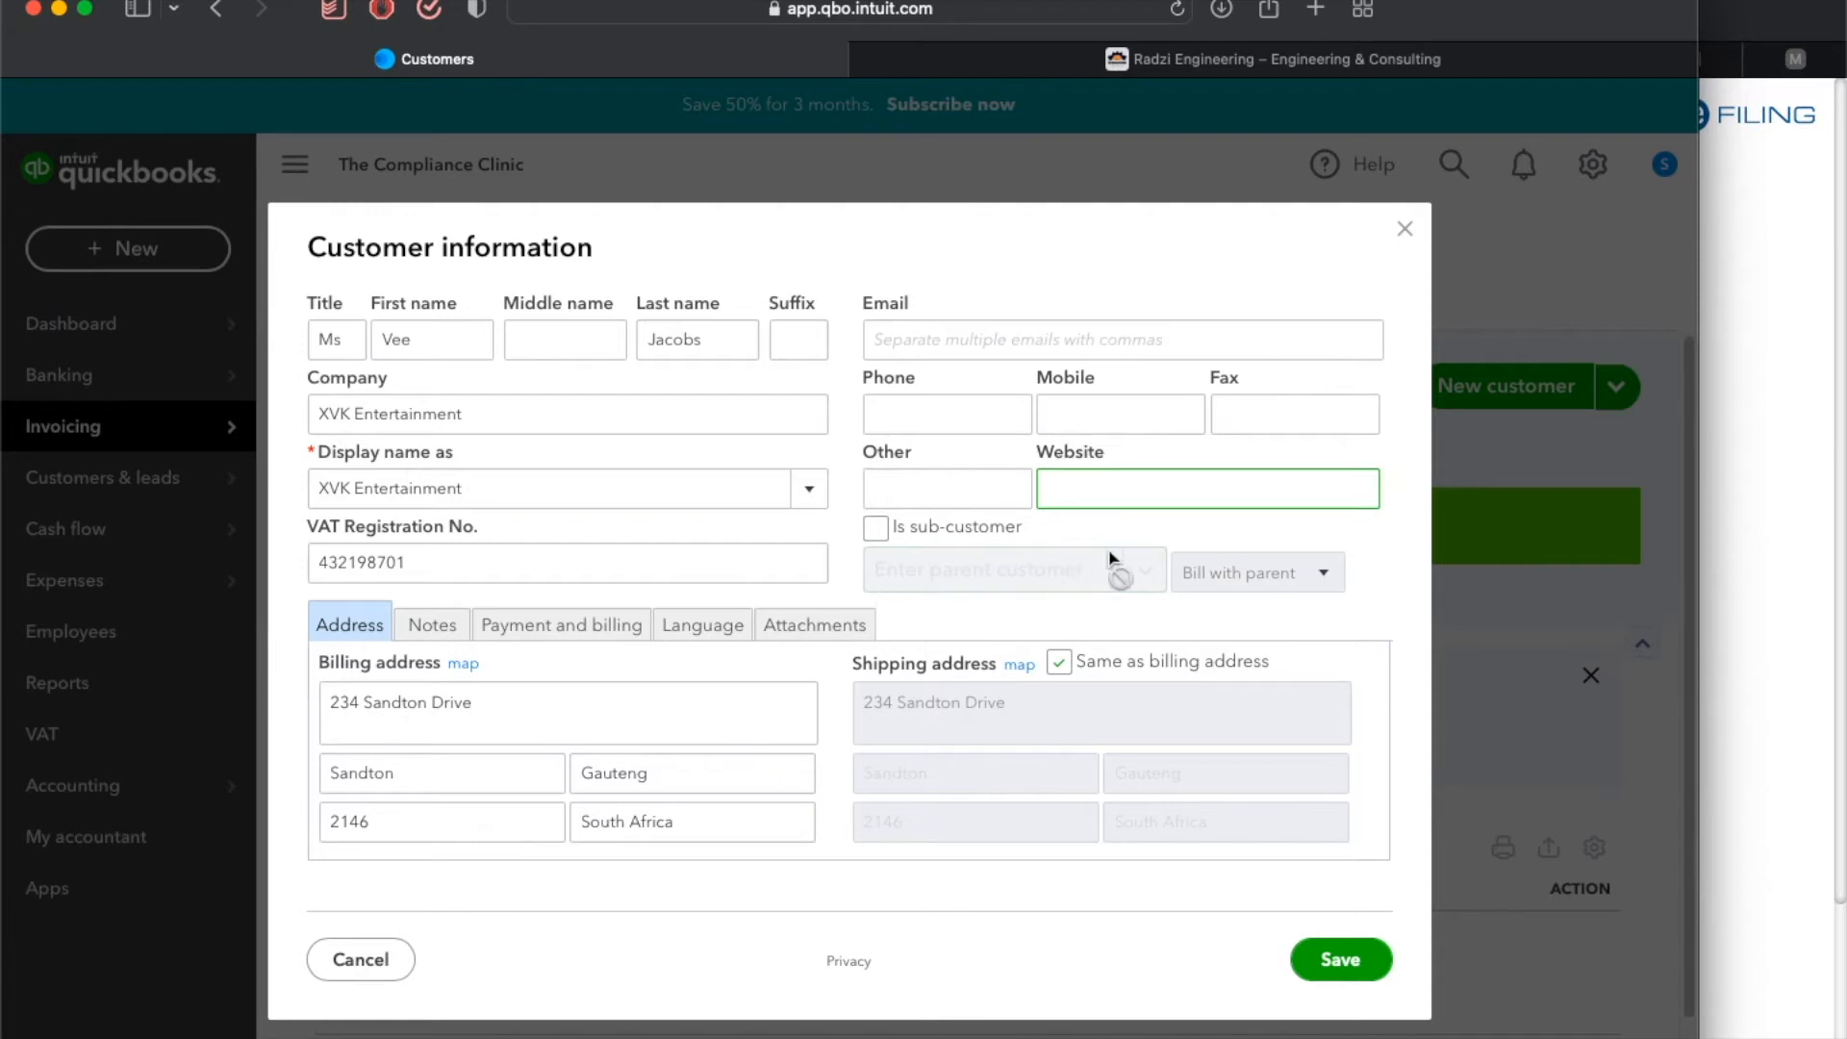
pyautogui.click(1349, 960)
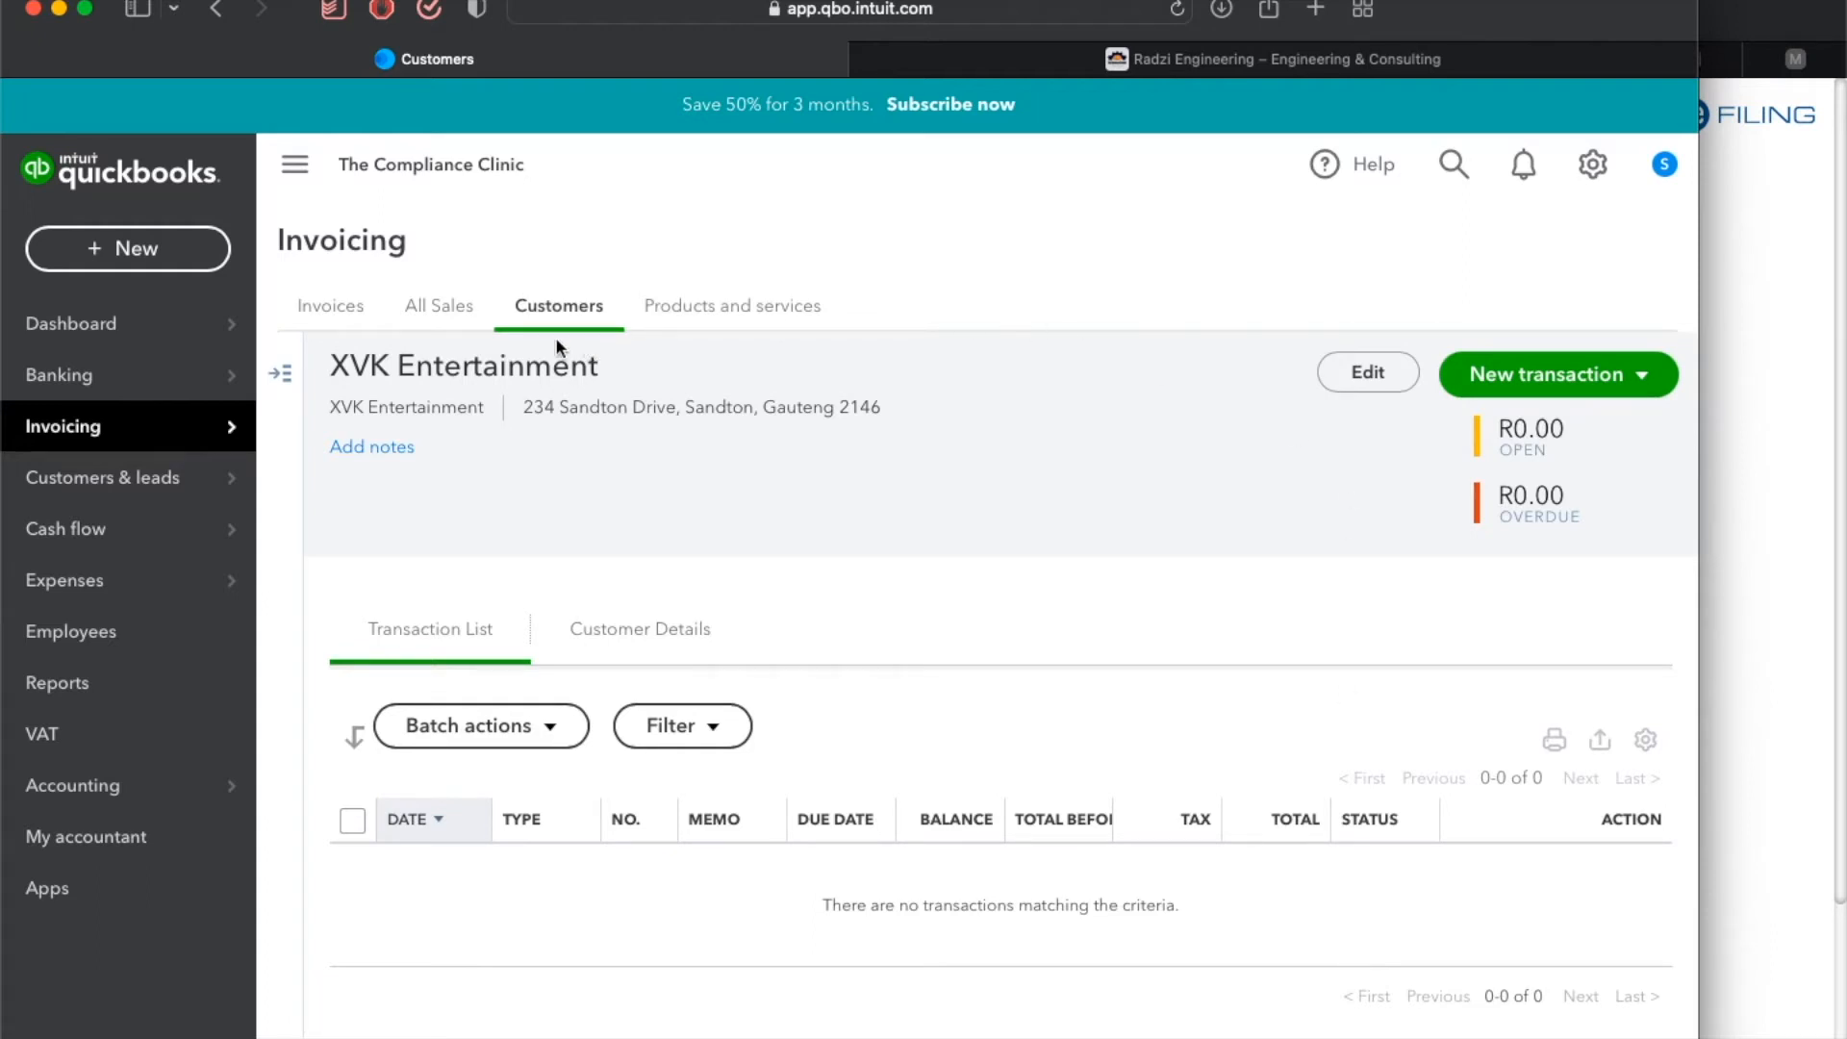
# Return to the customer list, start another new customer and enter the title Mr with the customer's first and last name.
pyautogui.moveTo(142, 448)
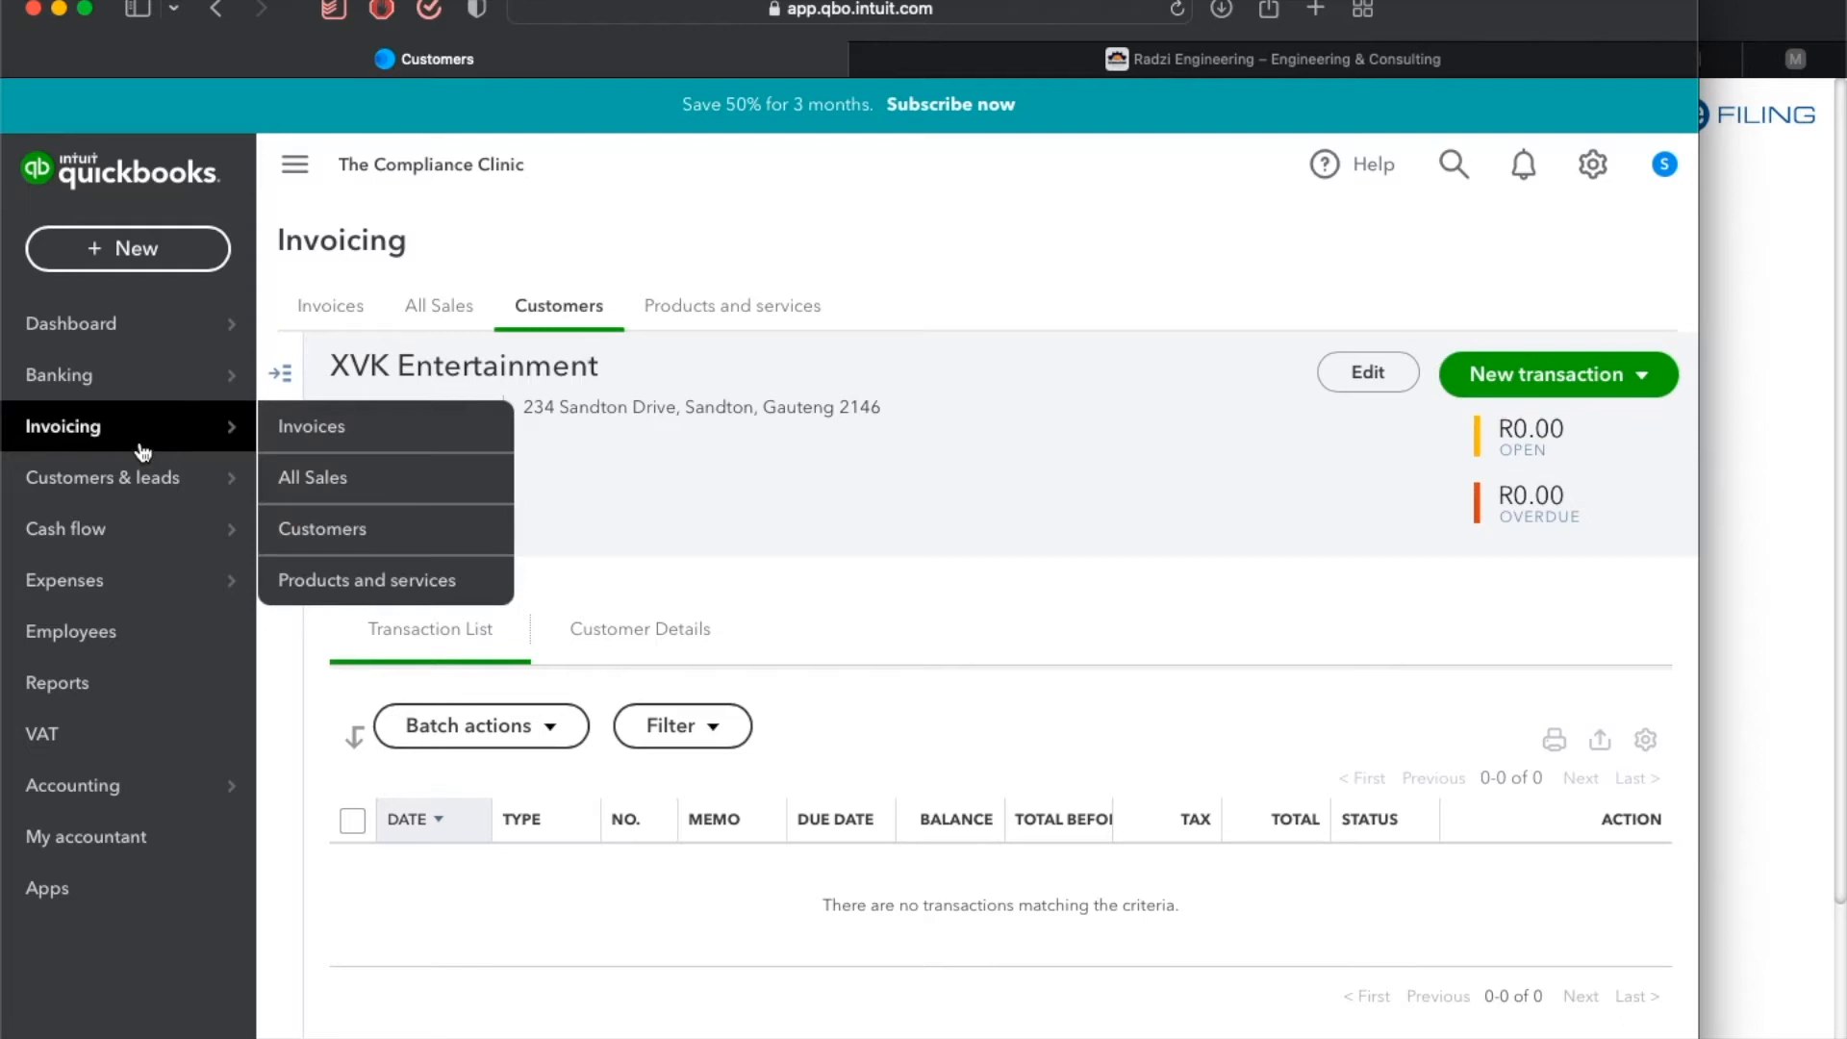
pyautogui.click(366, 535)
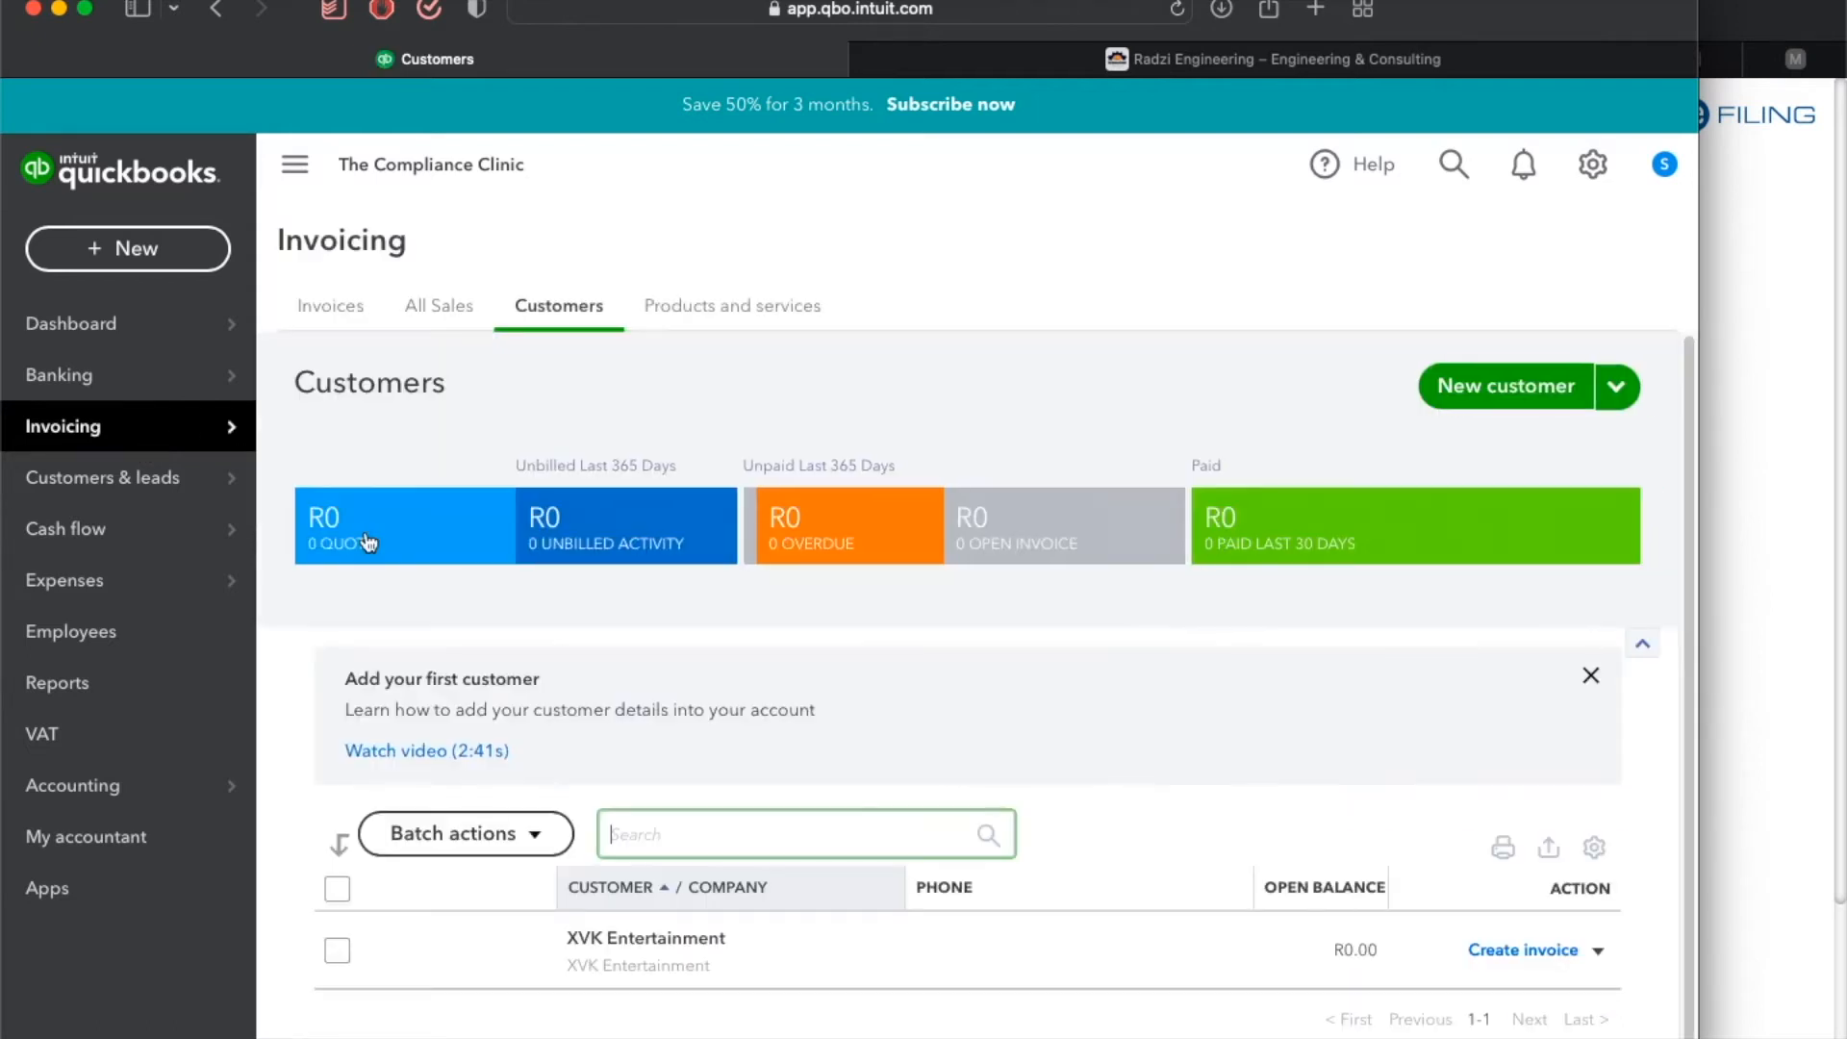
pyautogui.click(1508, 395)
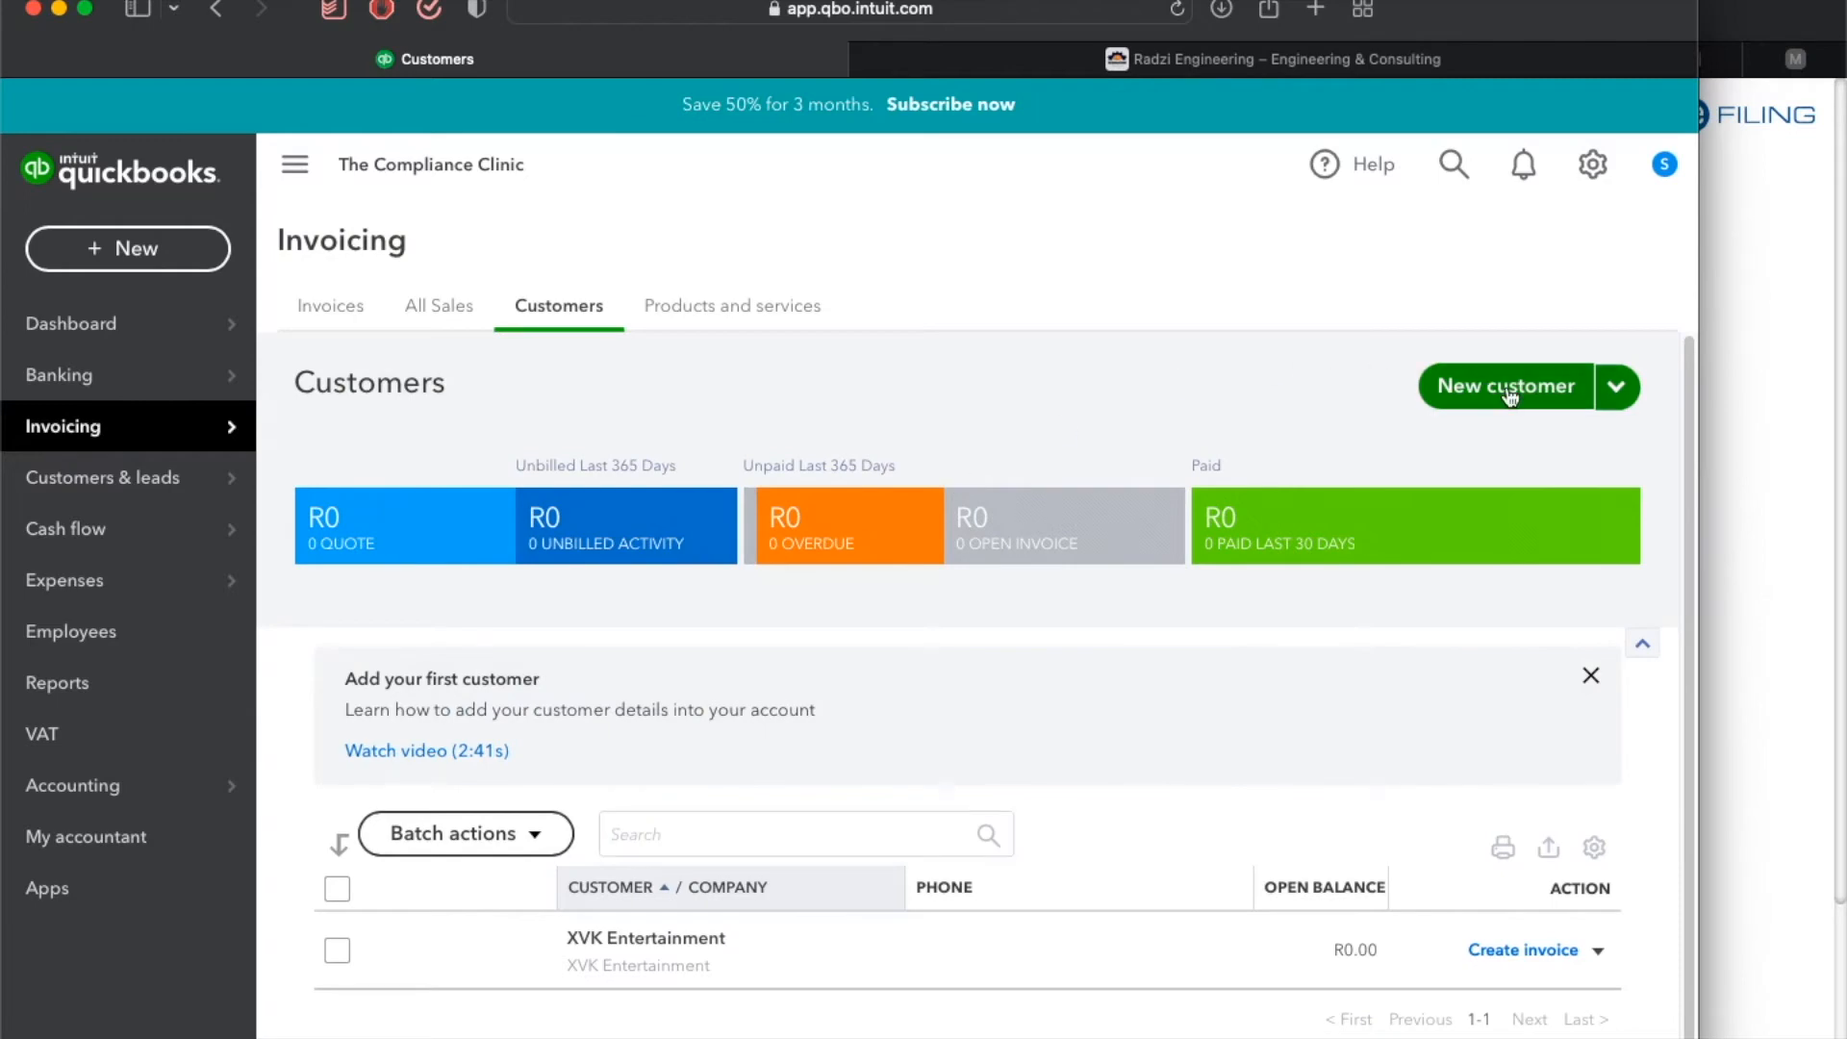
pyautogui.click(323, 342)
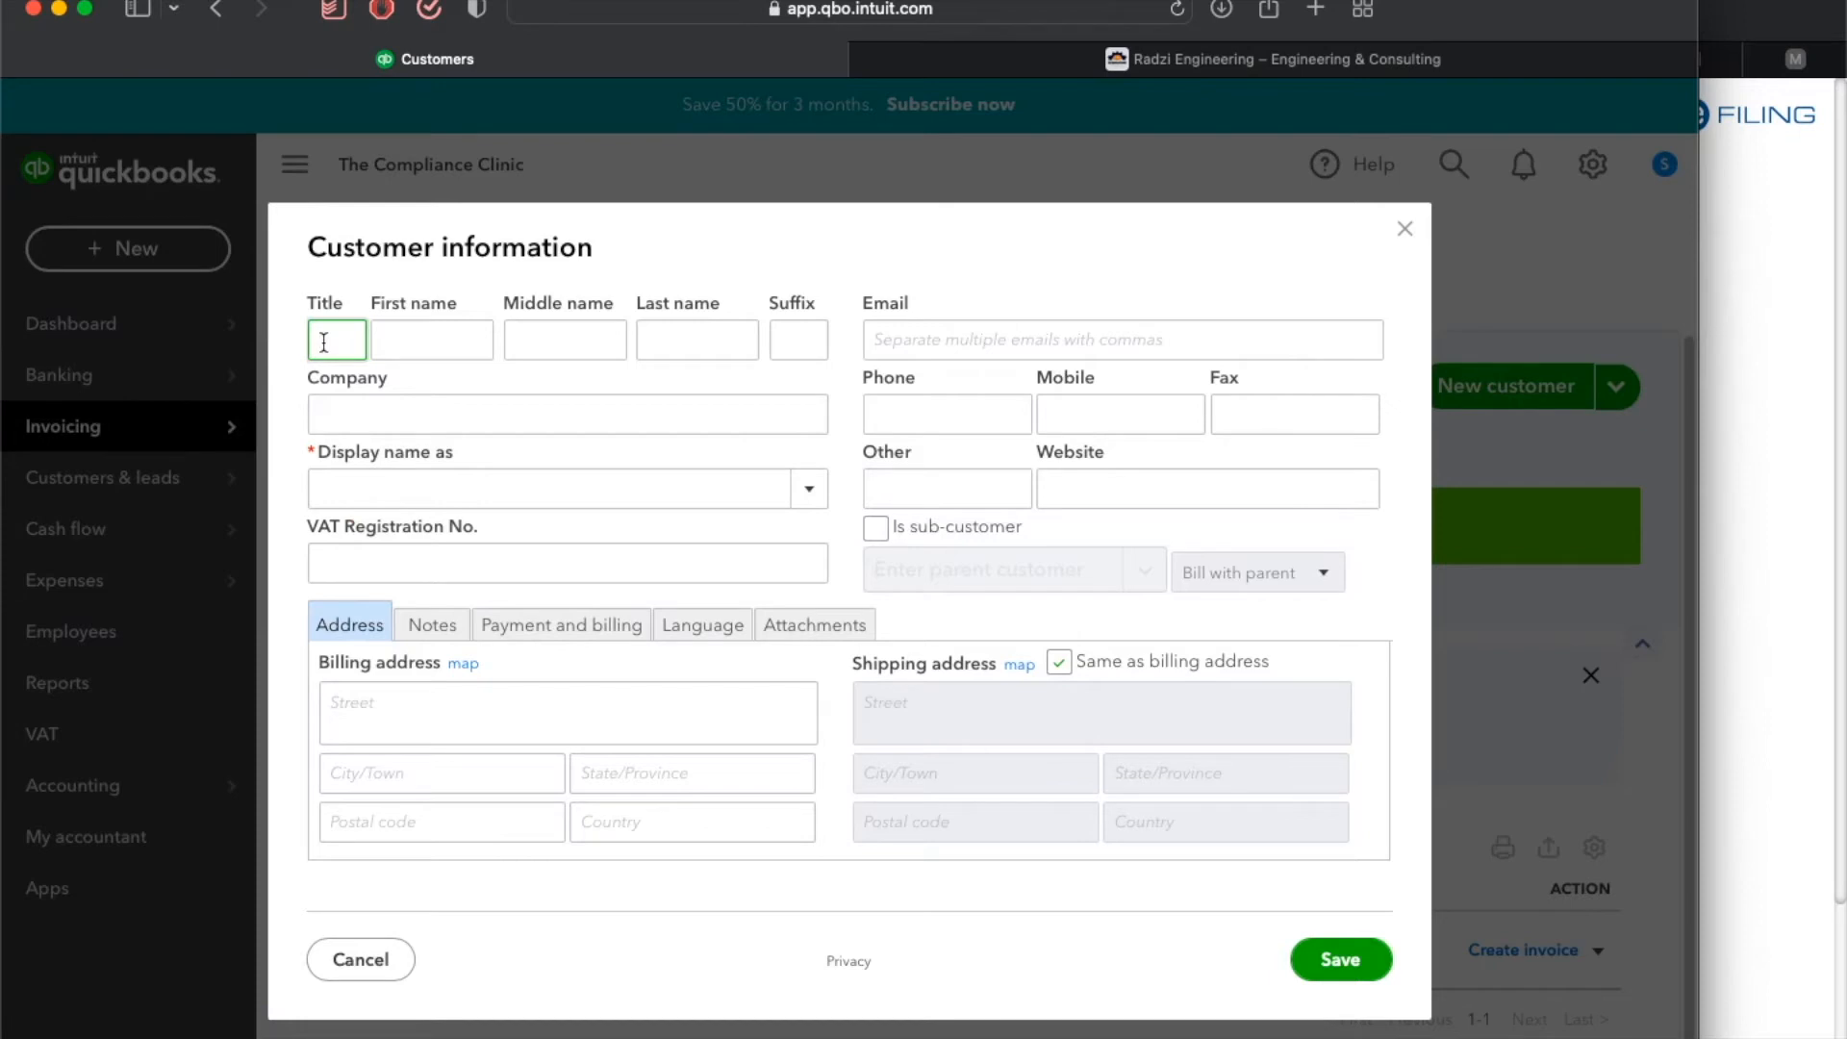
pyautogui.write('Mr')
pyautogui.press('Tab')
pyautogui.press('Tab')
pyautogui.press('Tab')
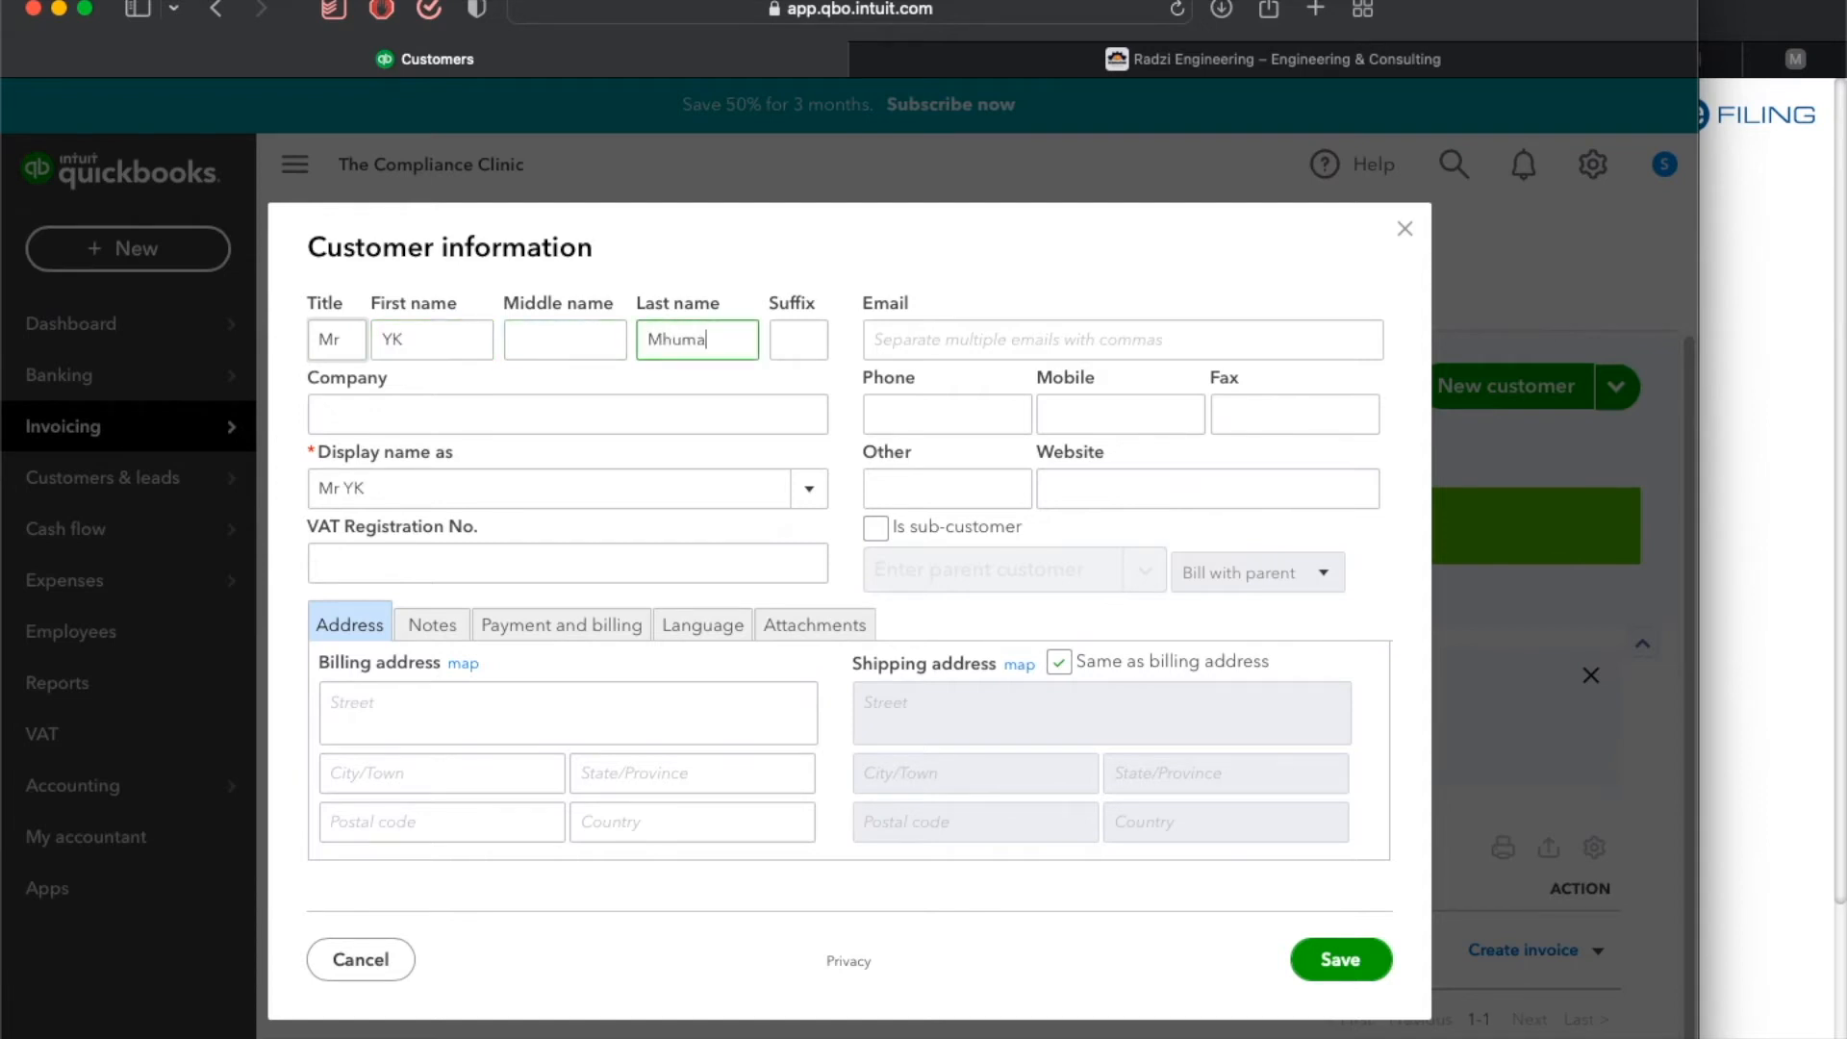
# Enter YK Media as the company name.
pyautogui.press('Tab')
pyautogui.press('Tab')
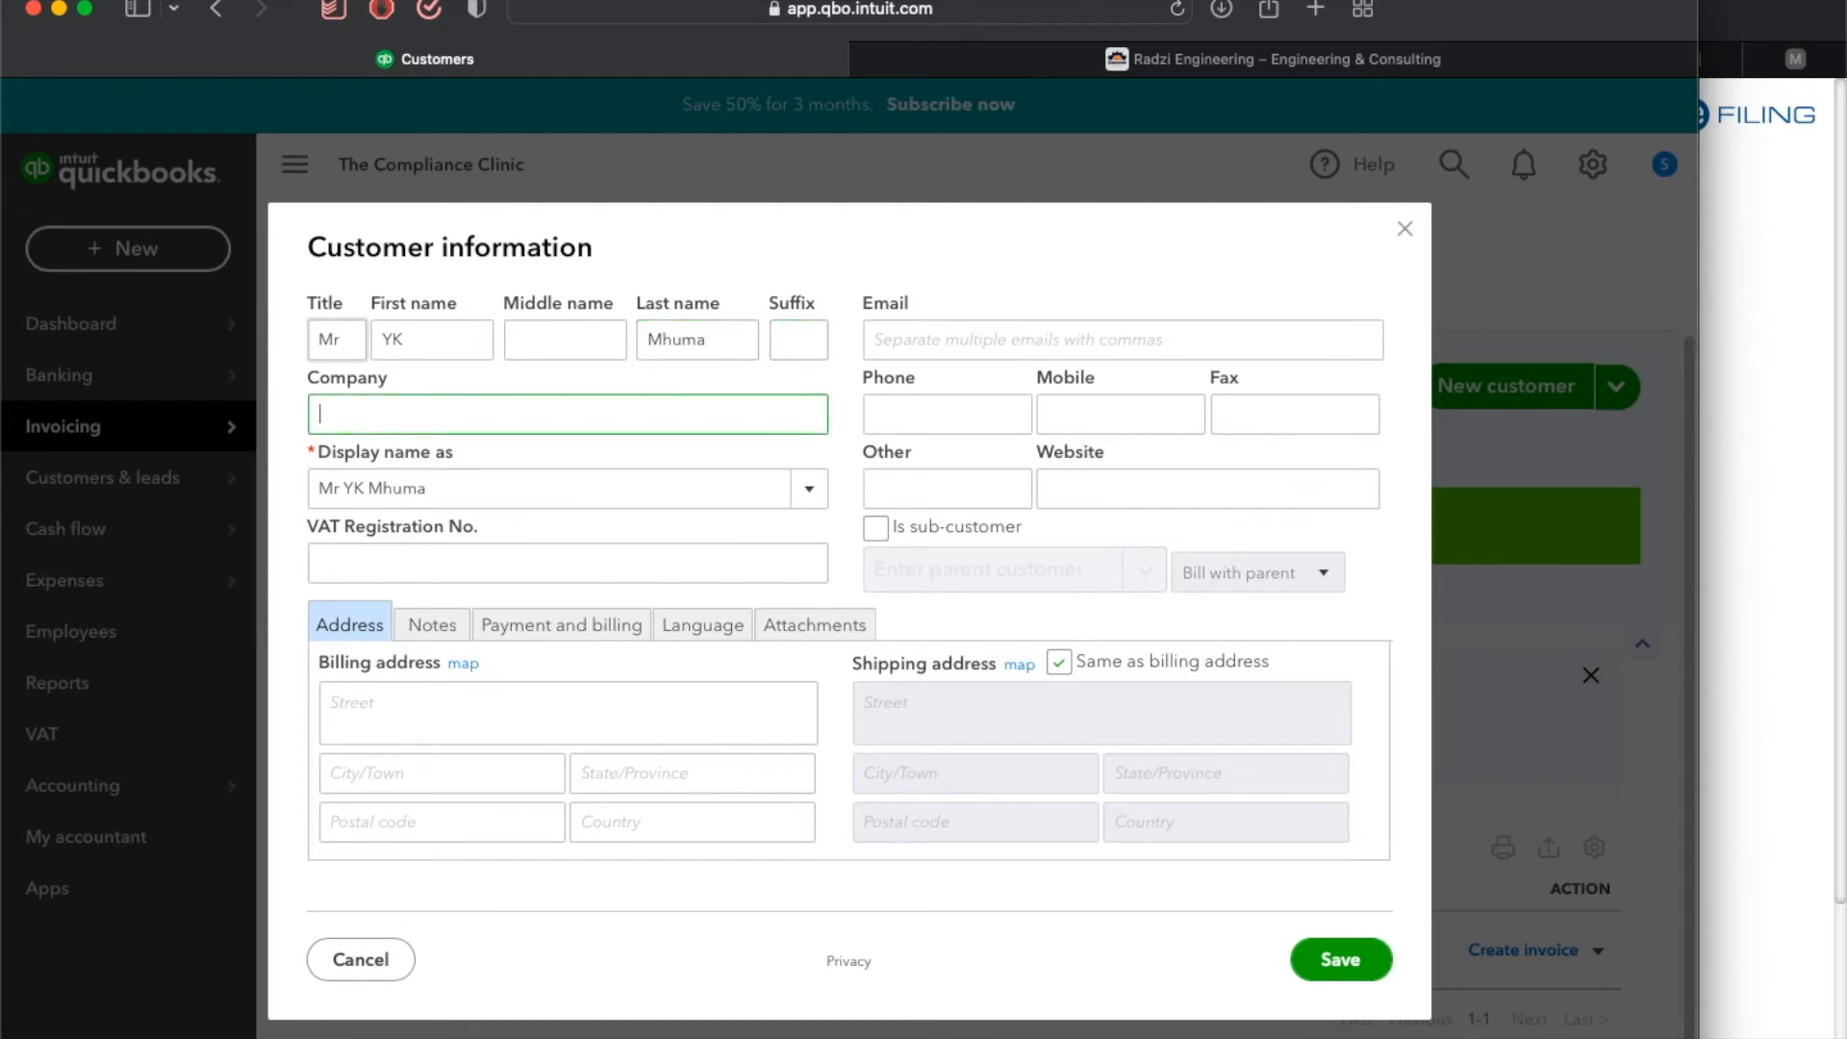
pyautogui.write('R')
pyautogui.press('BackSpace')
pyautogui.write('YK Media')
# Change the title to Ms and choose YK Media as the display name.
pyautogui.doubleClick(347, 344)
pyautogui.write('Ms')
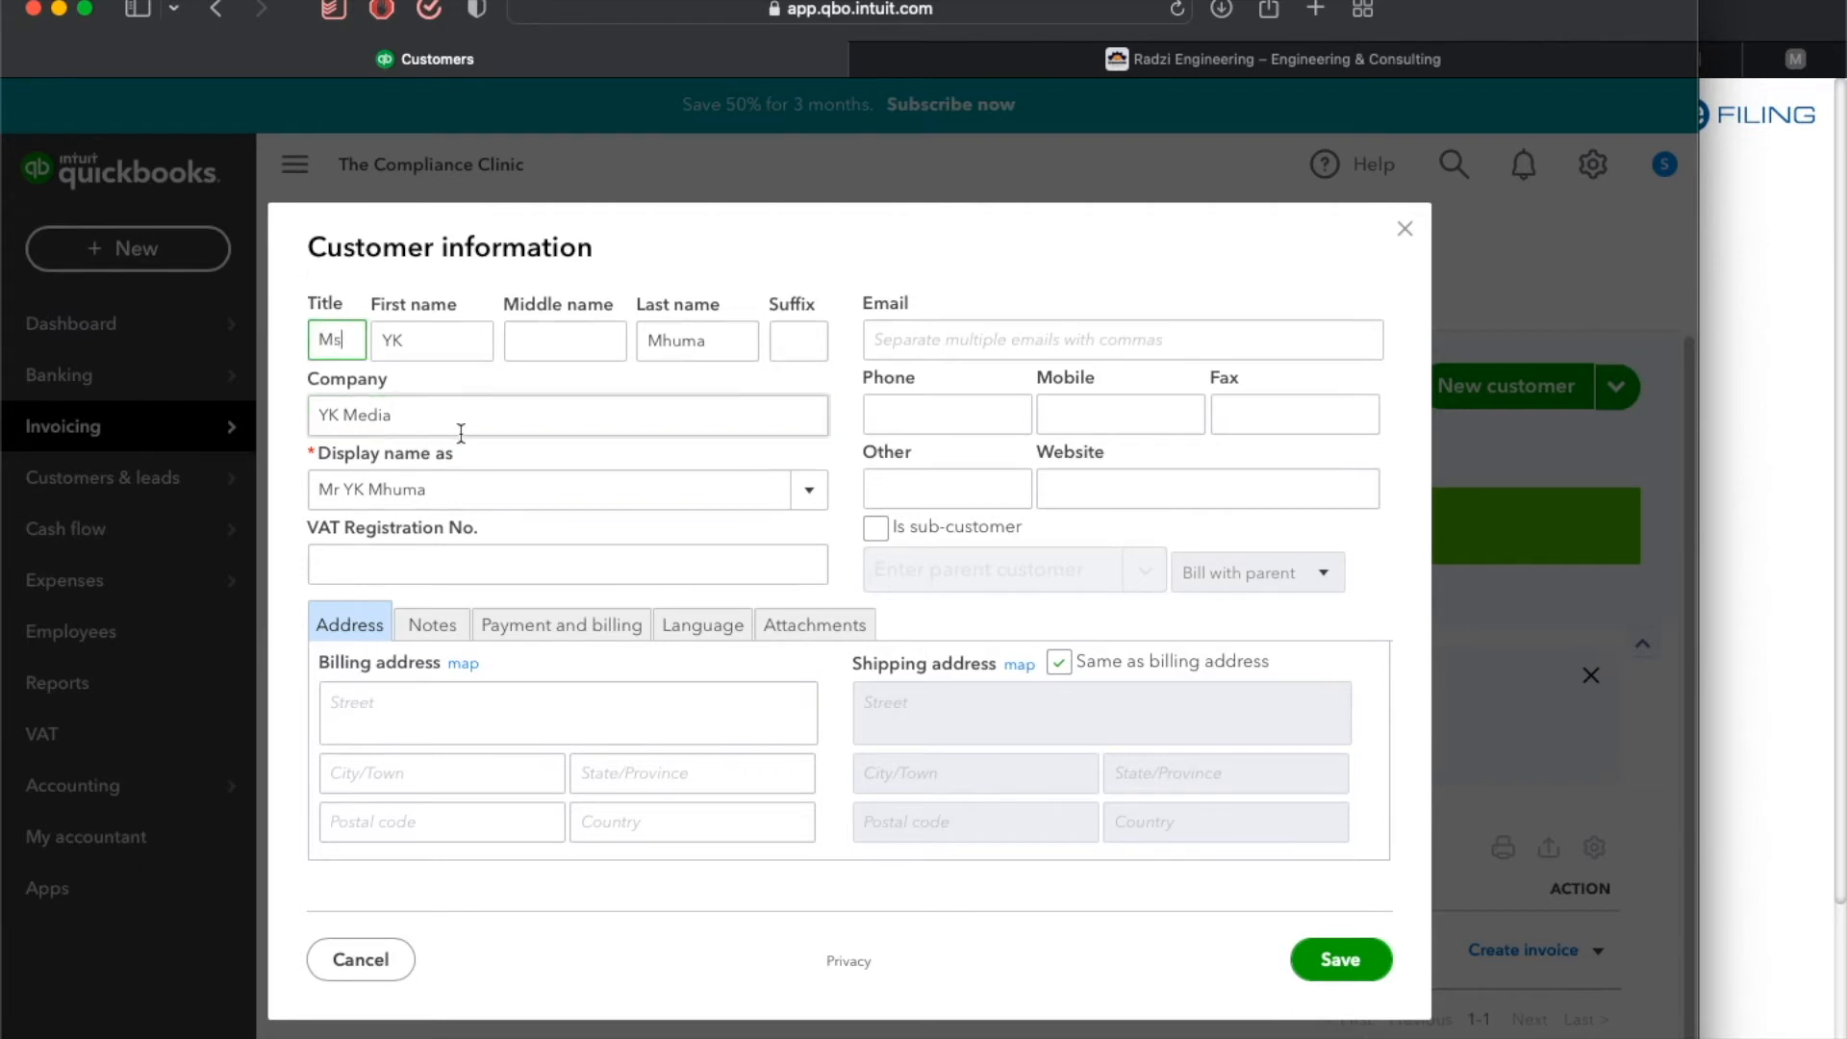
pyautogui.click(809, 490)
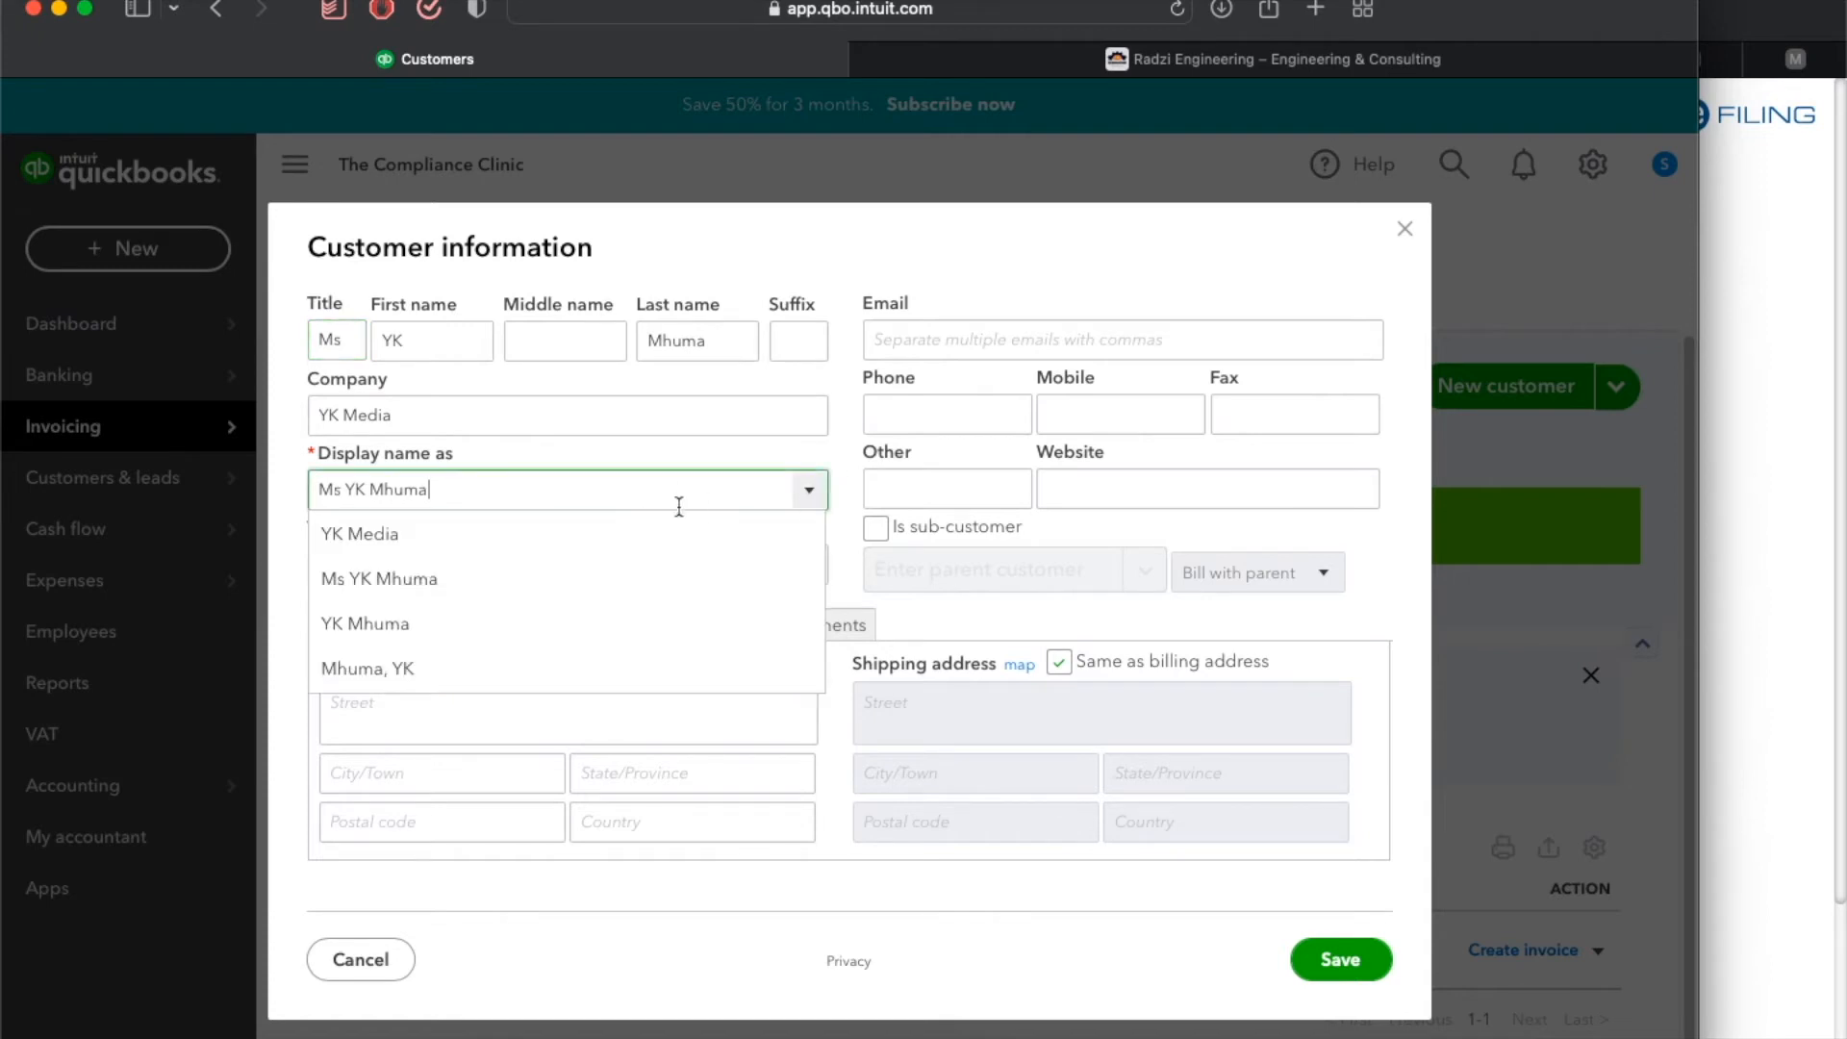
pyautogui.click(602, 532)
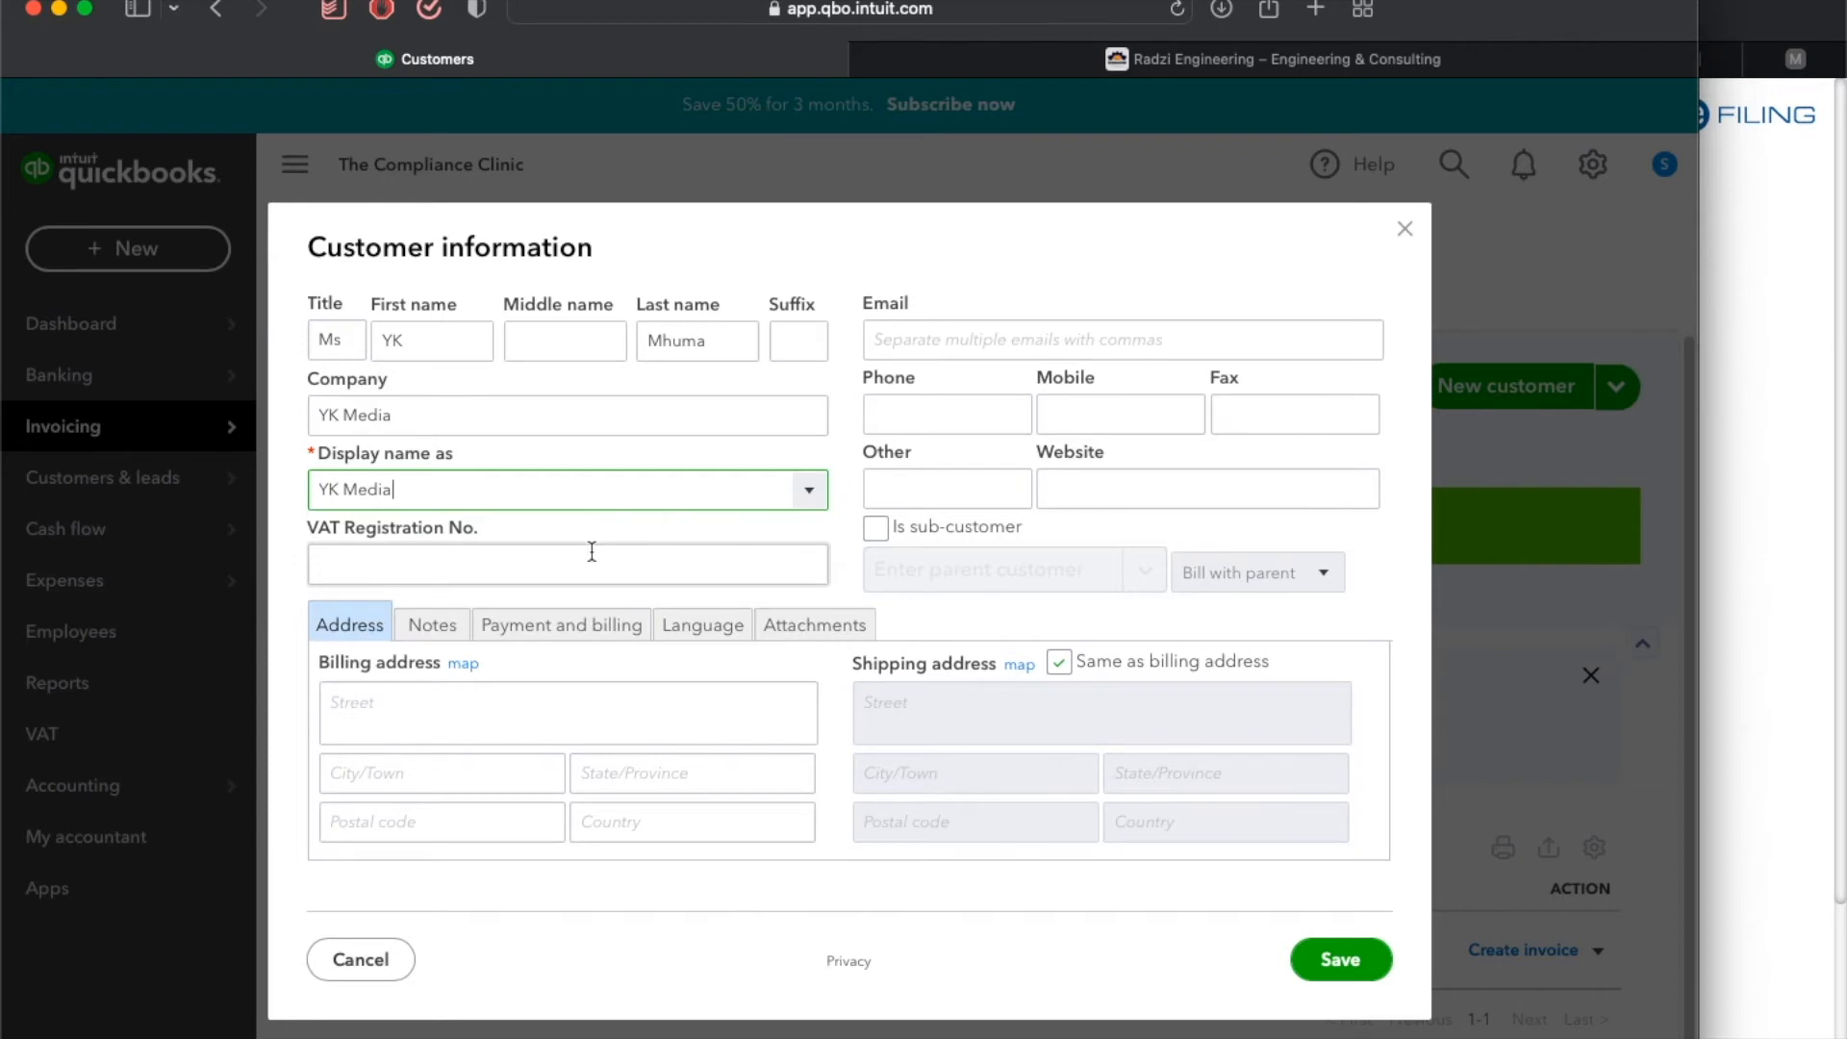
pyautogui.click(592, 552)
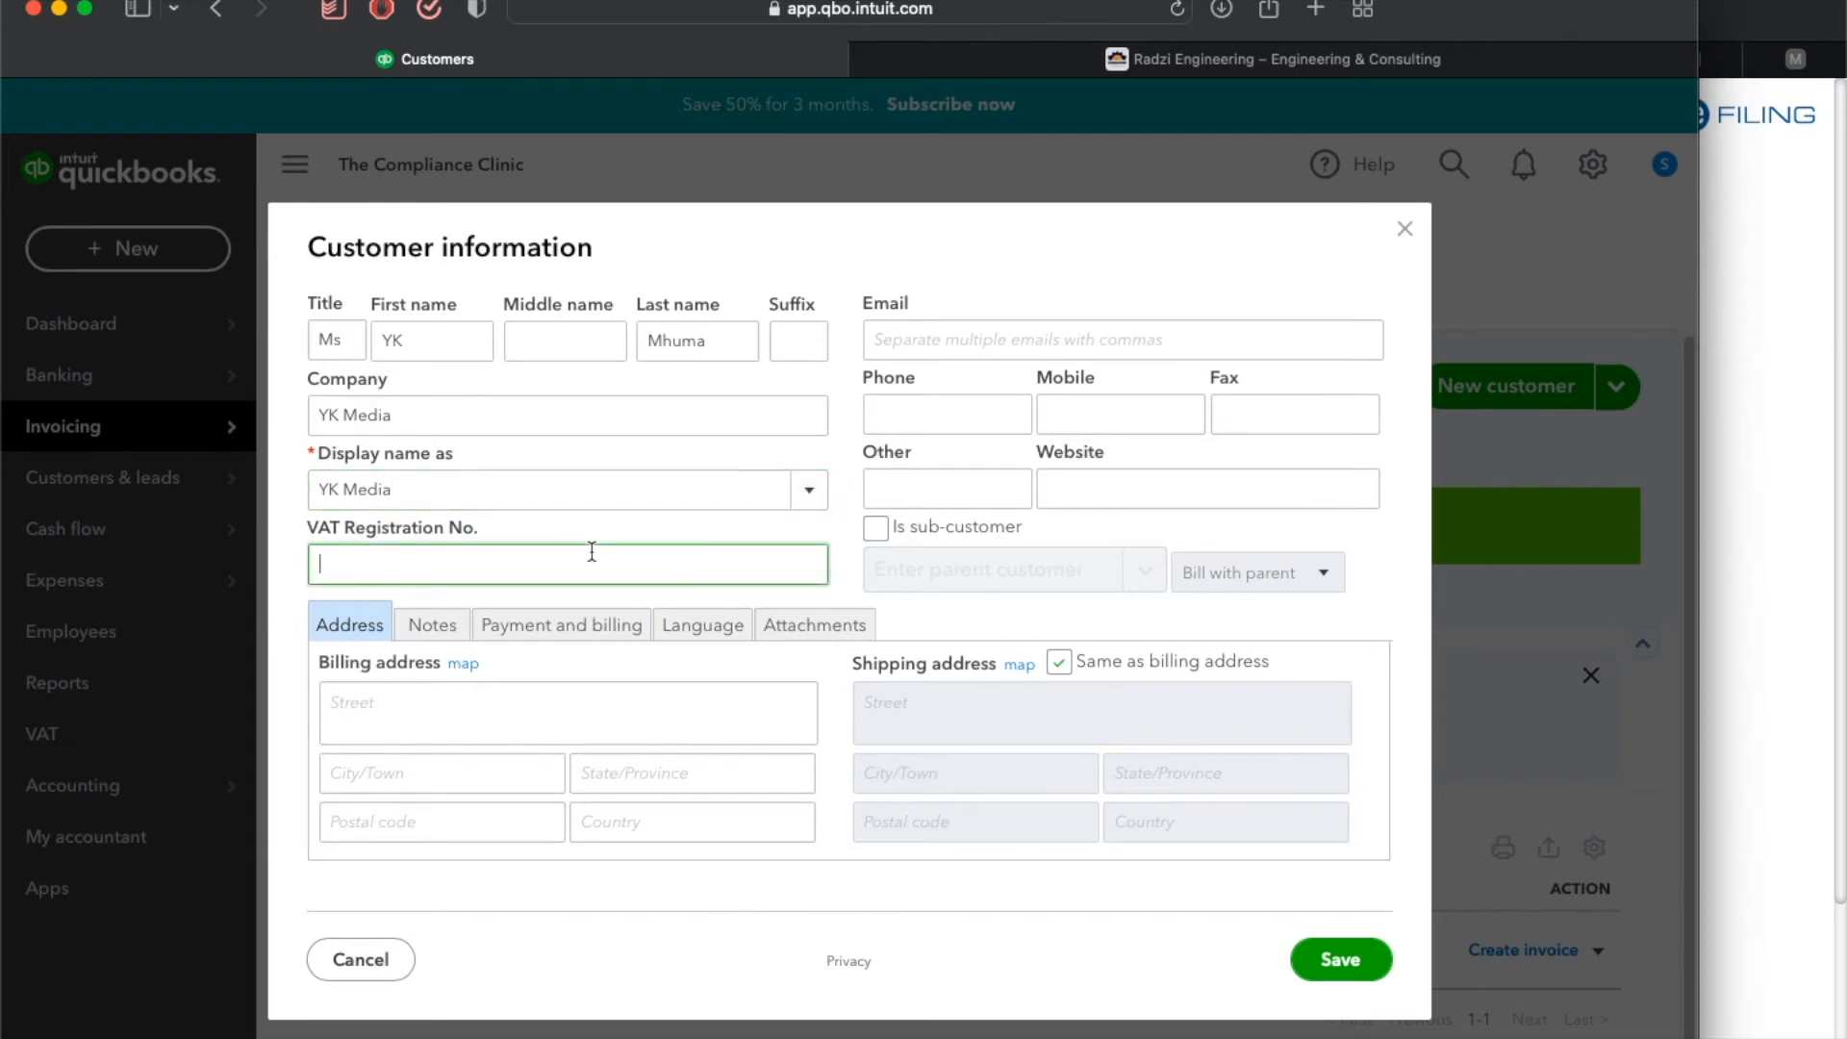
pyautogui.click(449, 710)
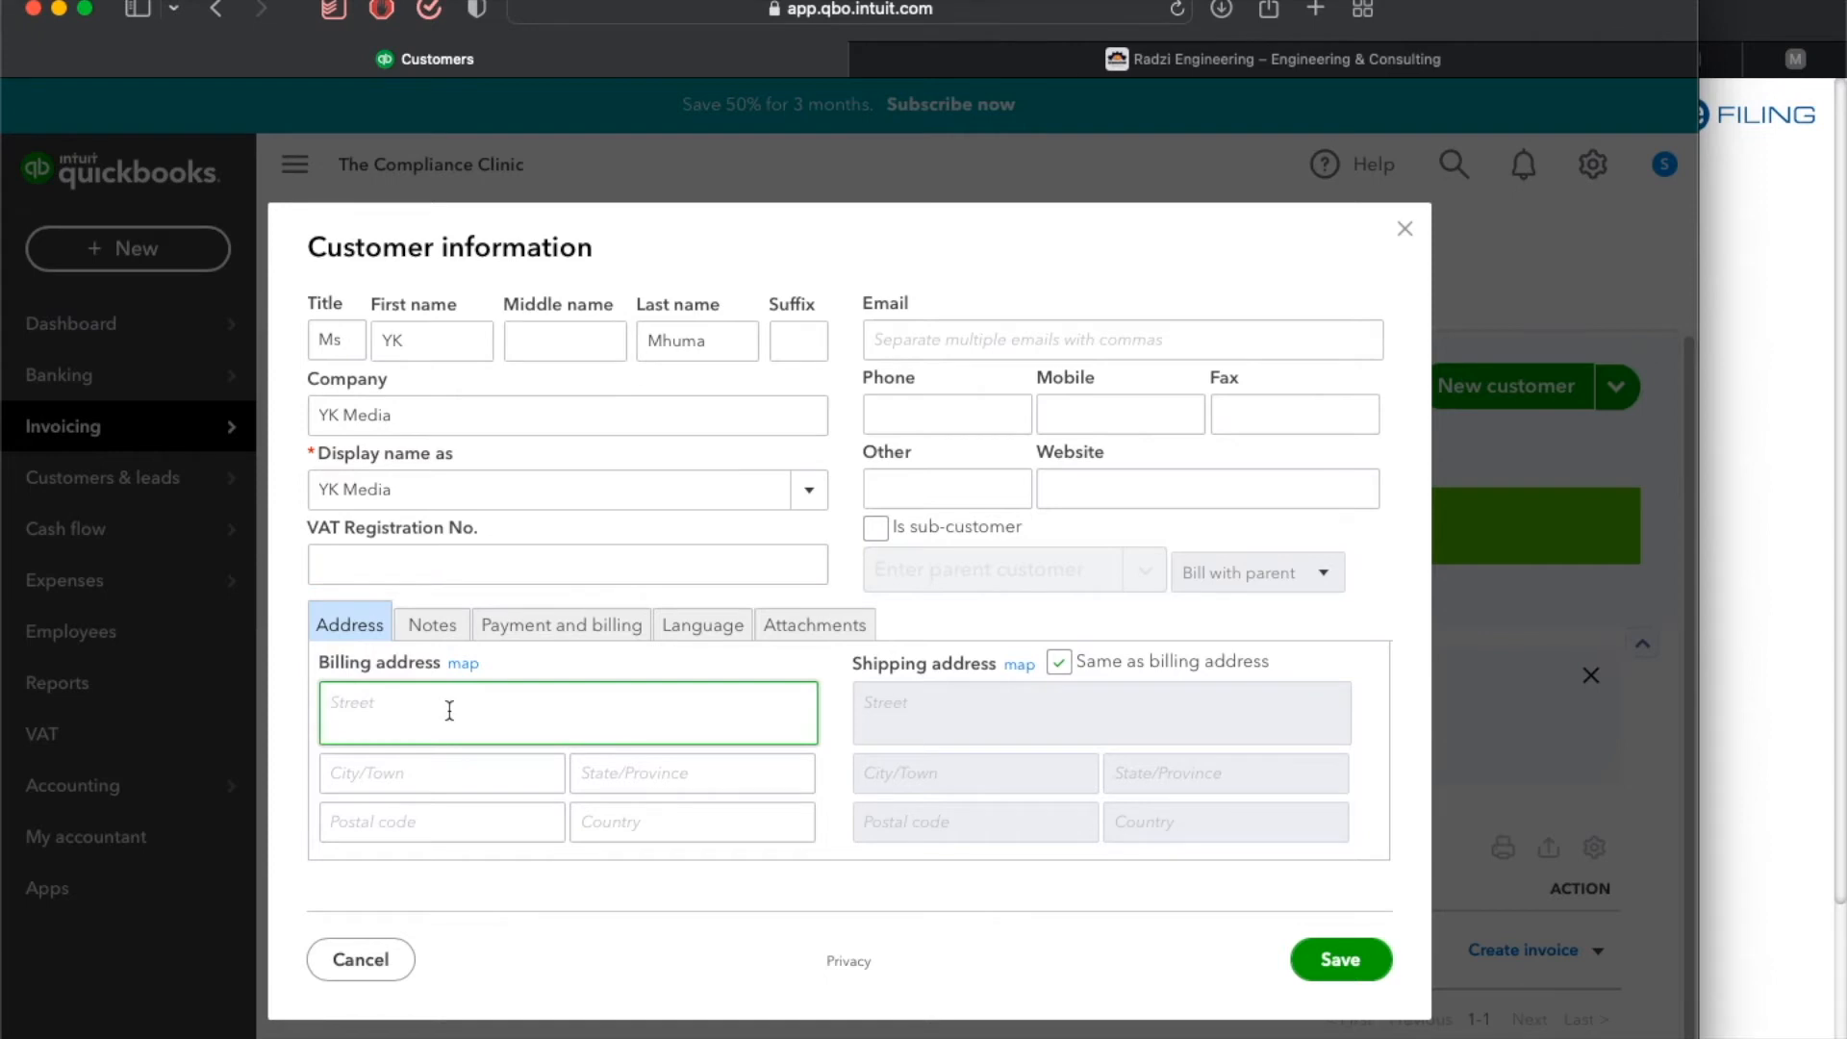
pyautogui.press('Tab')
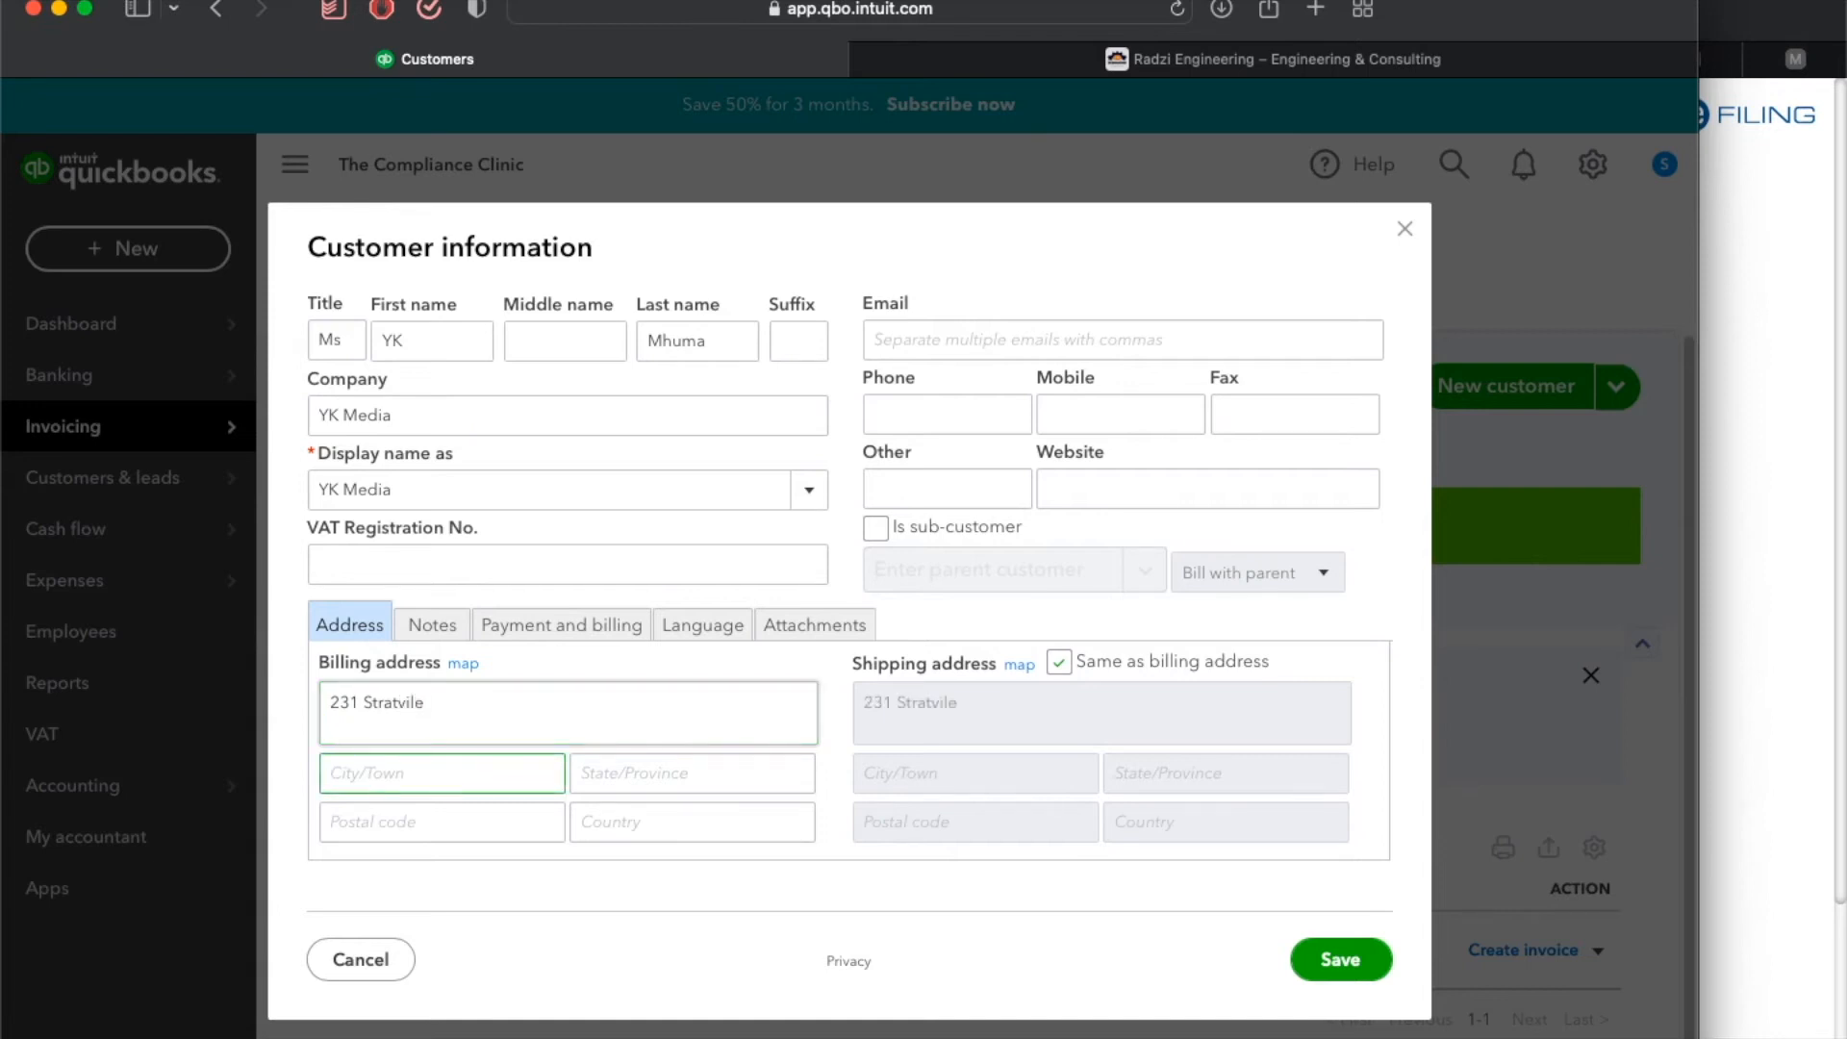
pyautogui.press('Tab')
pyautogui.write('North west')
pyautogui.press('Tab')
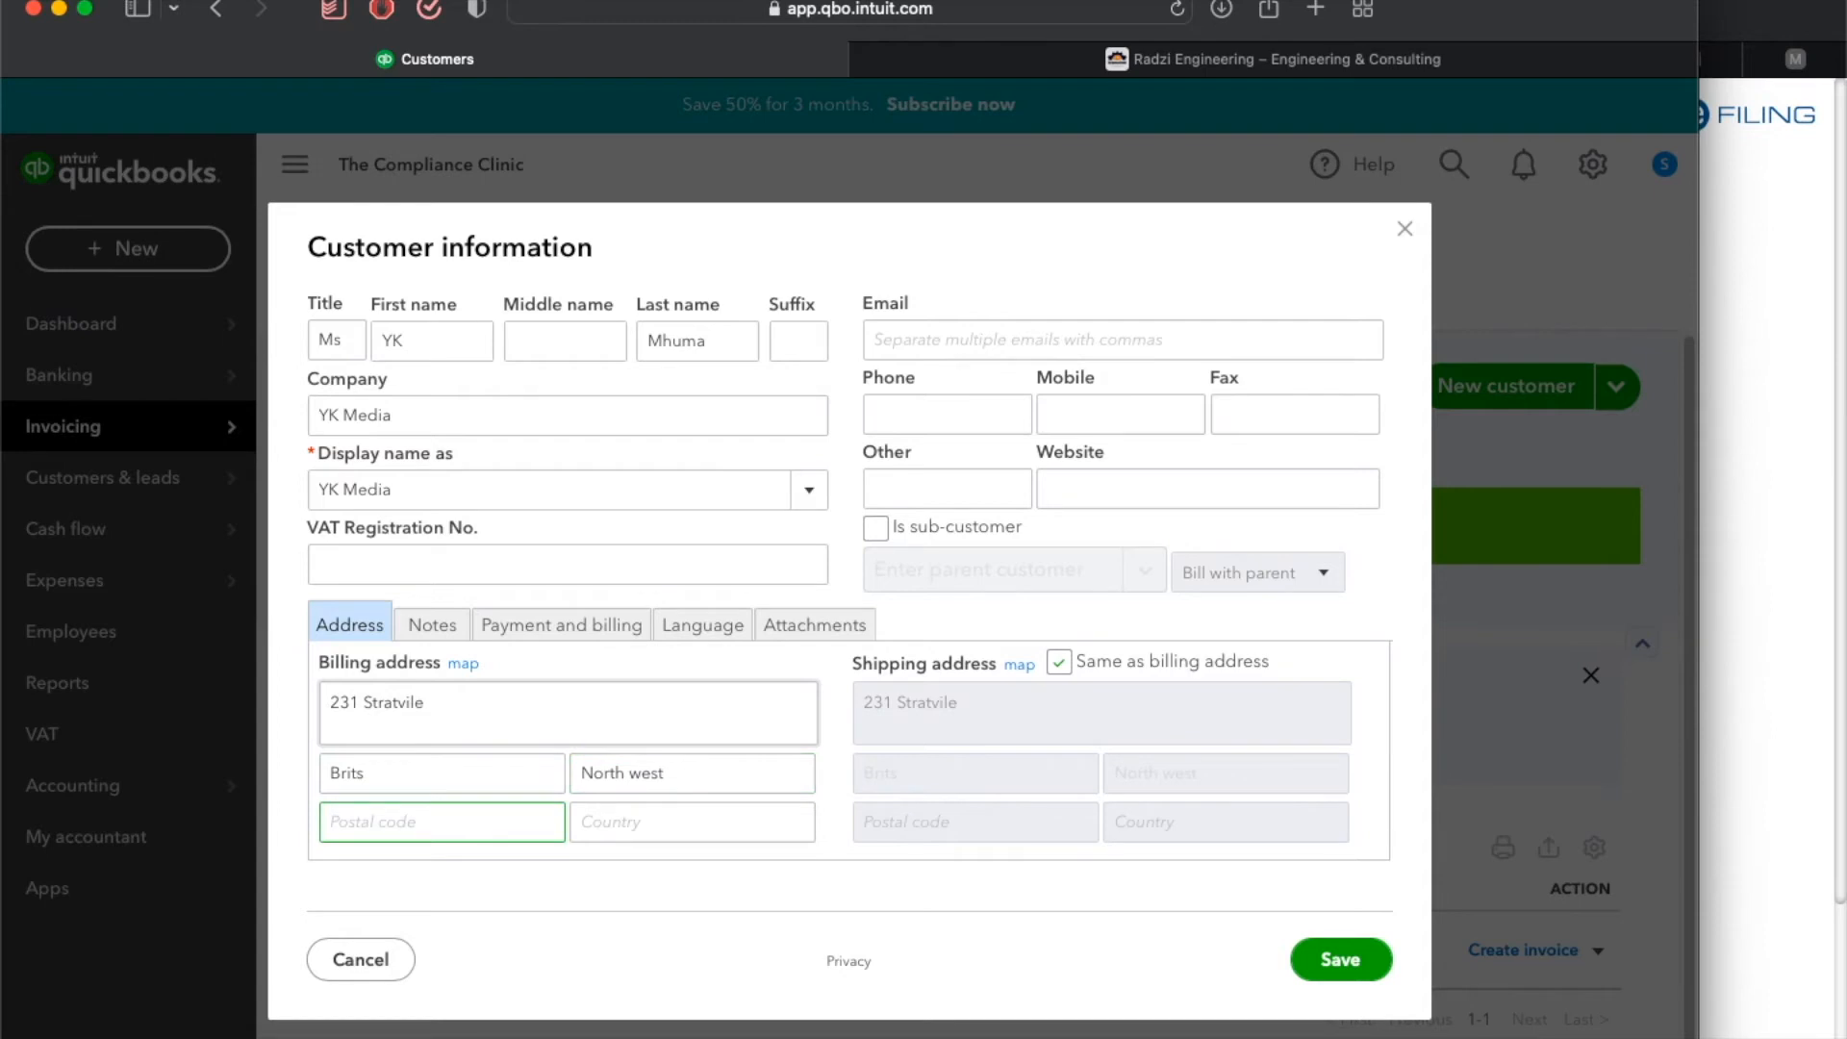
# Add postal code 1020 and country South Africa to the billing address, and save the customer.
pyautogui.write('1020')
pyautogui.press('Tab')
pyautogui.write('South Africa')
pyautogui.click(1348, 960)
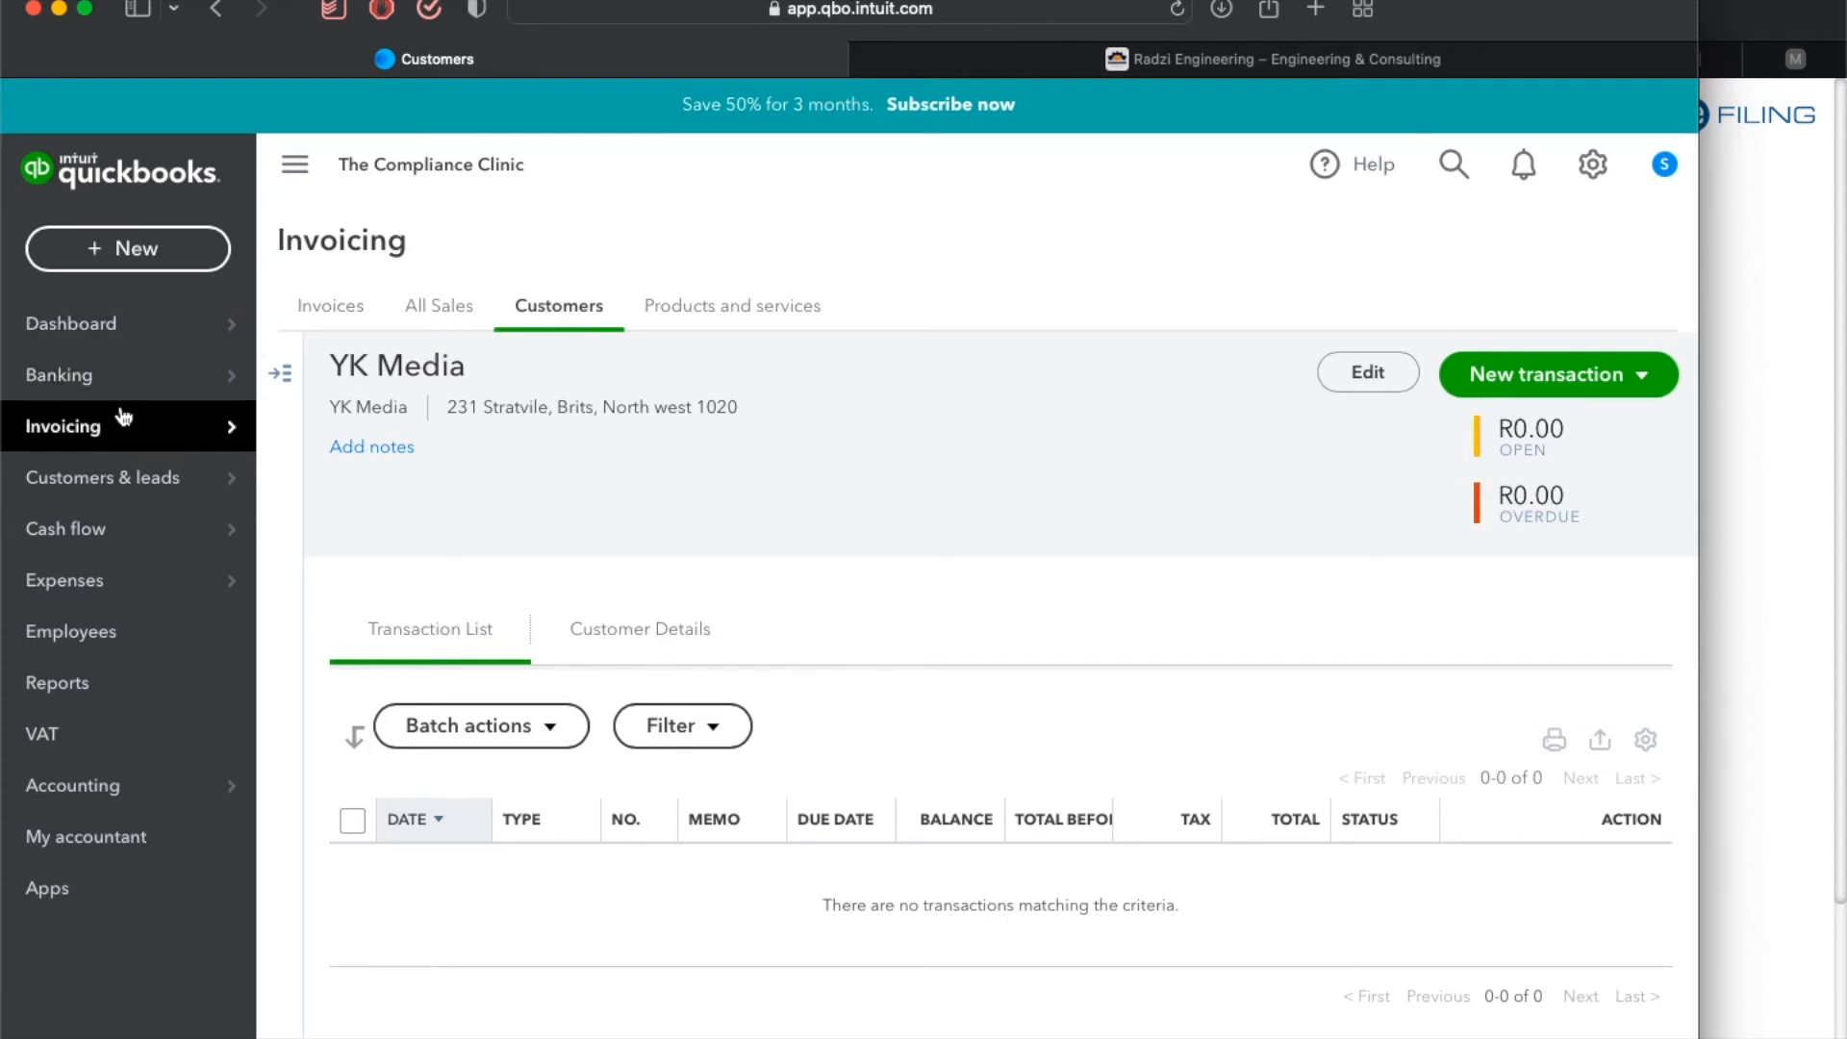
# Return to the customer list and open the Import customers option.
pyautogui.moveTo(112, 424)
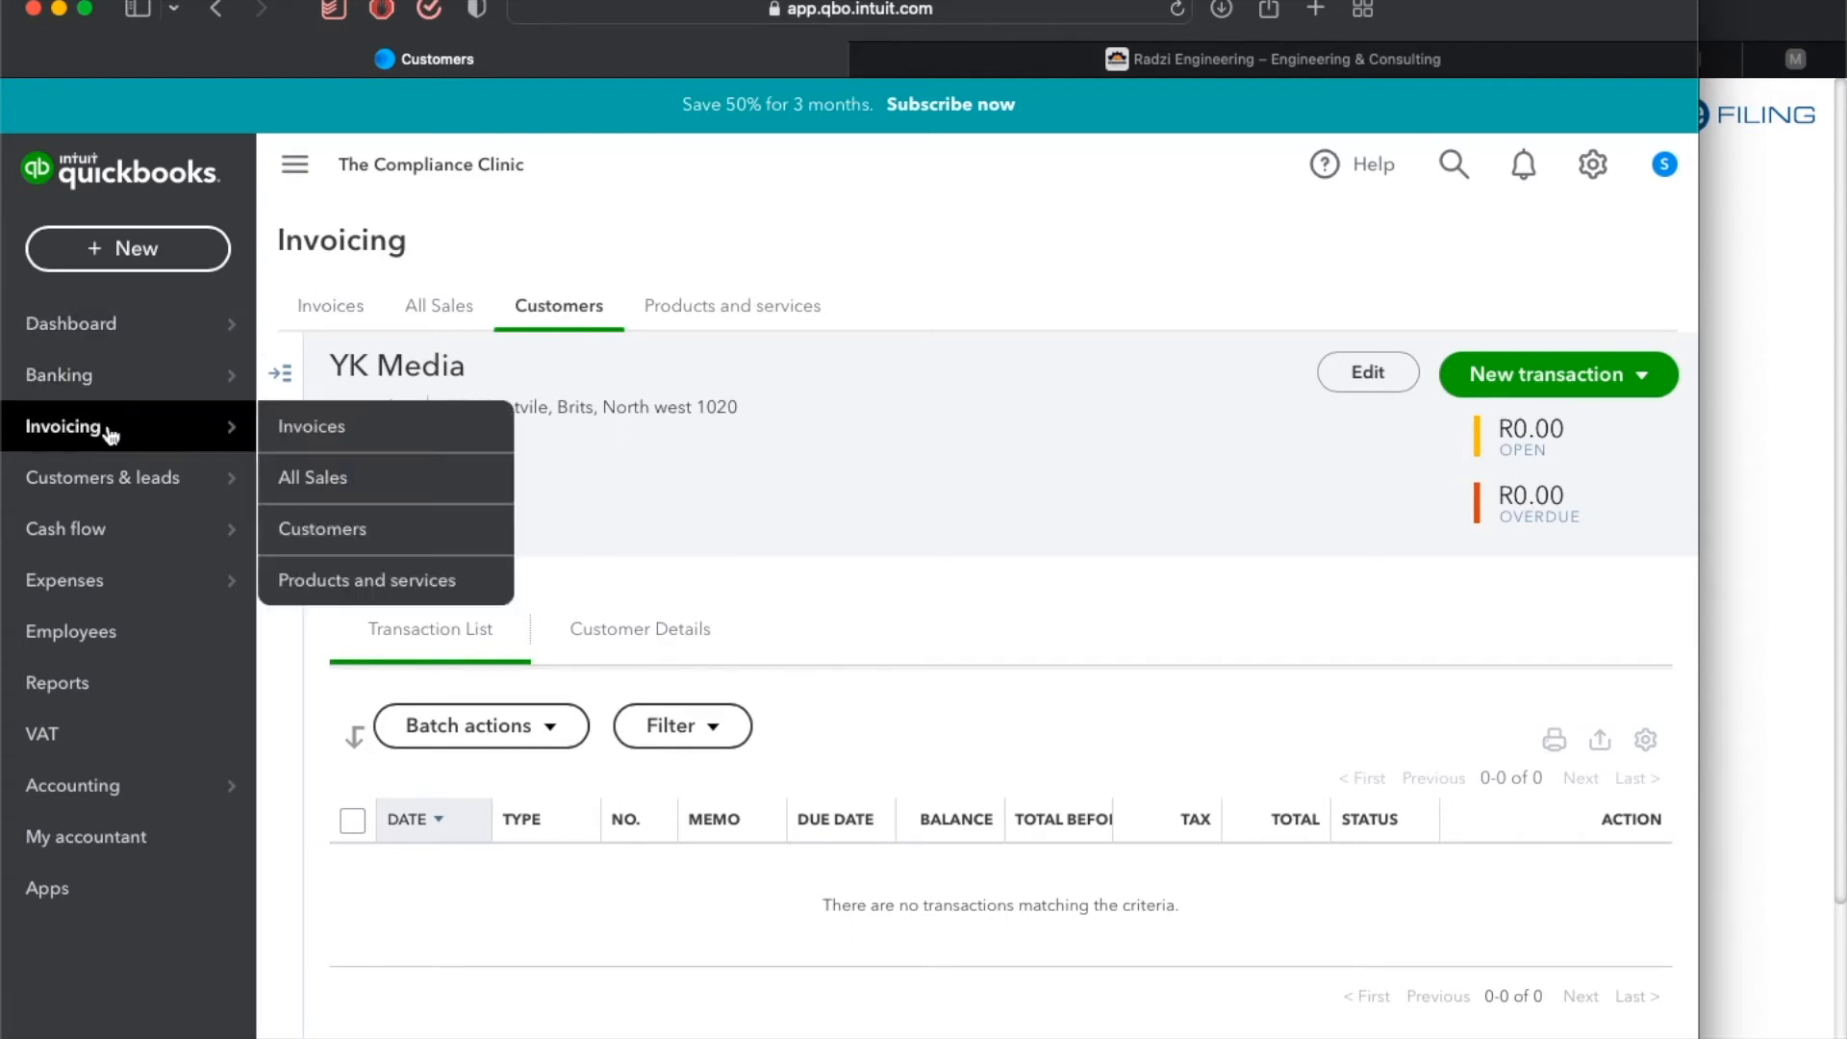
pyautogui.click(553, 313)
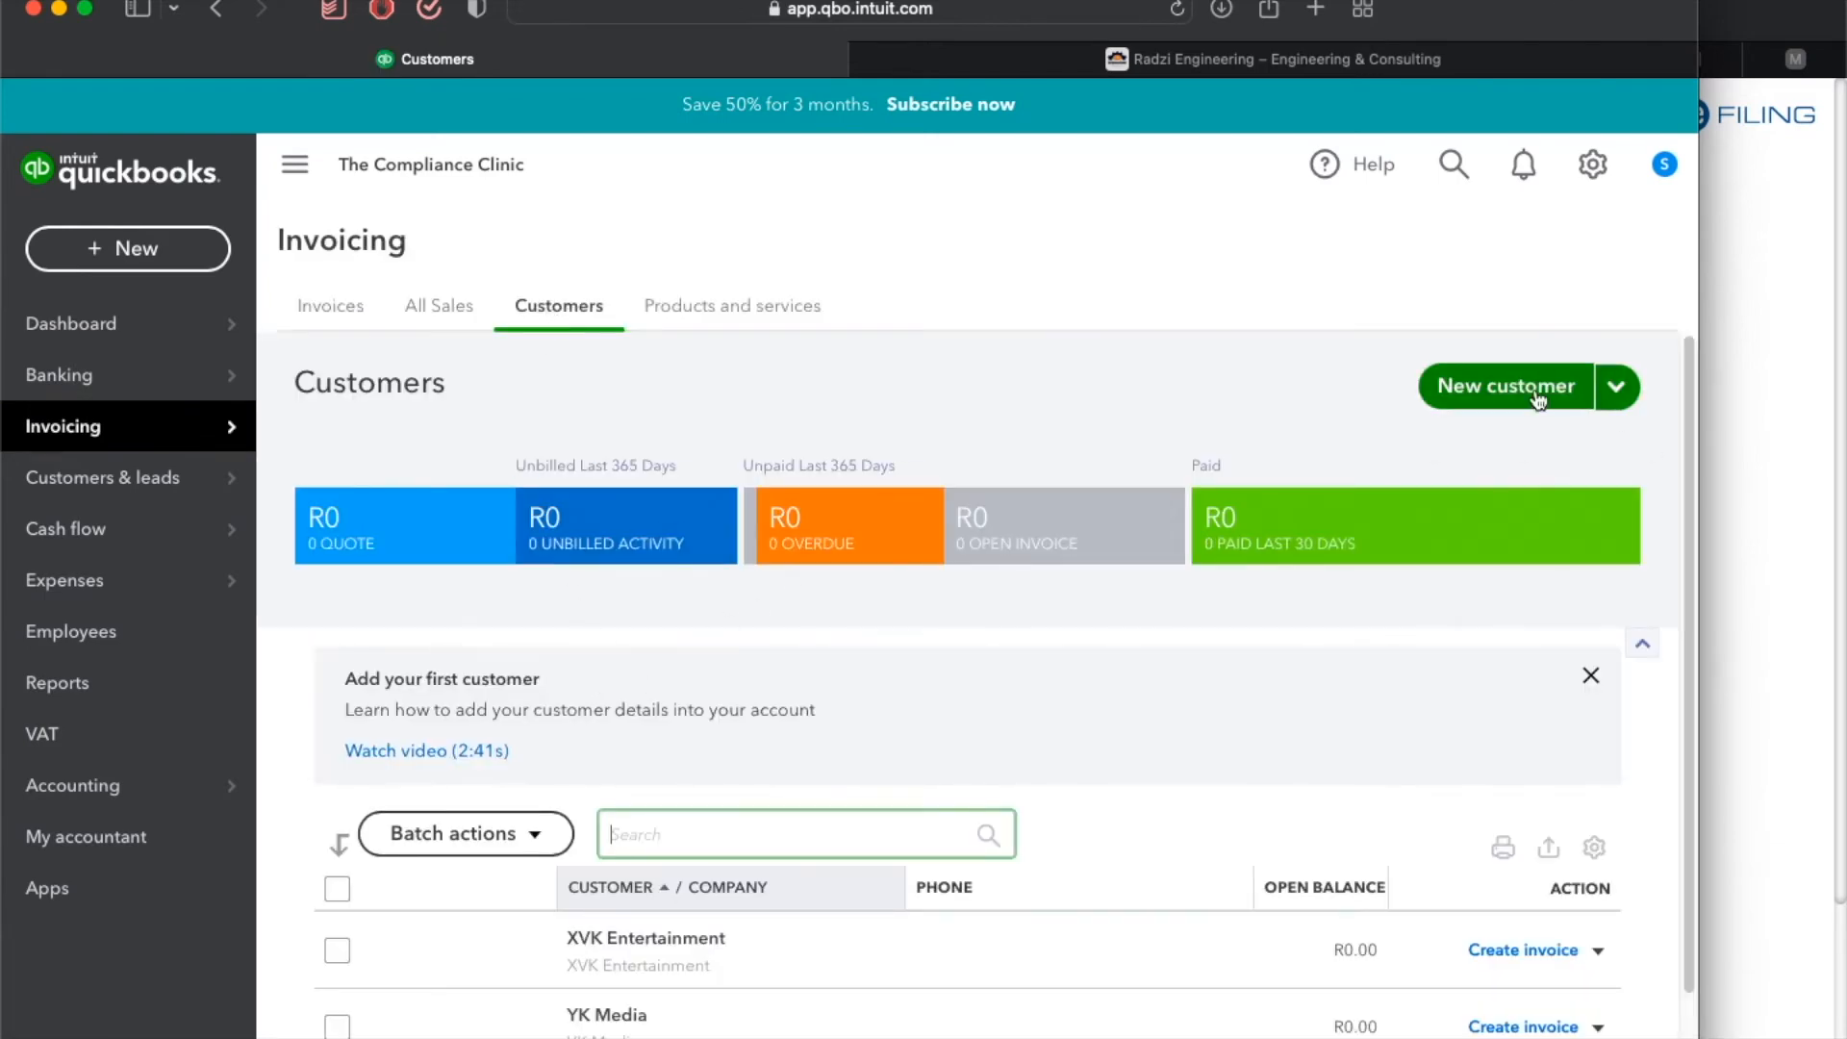
pyautogui.click(1616, 388)
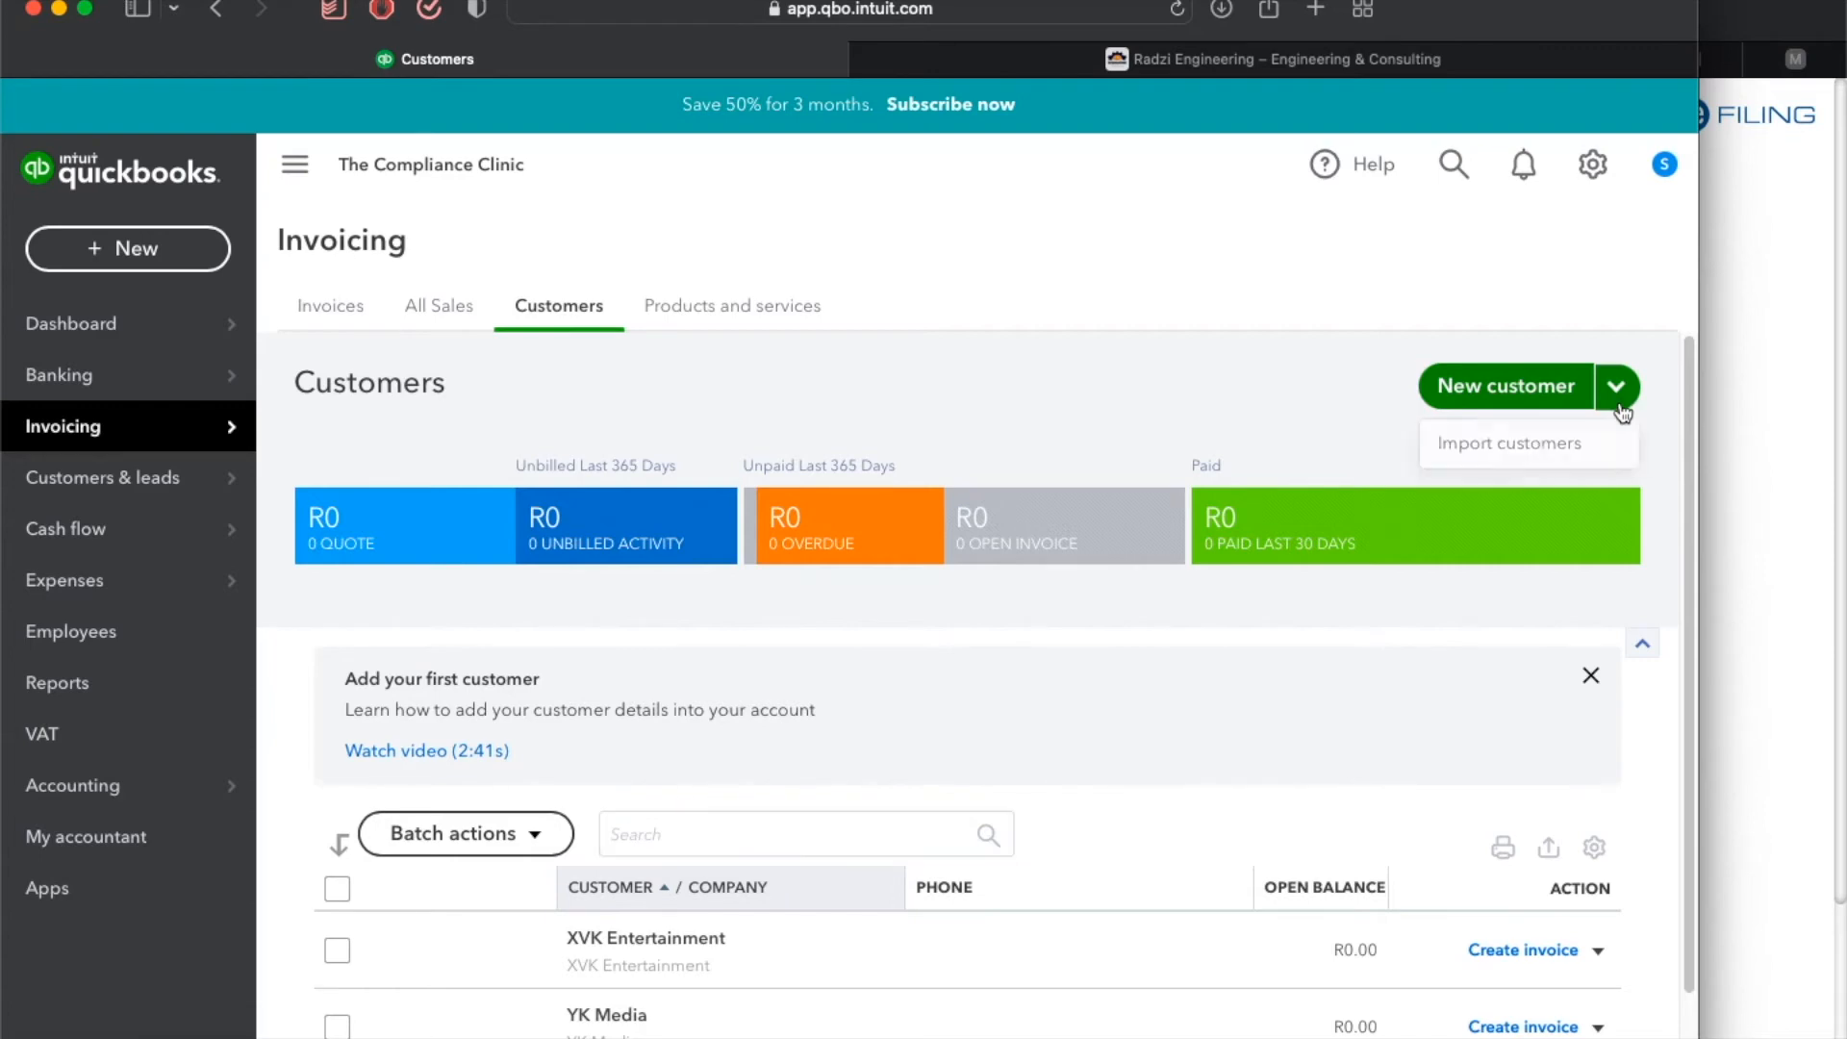
pyautogui.click(1558, 447)
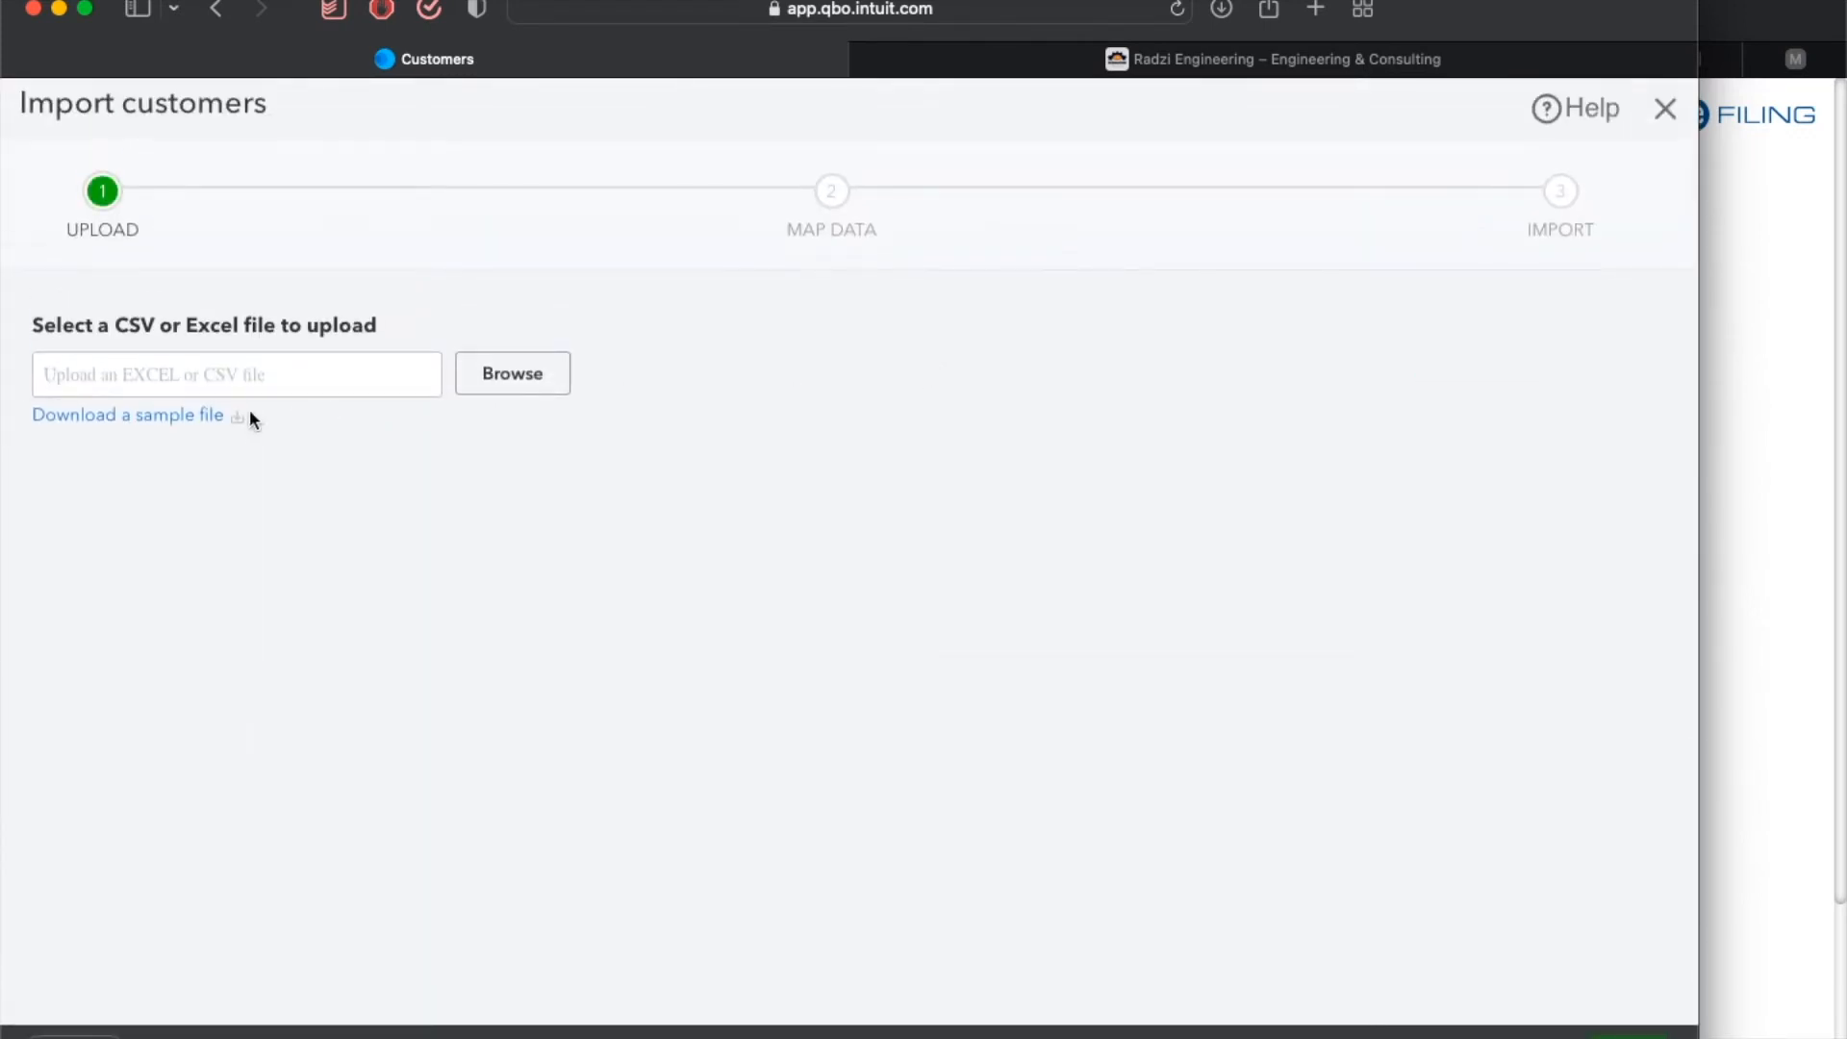
# Download the sample customer import file and examine its columns in the spreadsheet.
pyautogui.click(178, 419)
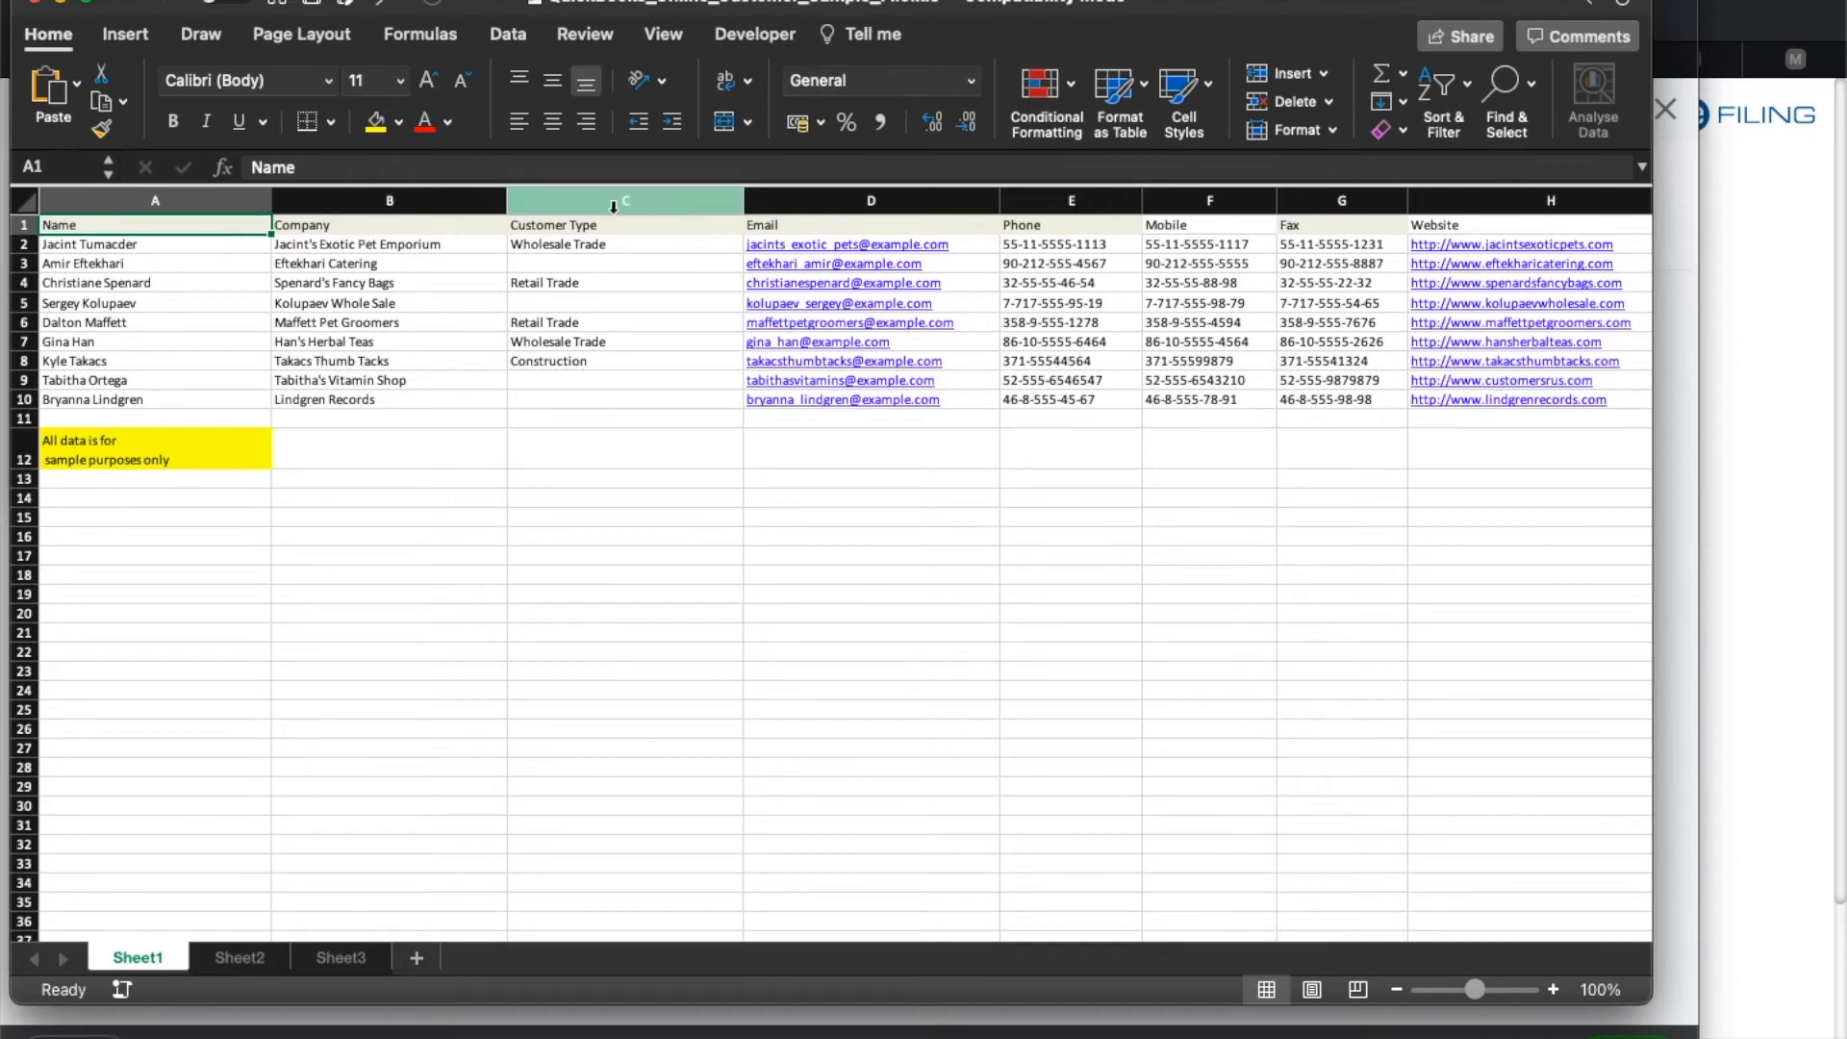
pyautogui.hscroll(5, 1241, 246)
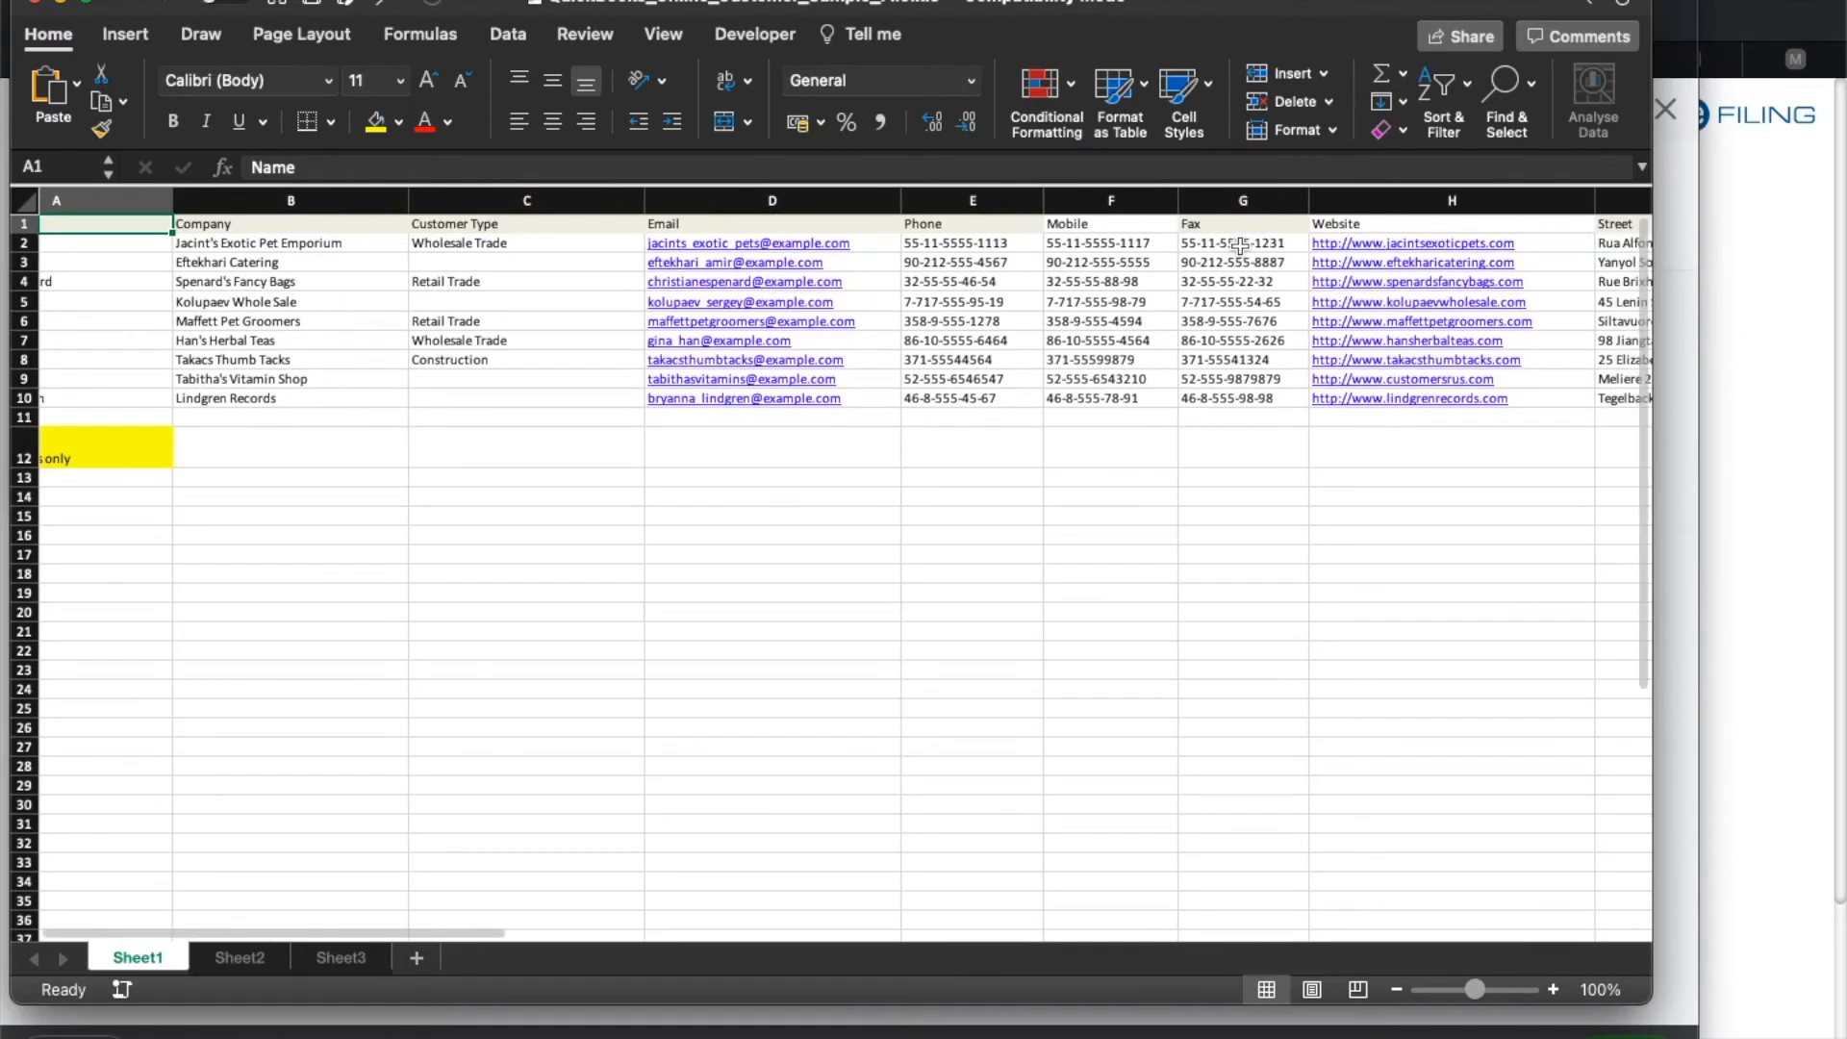
pyautogui.hscroll(10, 1241, 247)
pyautogui.hscroll(-8, 1241, 246)
pyautogui.hscroll(-5, 1241, 247)
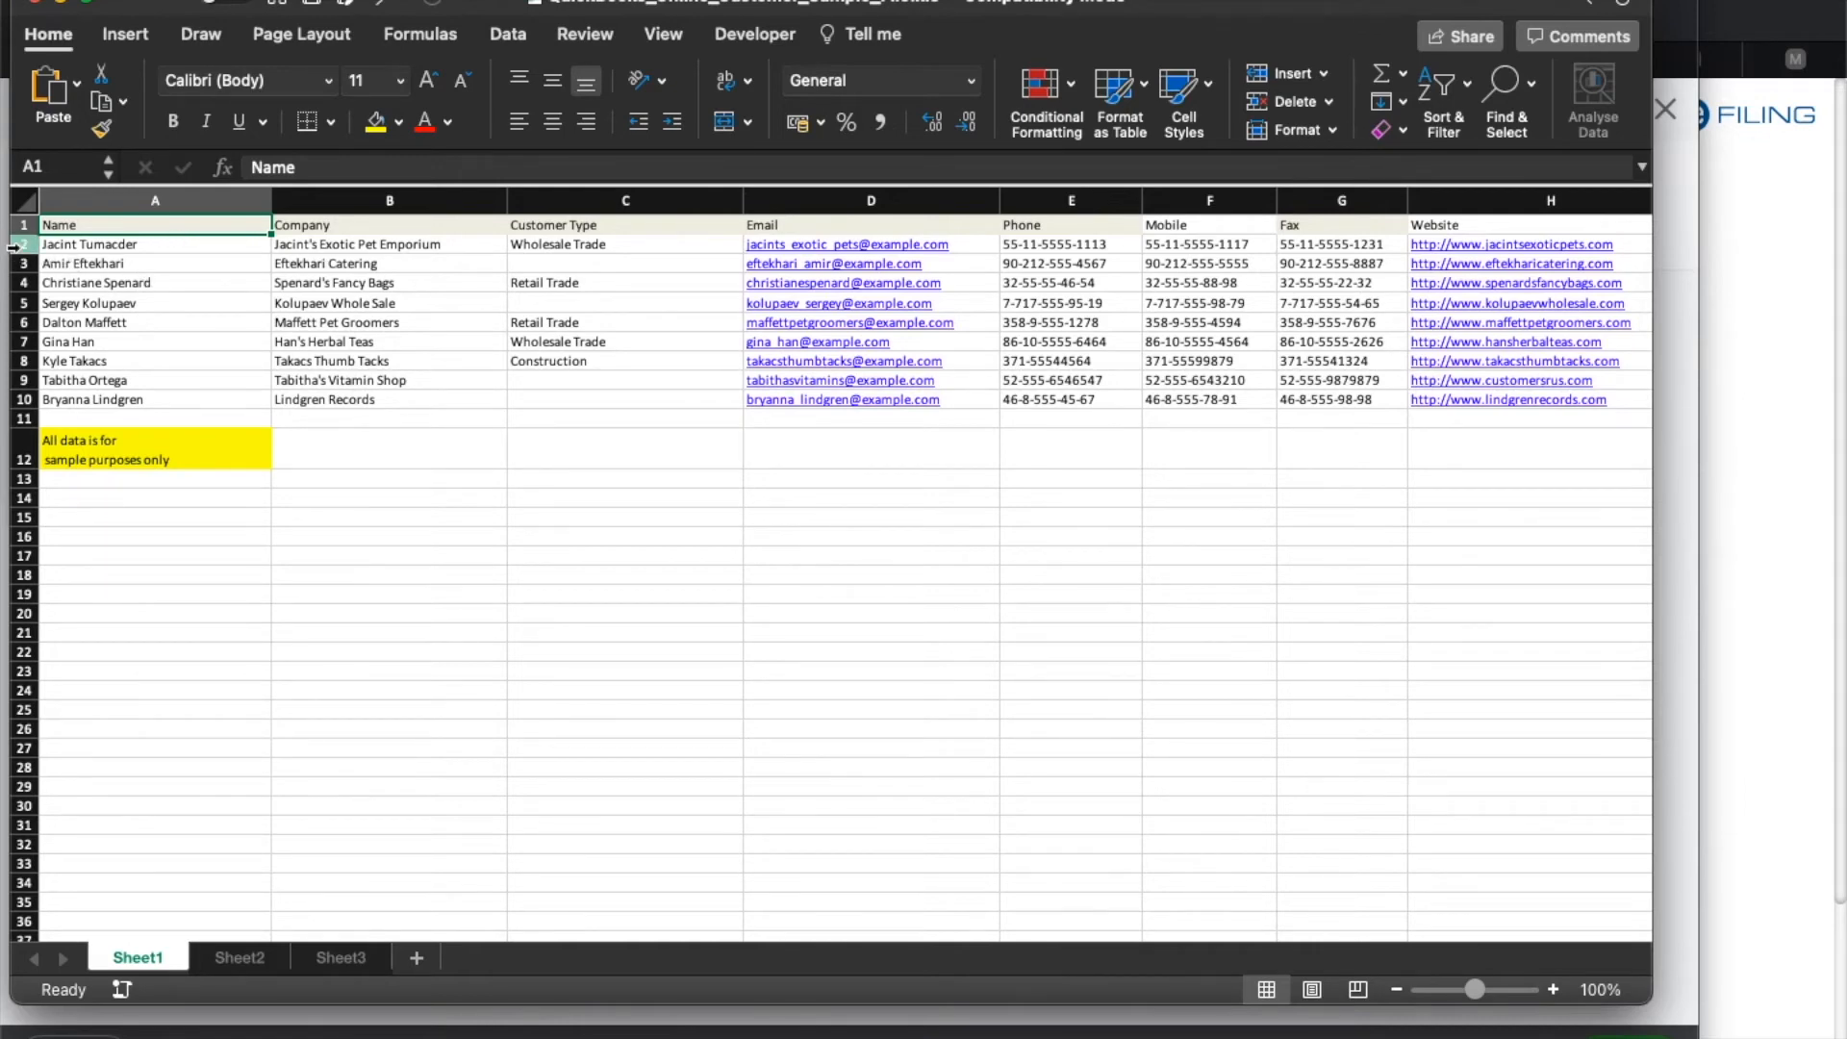
# Delete the sample data rows 2 to 16 from the spreadsheet and close it.
pyautogui.moveTo(12, 248); pyautogui.dragTo(5, 519)
pyautogui.press('Delete')
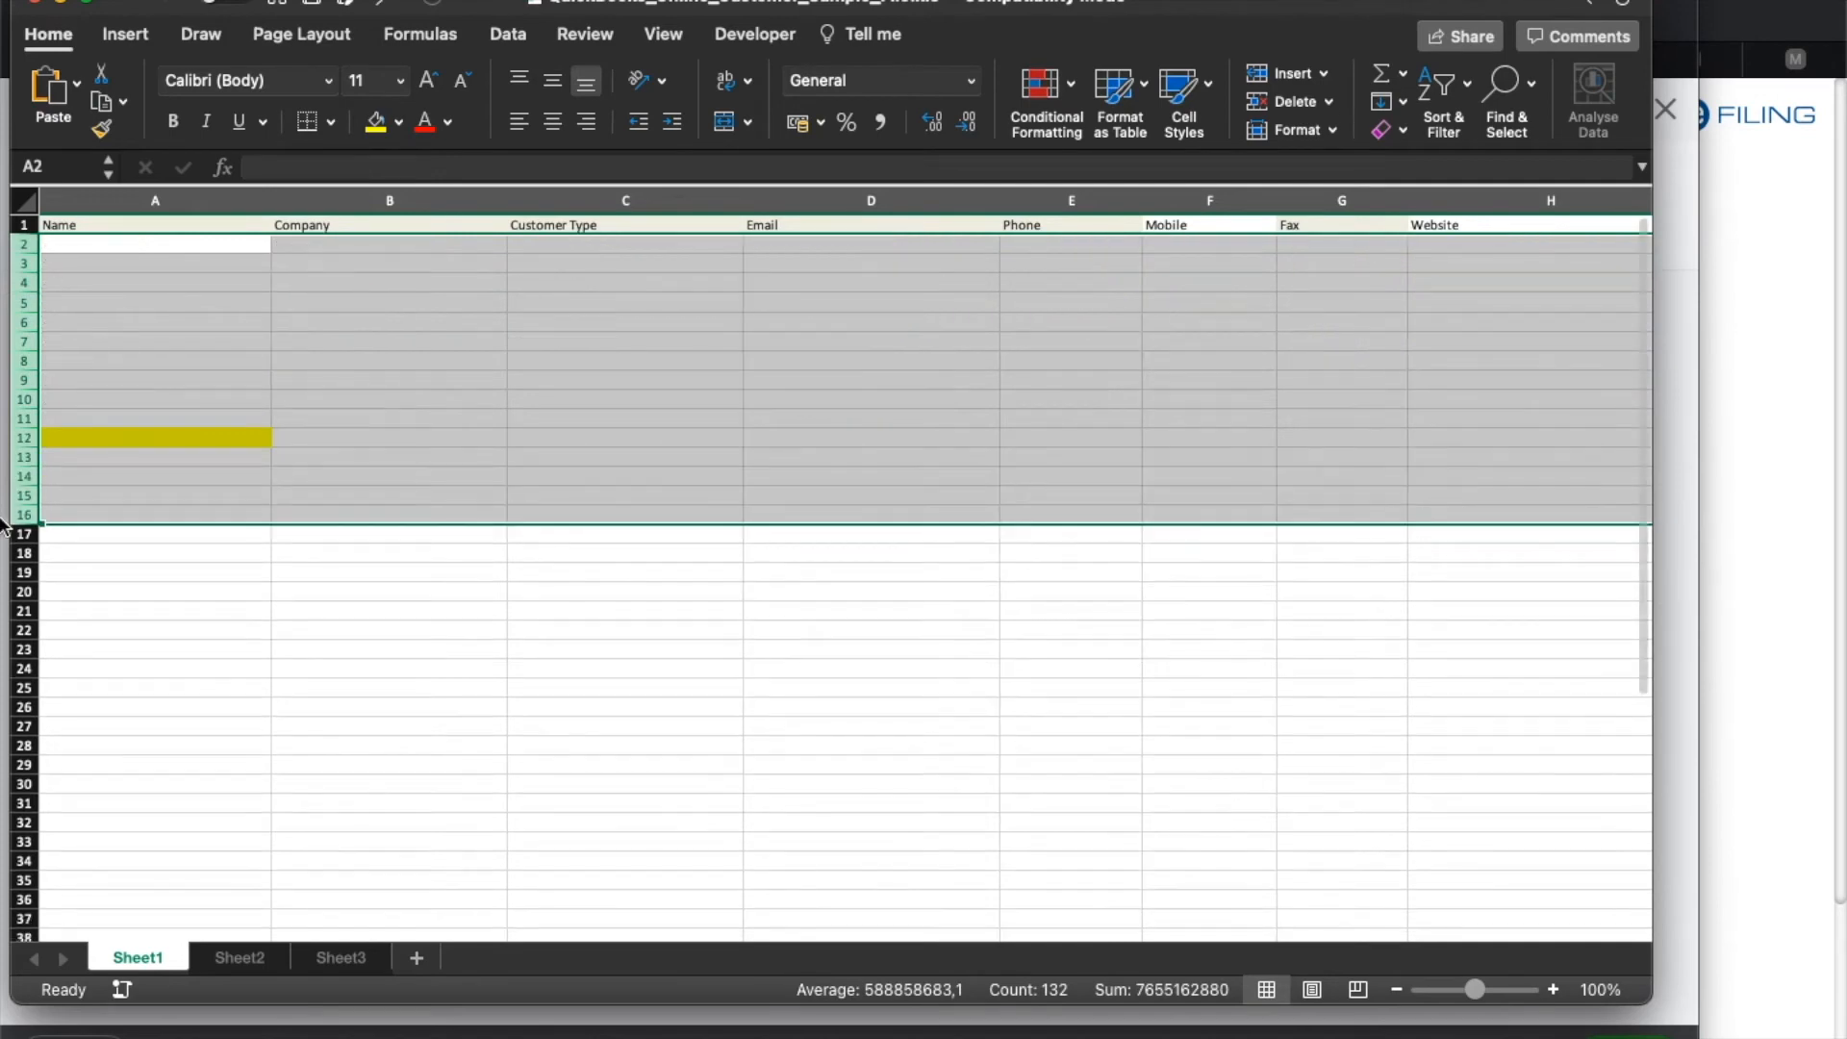
pyautogui.click(163, 314)
pyautogui.hscroll(10, 163, 315)
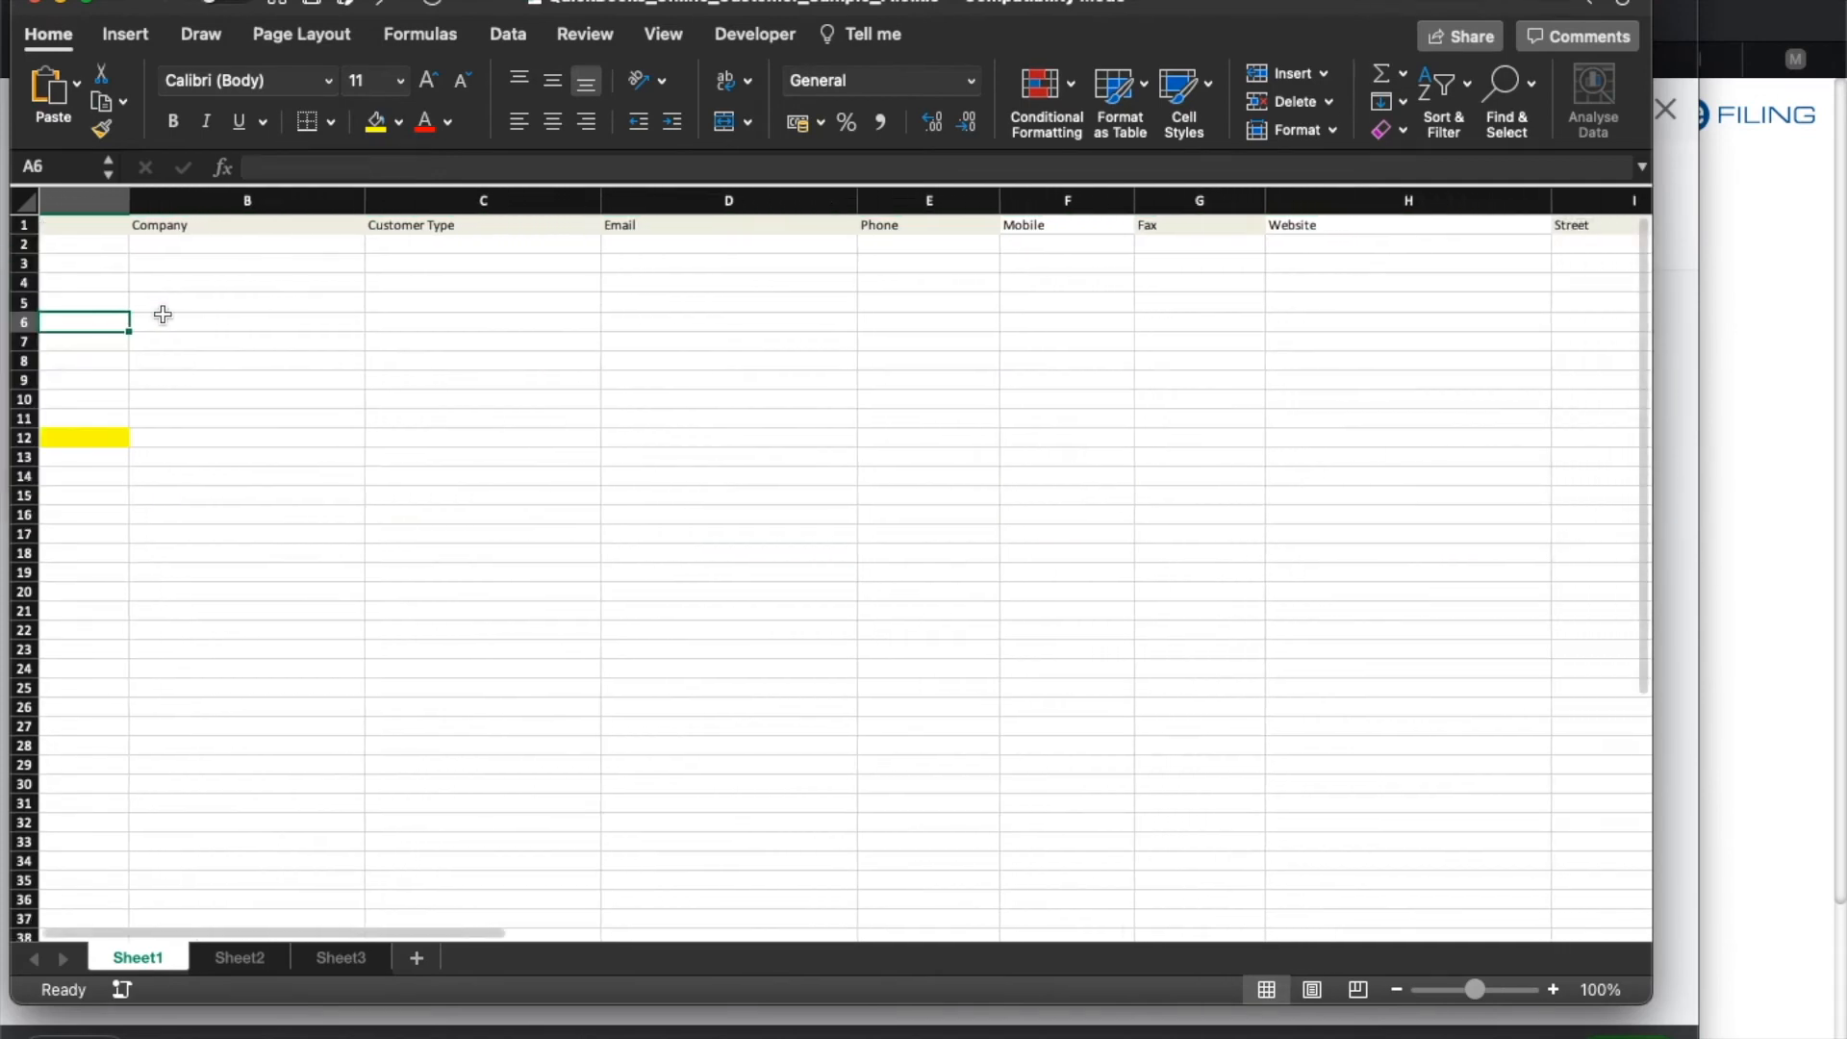
pyautogui.hscroll(-4, 163, 300)
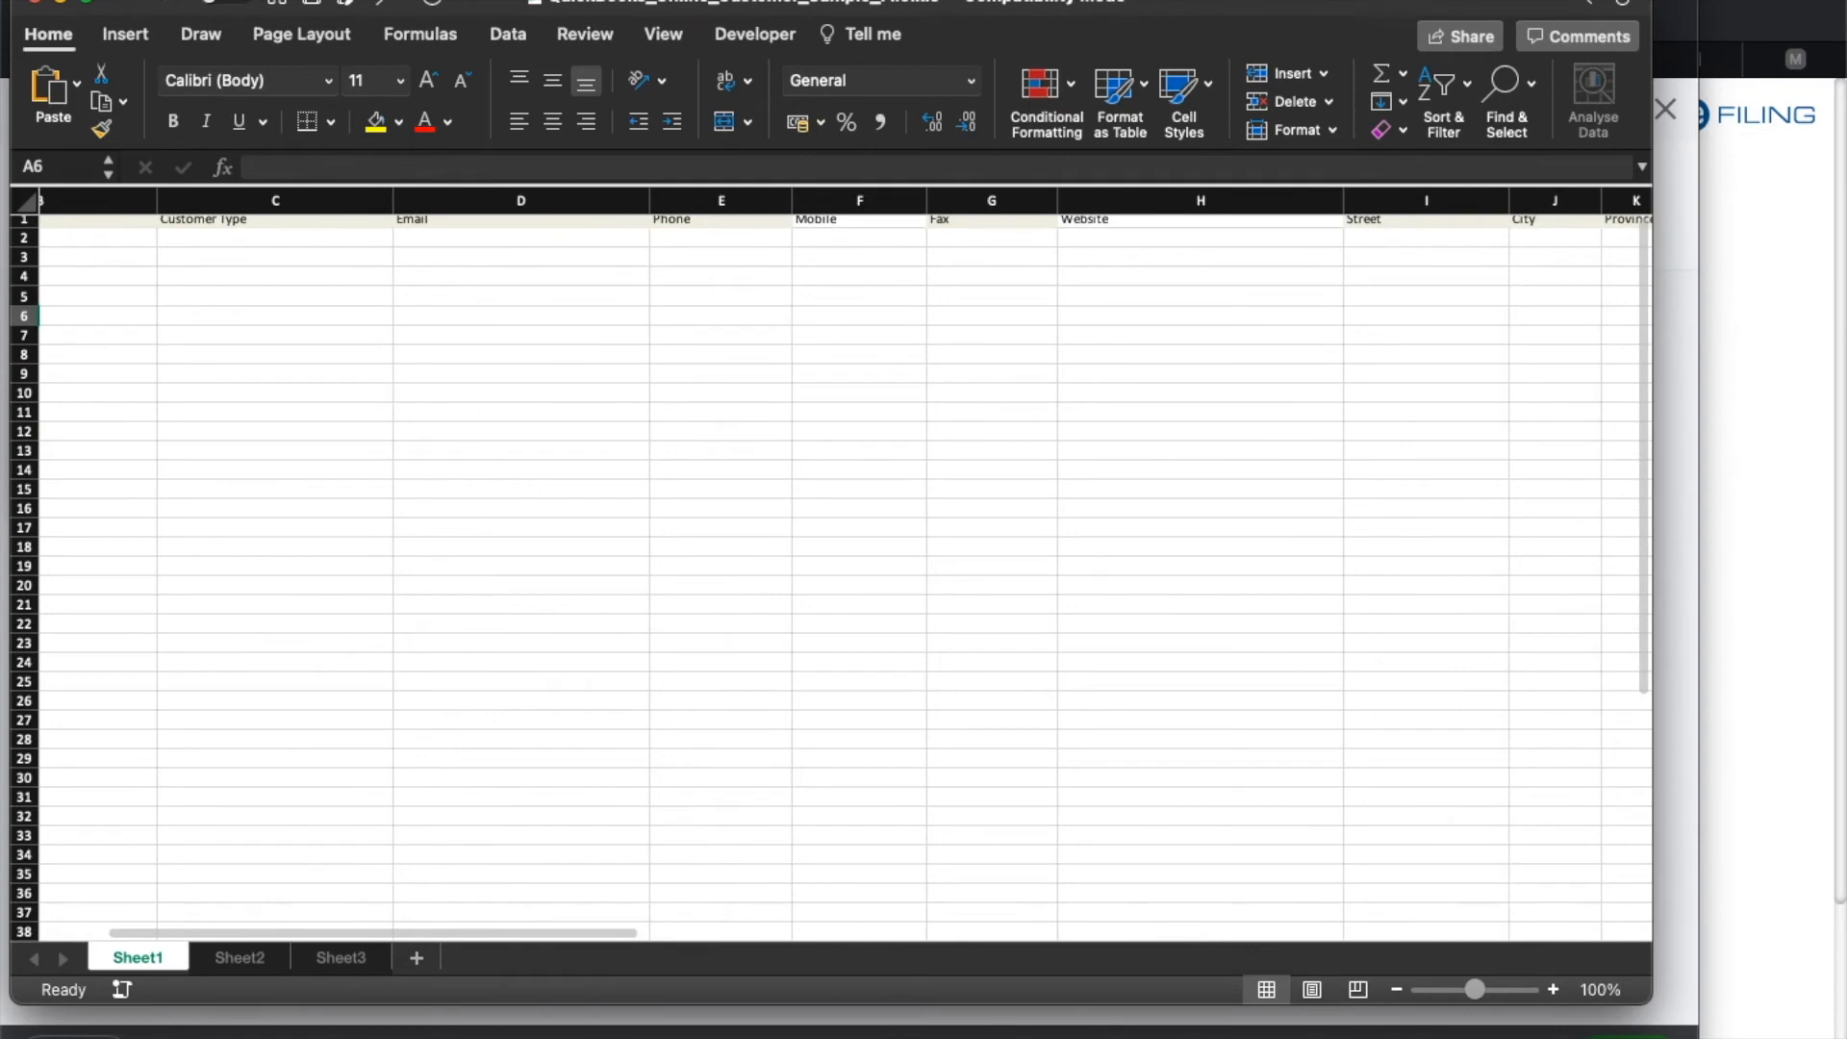
pyautogui.click(35, 6)
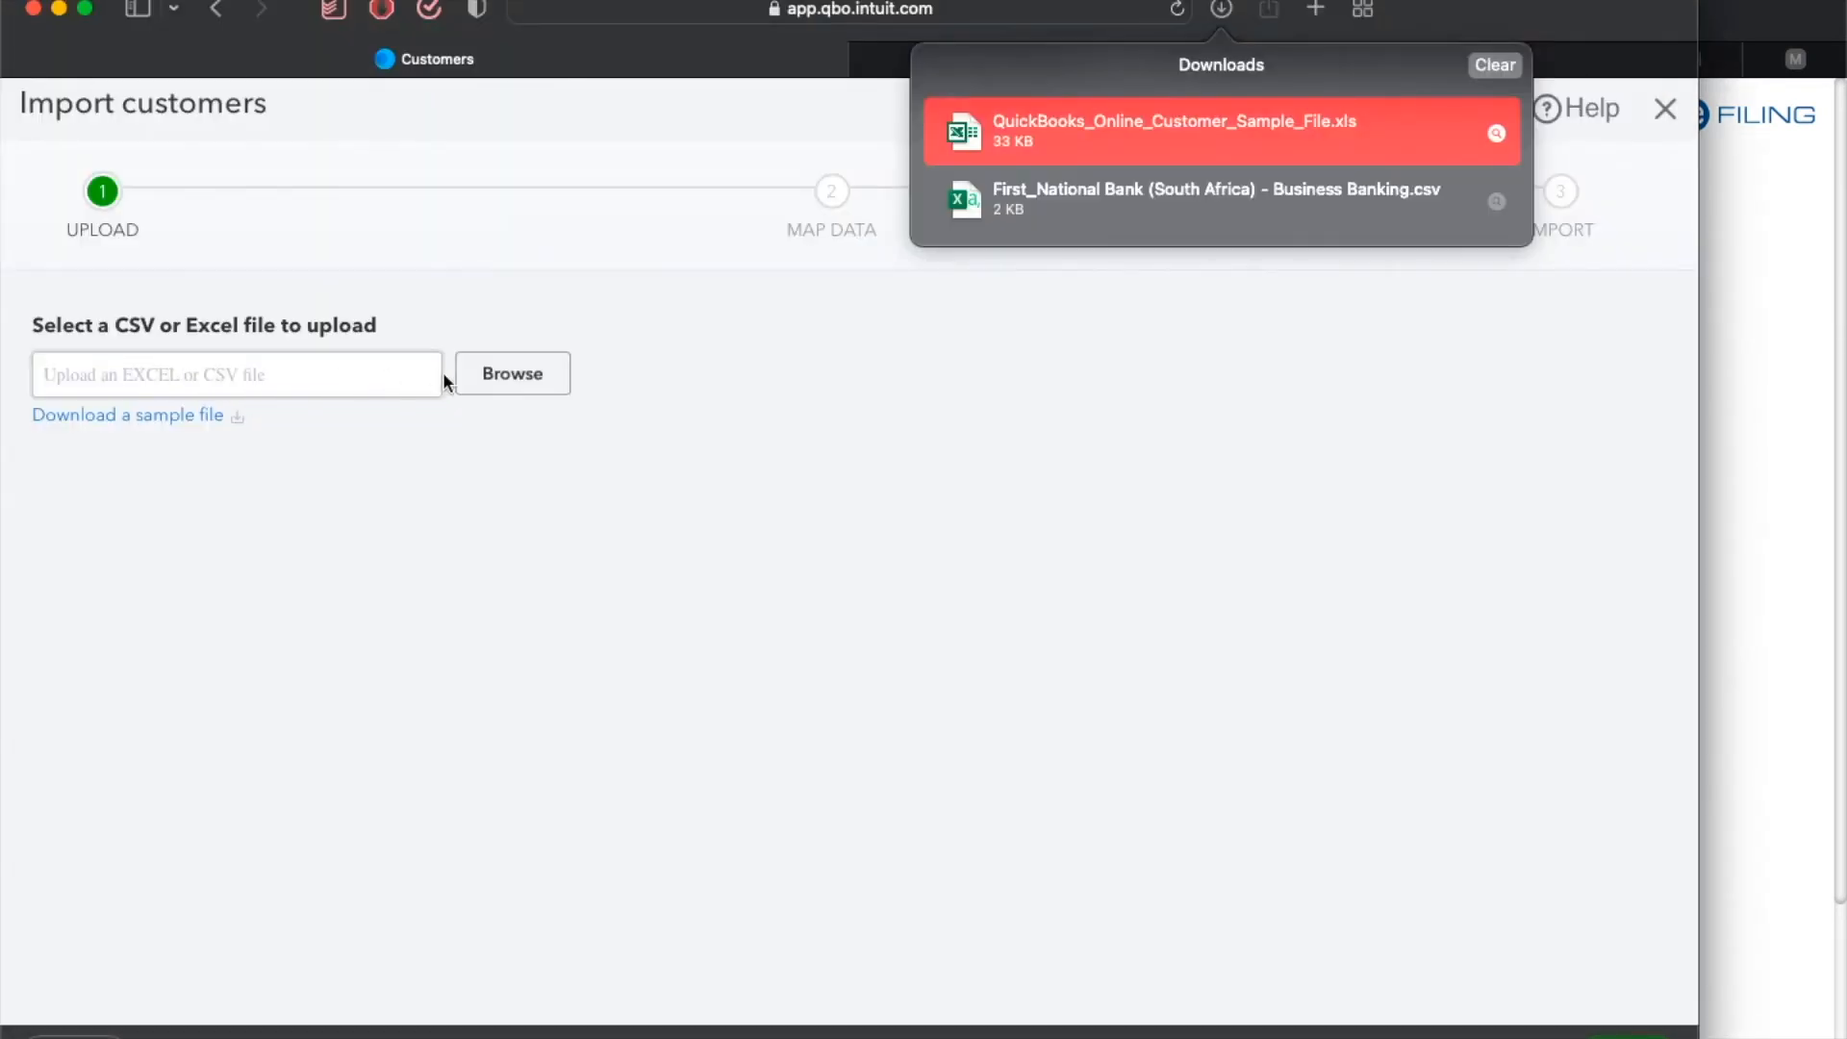
# Leave the import and browse the Customers and Marketing pages under Customers & leads.
pyautogui.click(1041, 417)
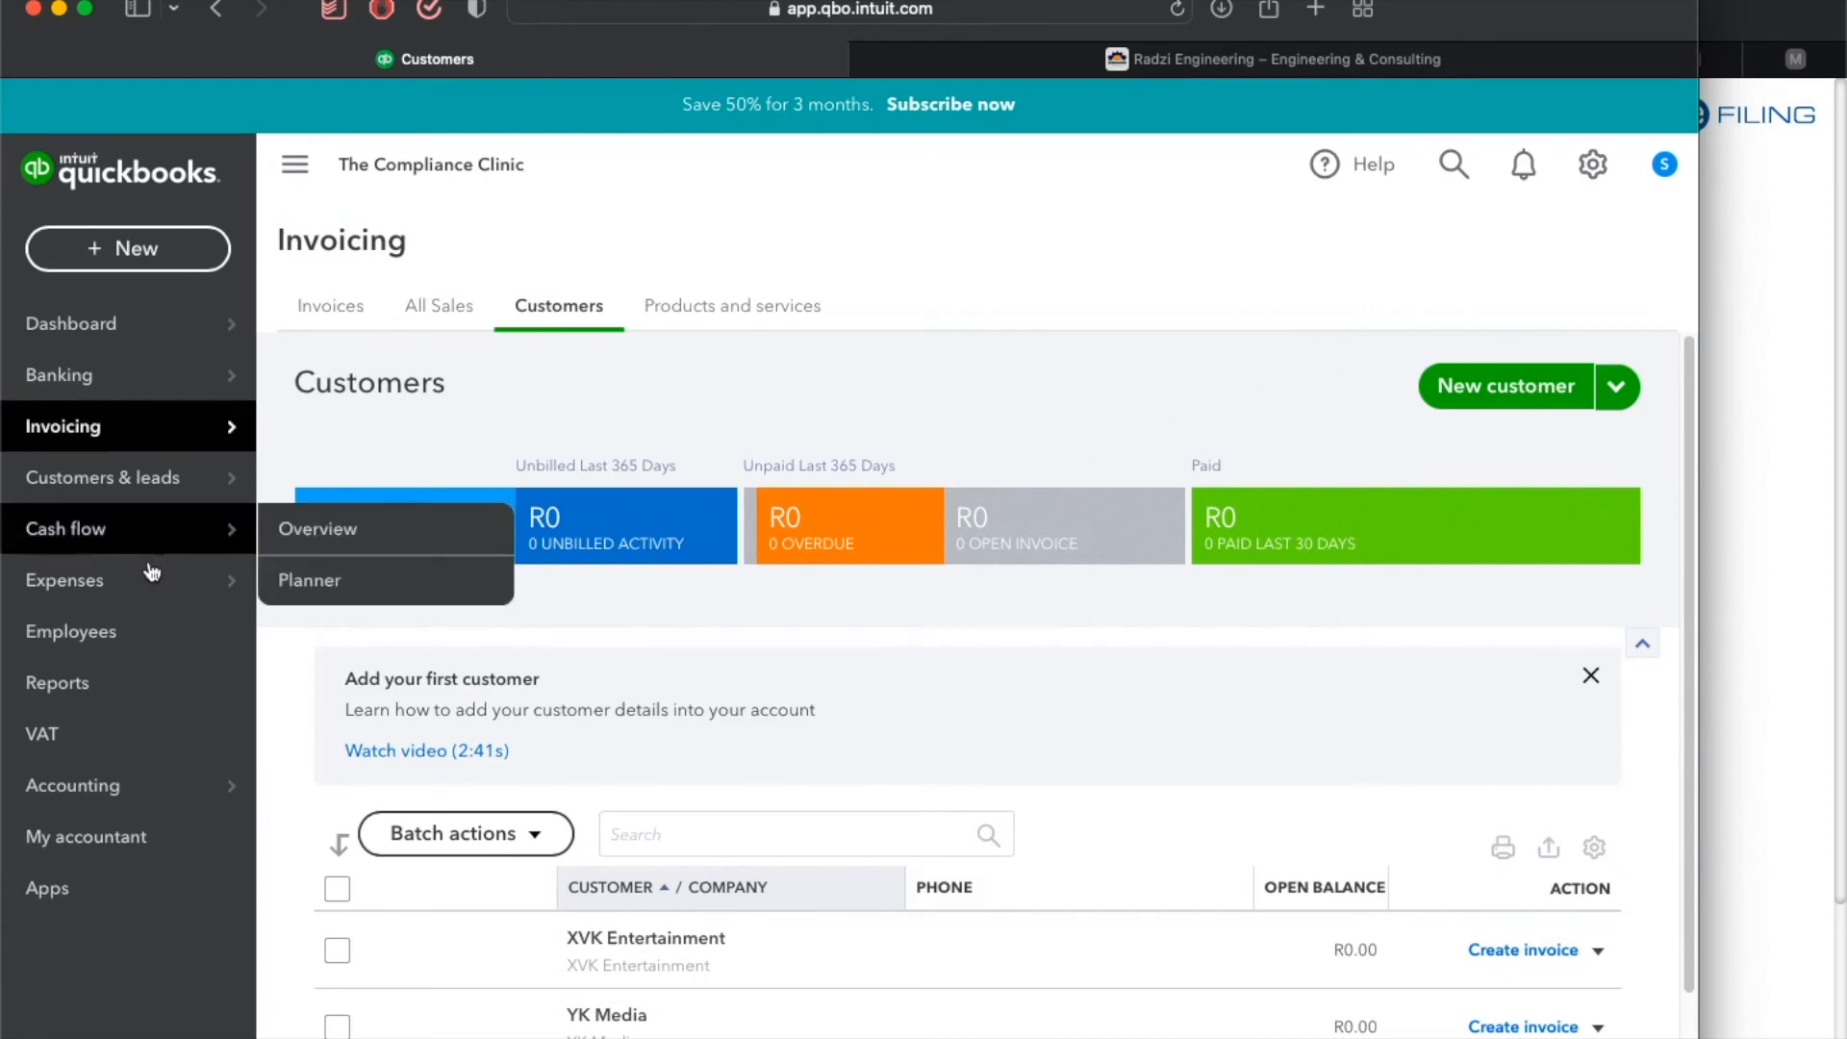
pyautogui.moveTo(186, 491)
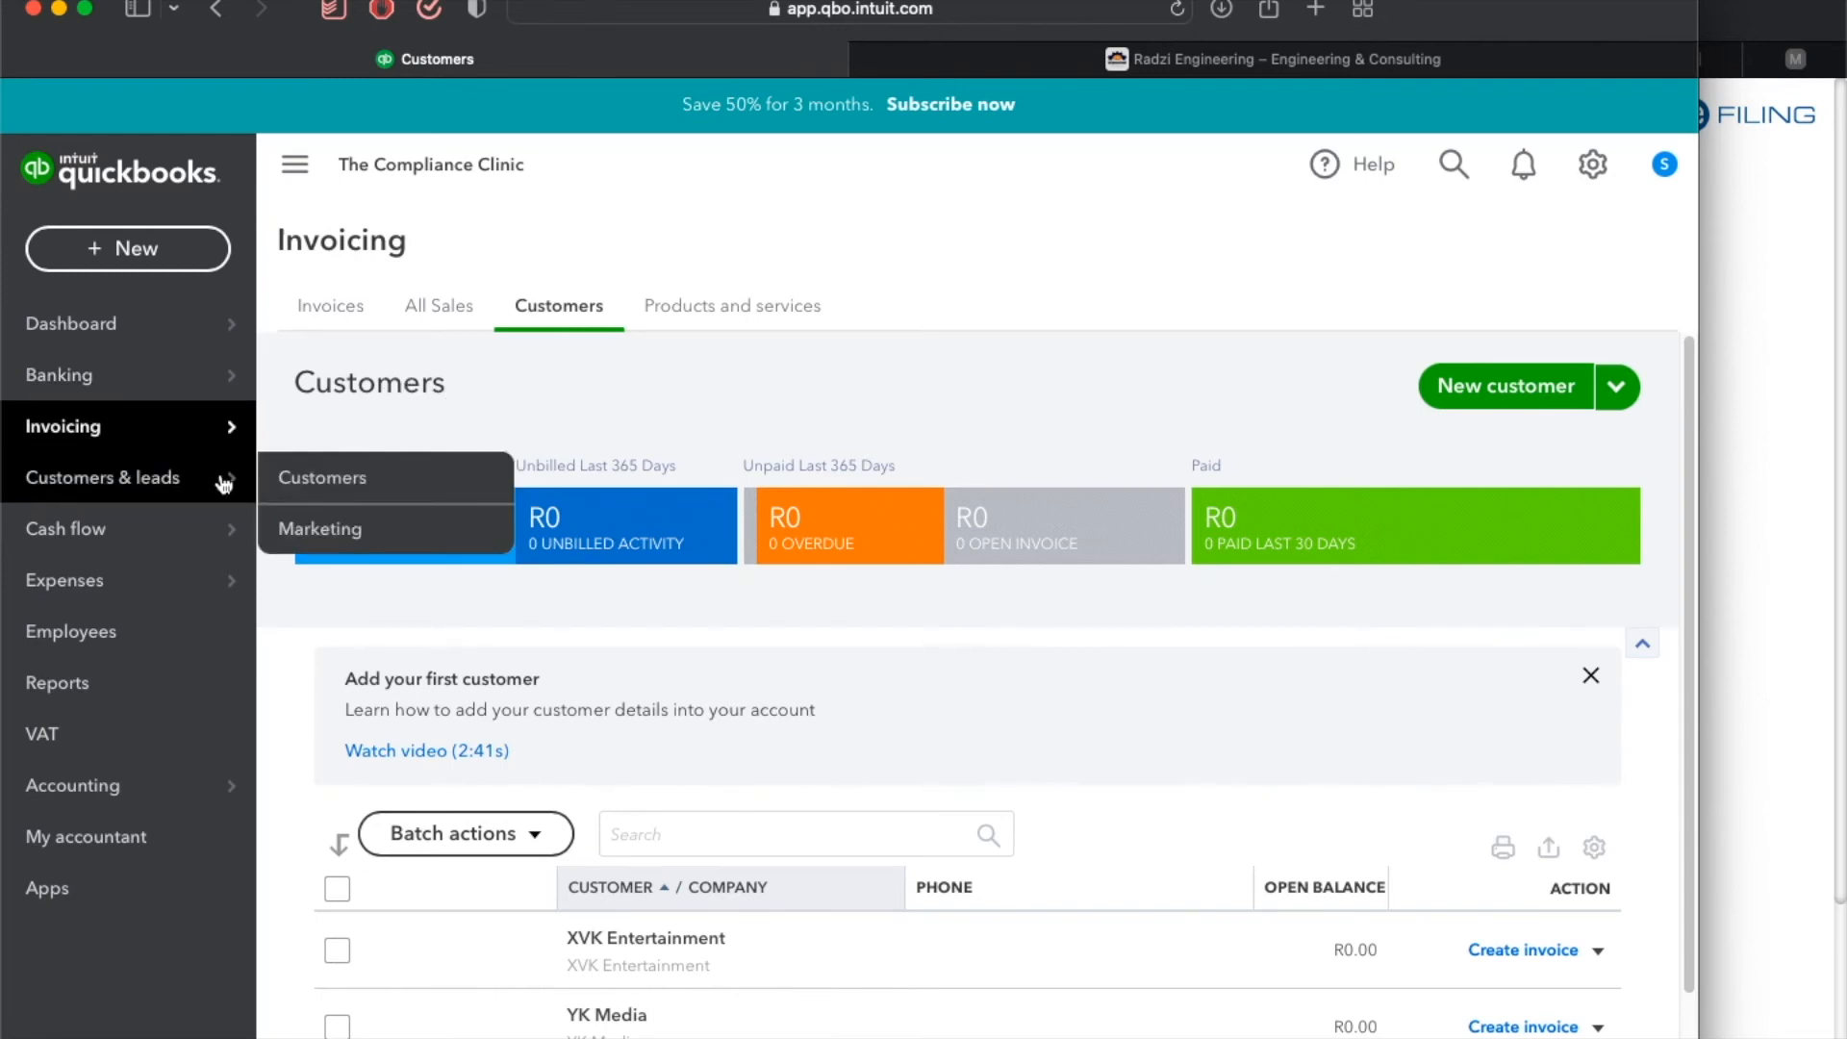
pyautogui.click(330, 483)
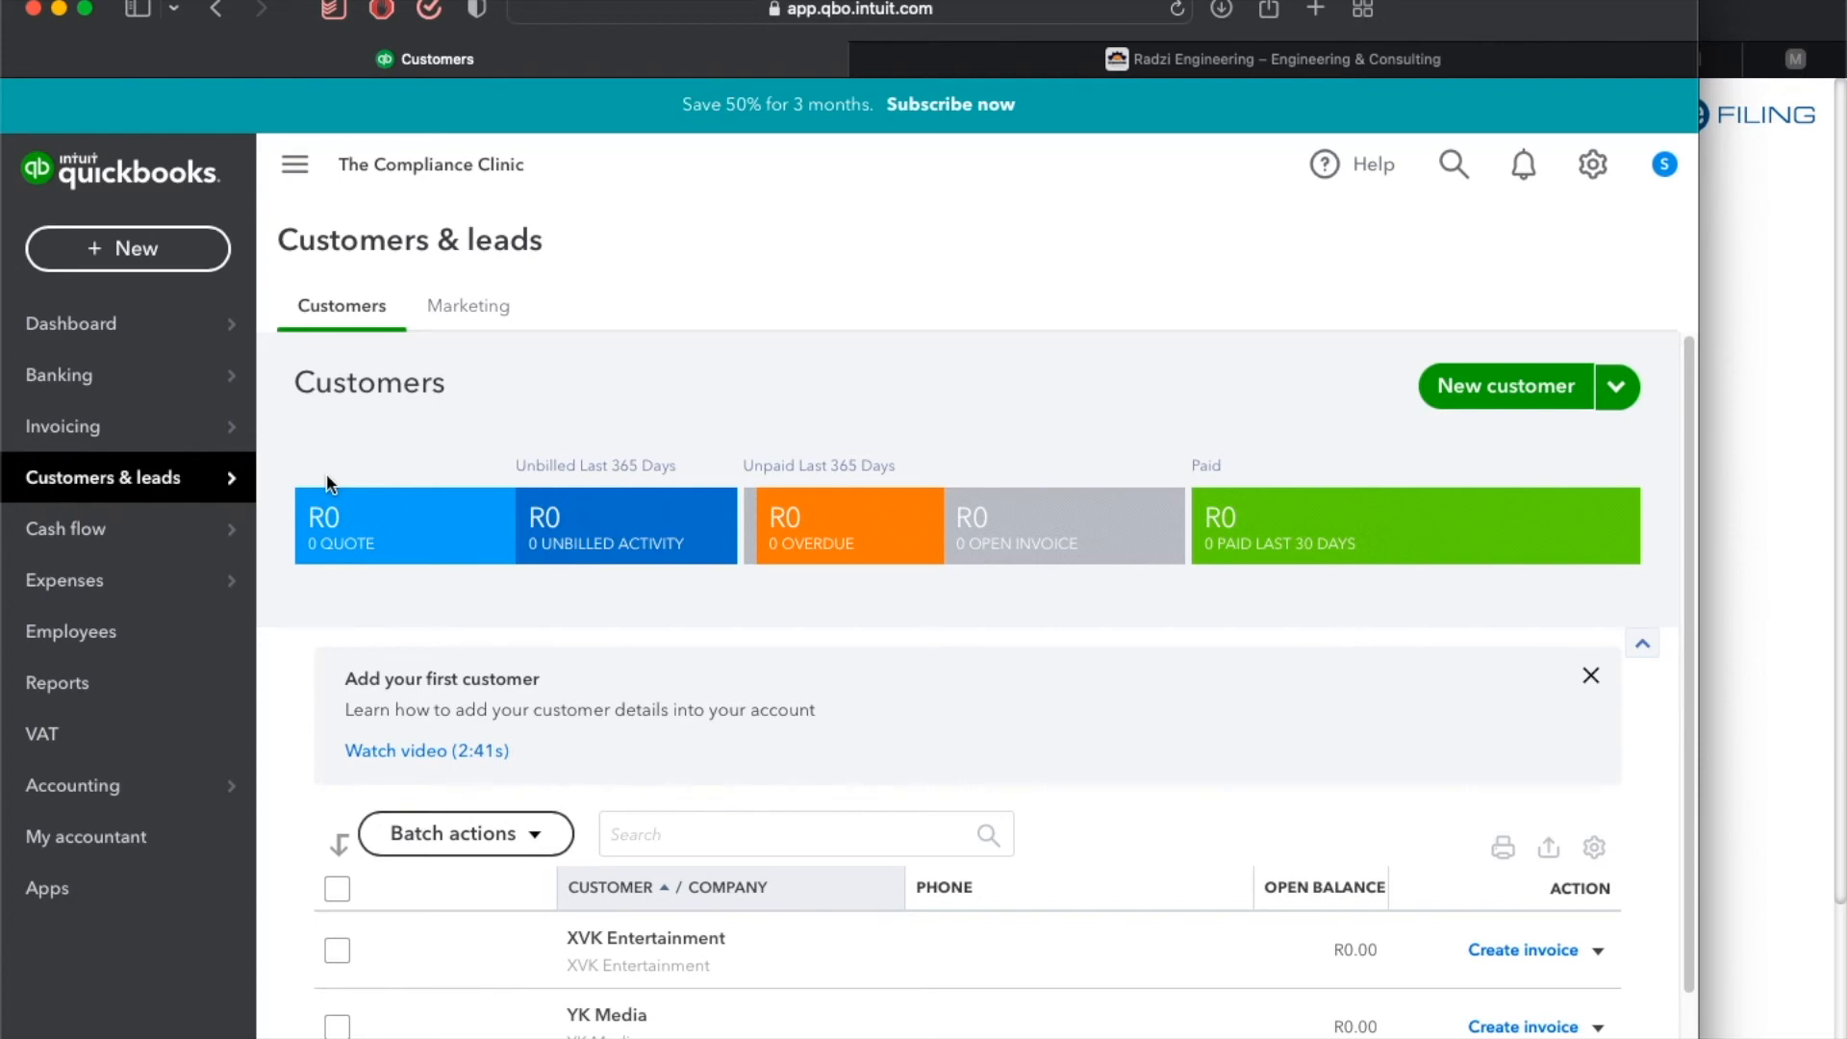
pyautogui.moveTo(130, 485)
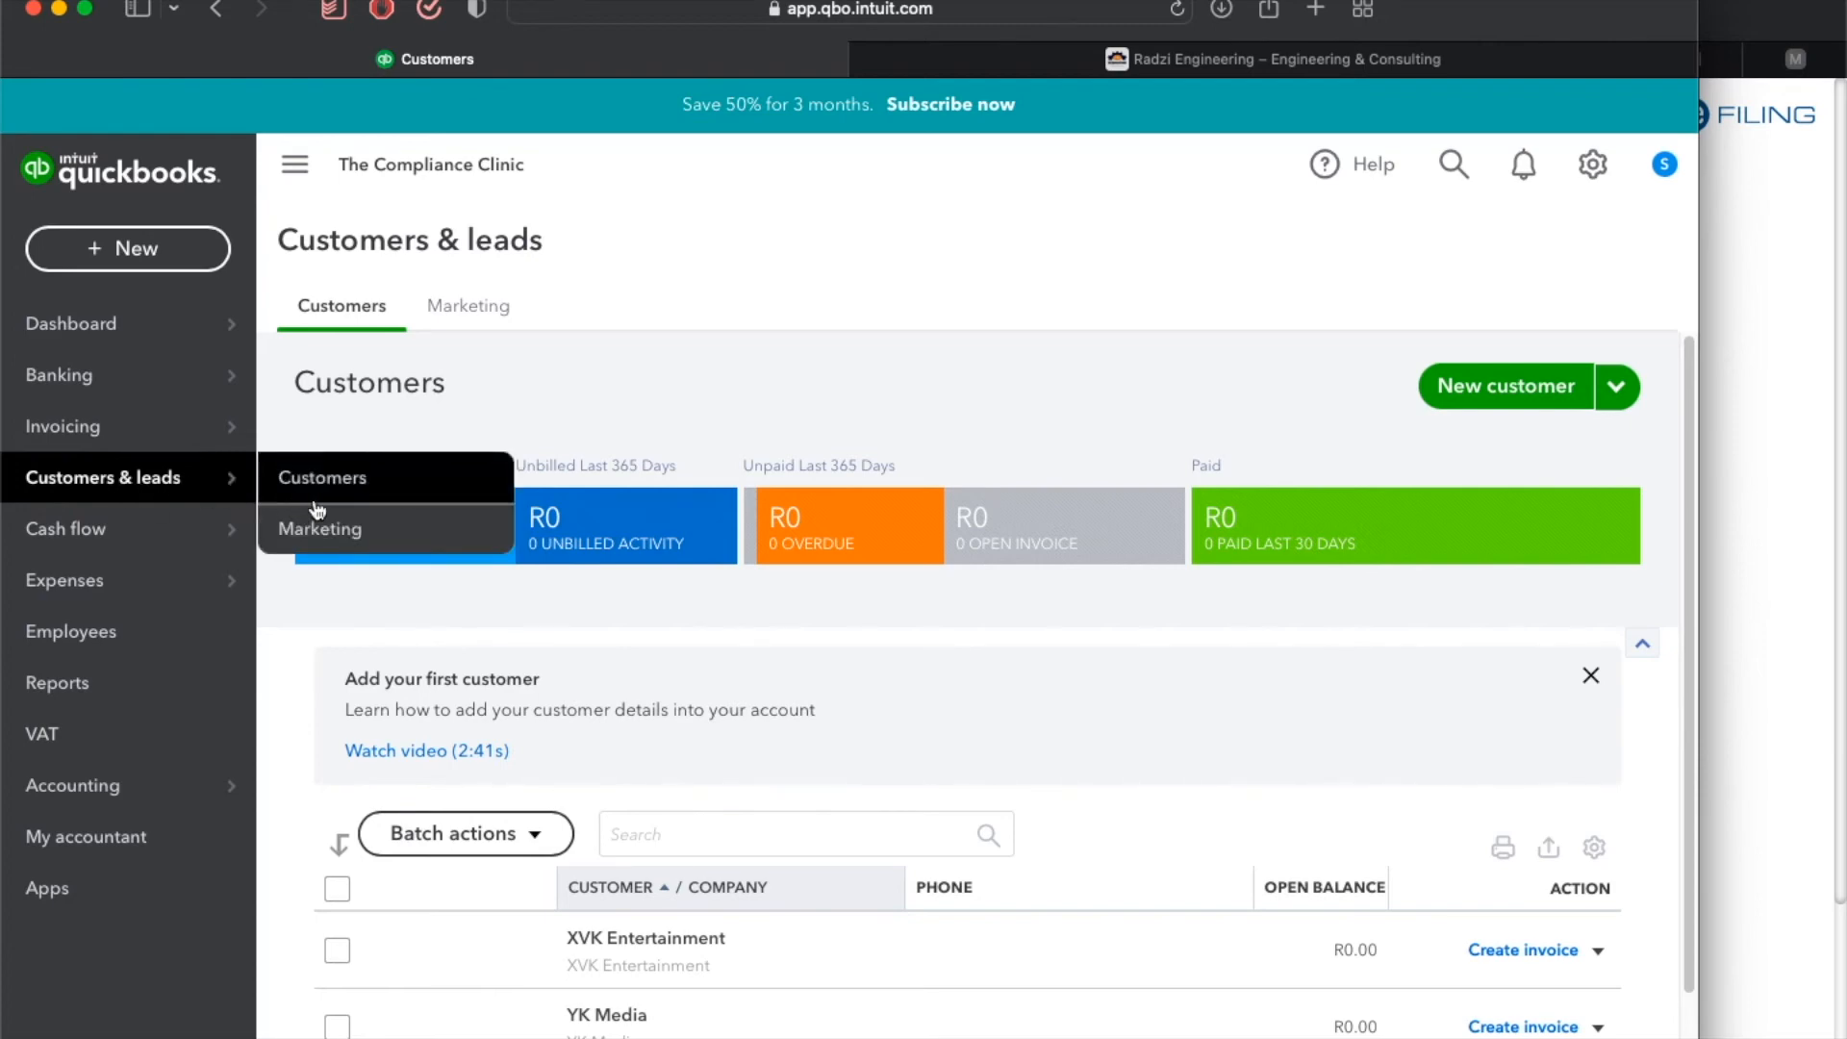
pyautogui.moveTo(203, 481)
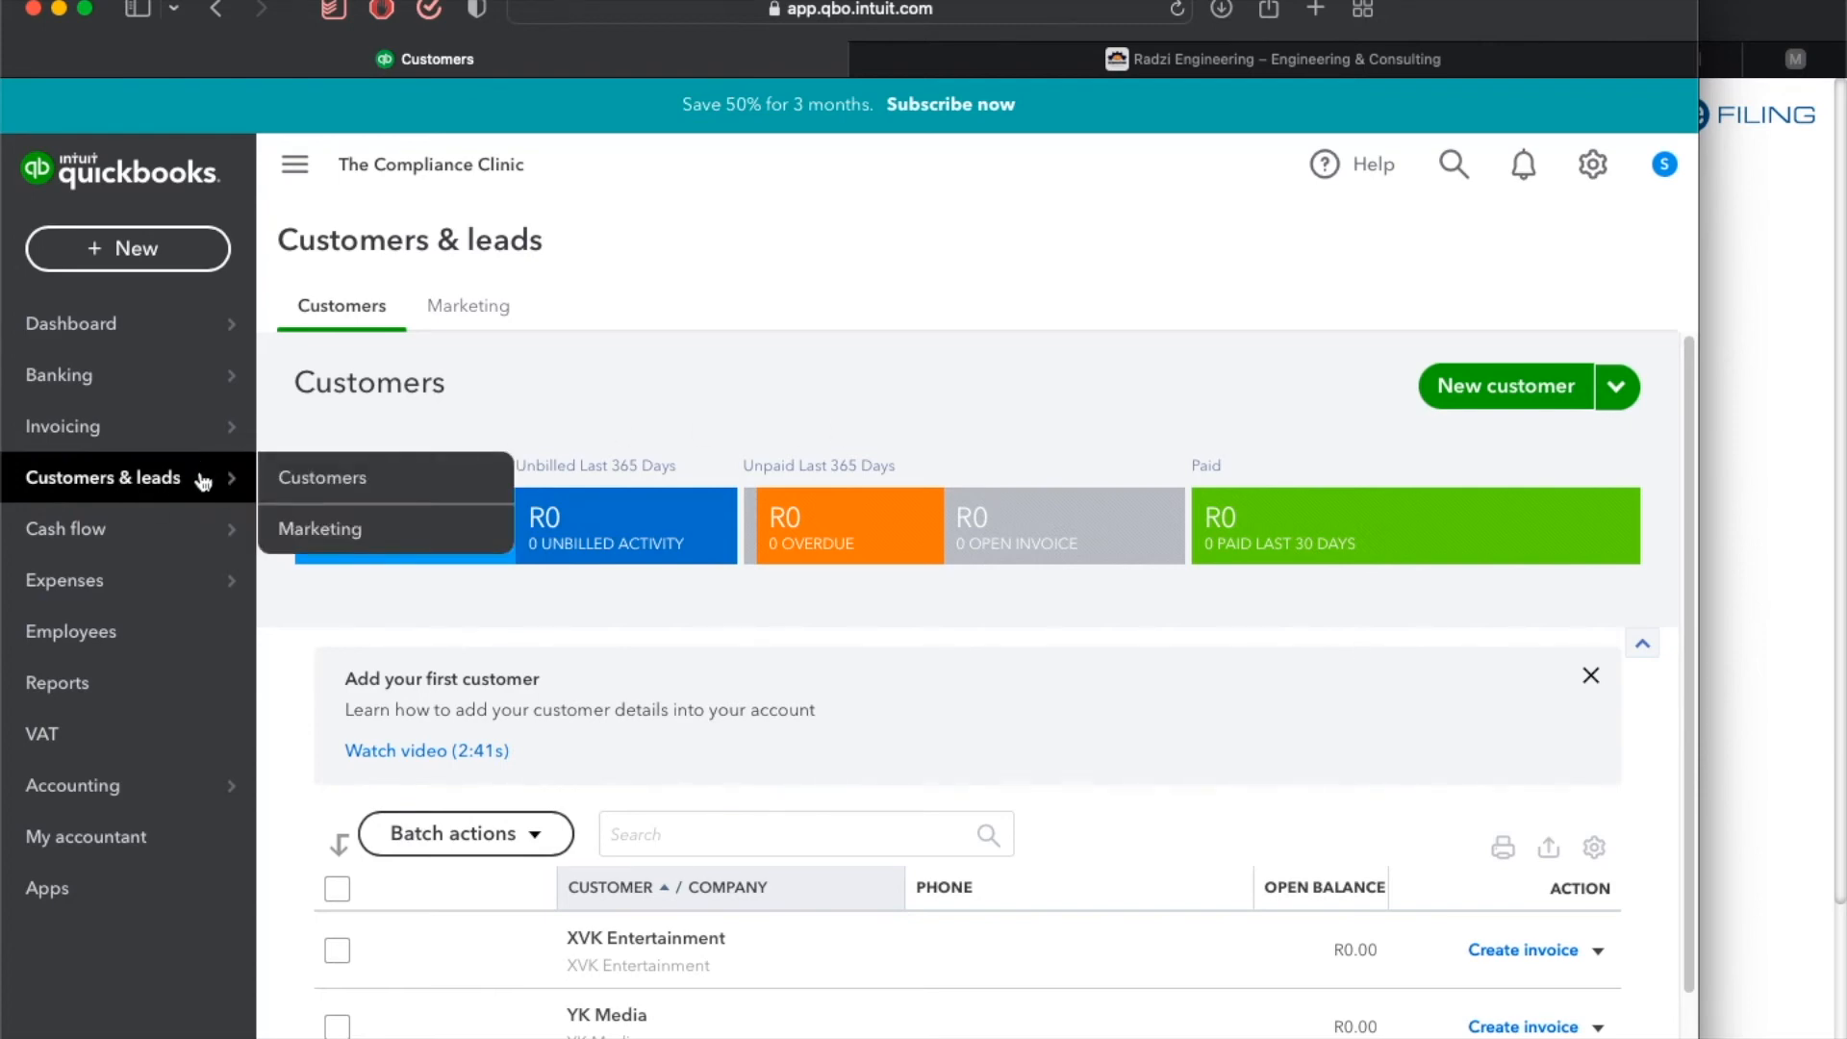
pyautogui.click(348, 530)
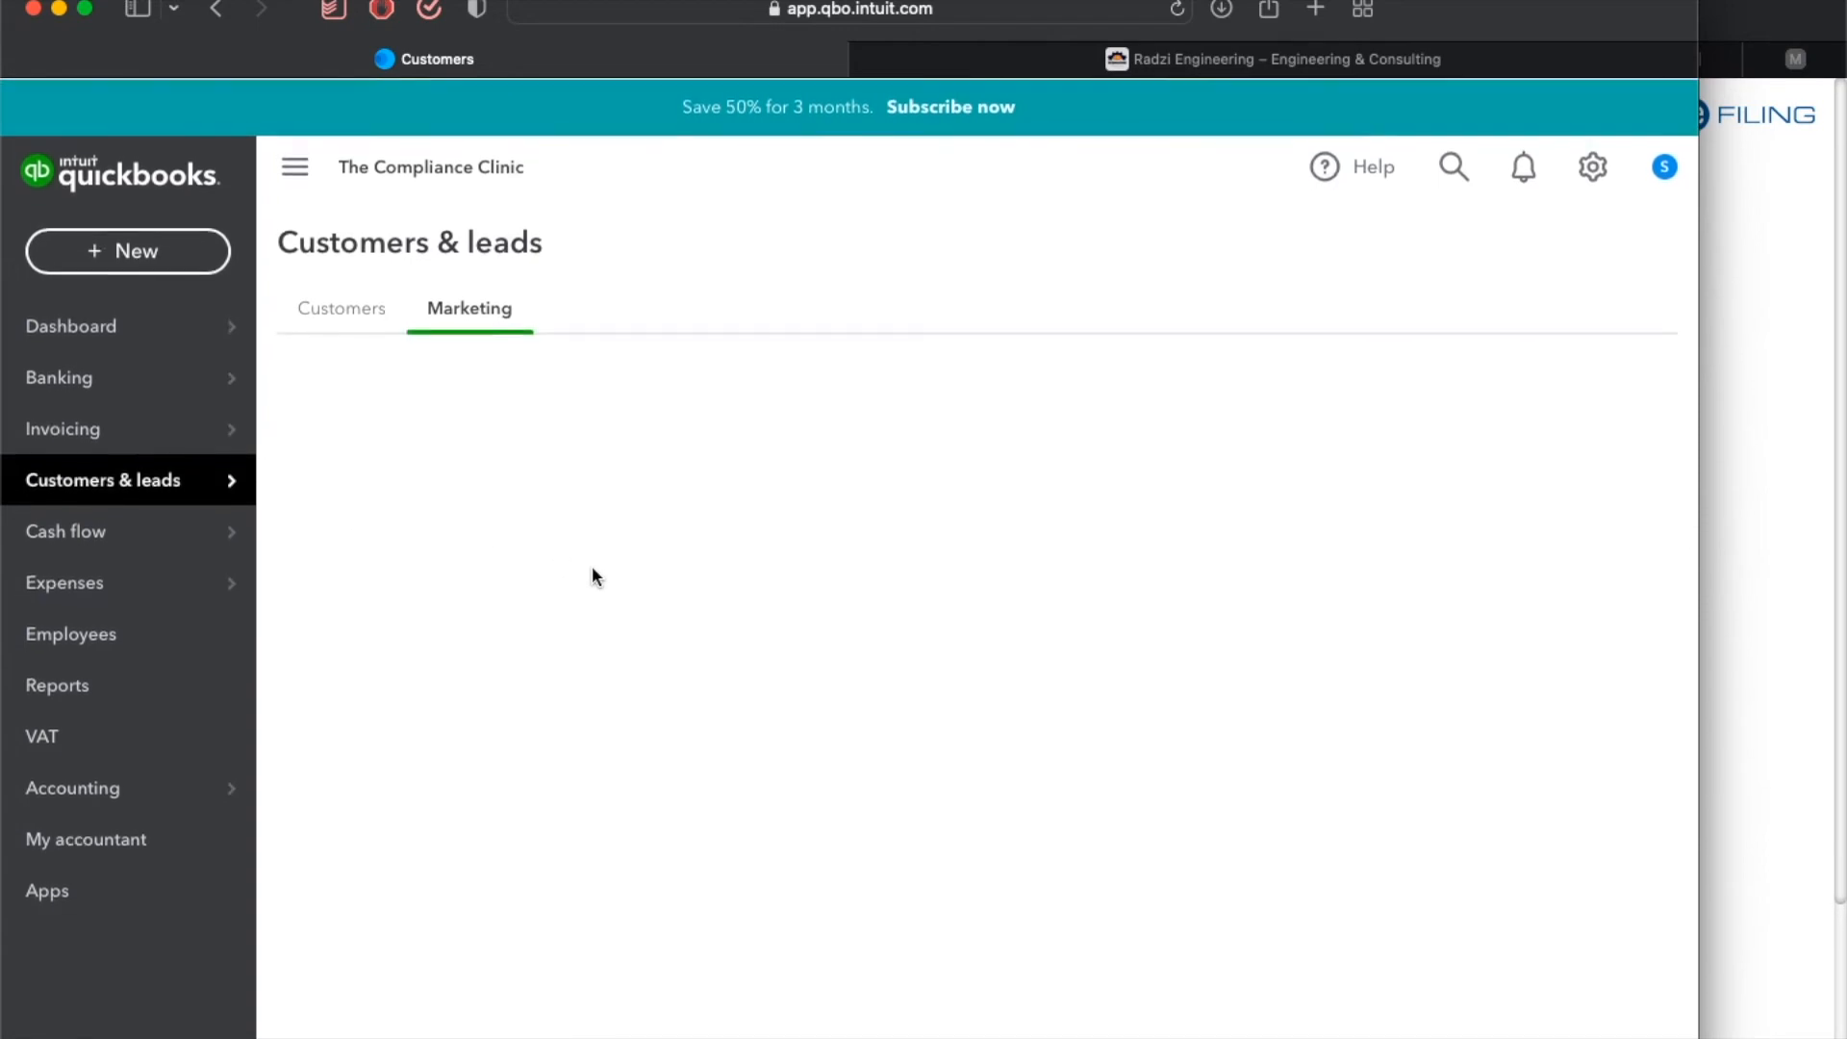
pyautogui.moveTo(235, 478)
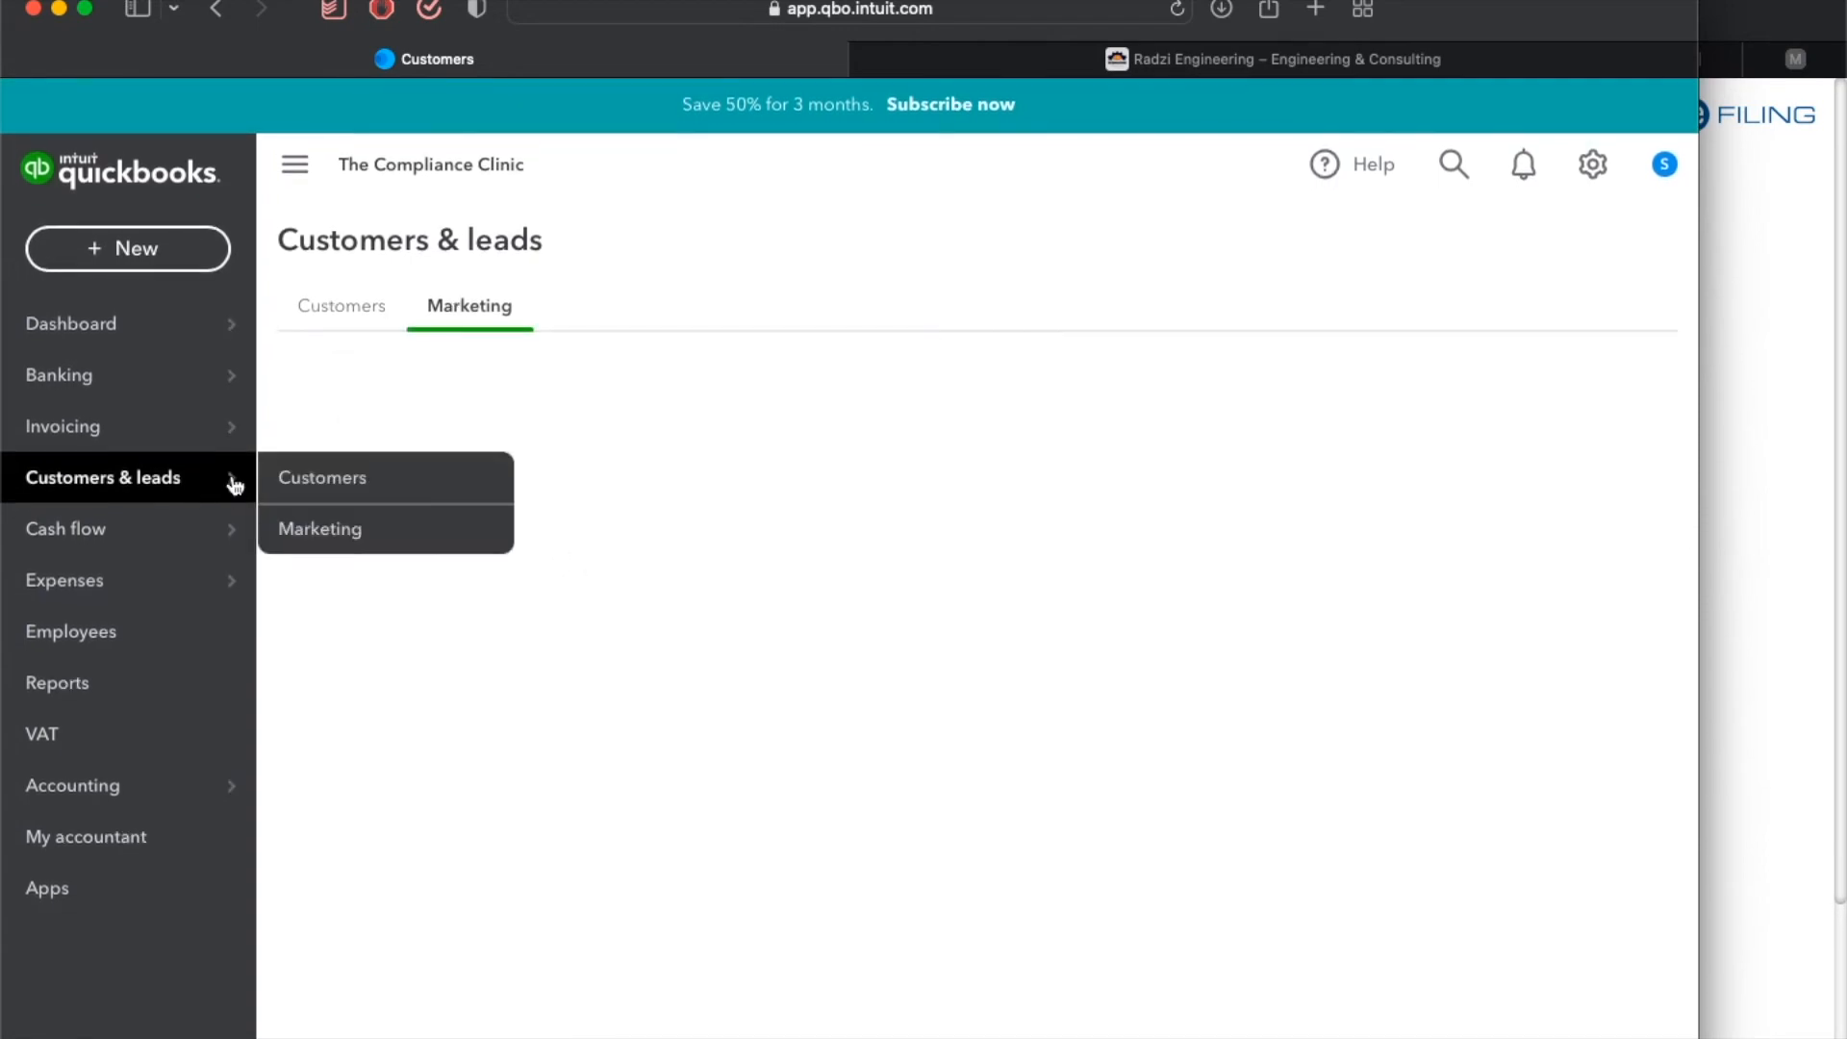
pyautogui.click(353, 537)
pyautogui.click(1176, 10)
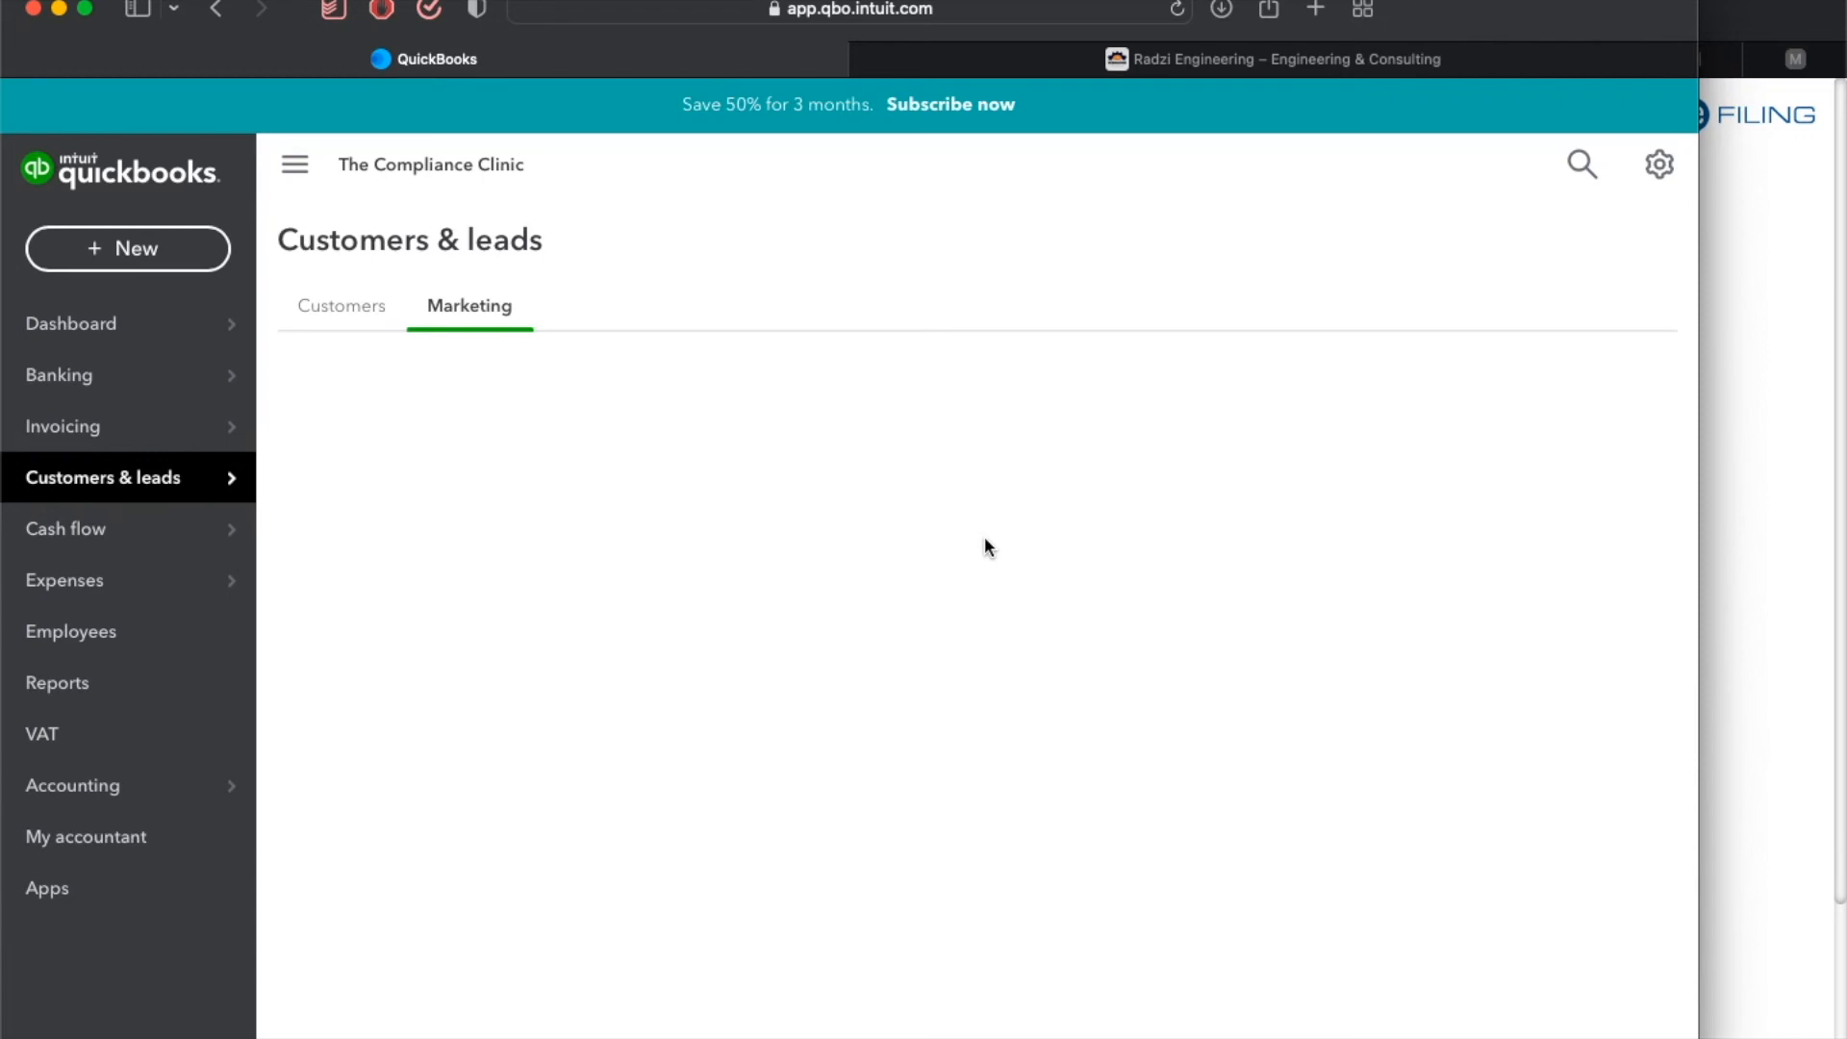
pyautogui.click(348, 306)
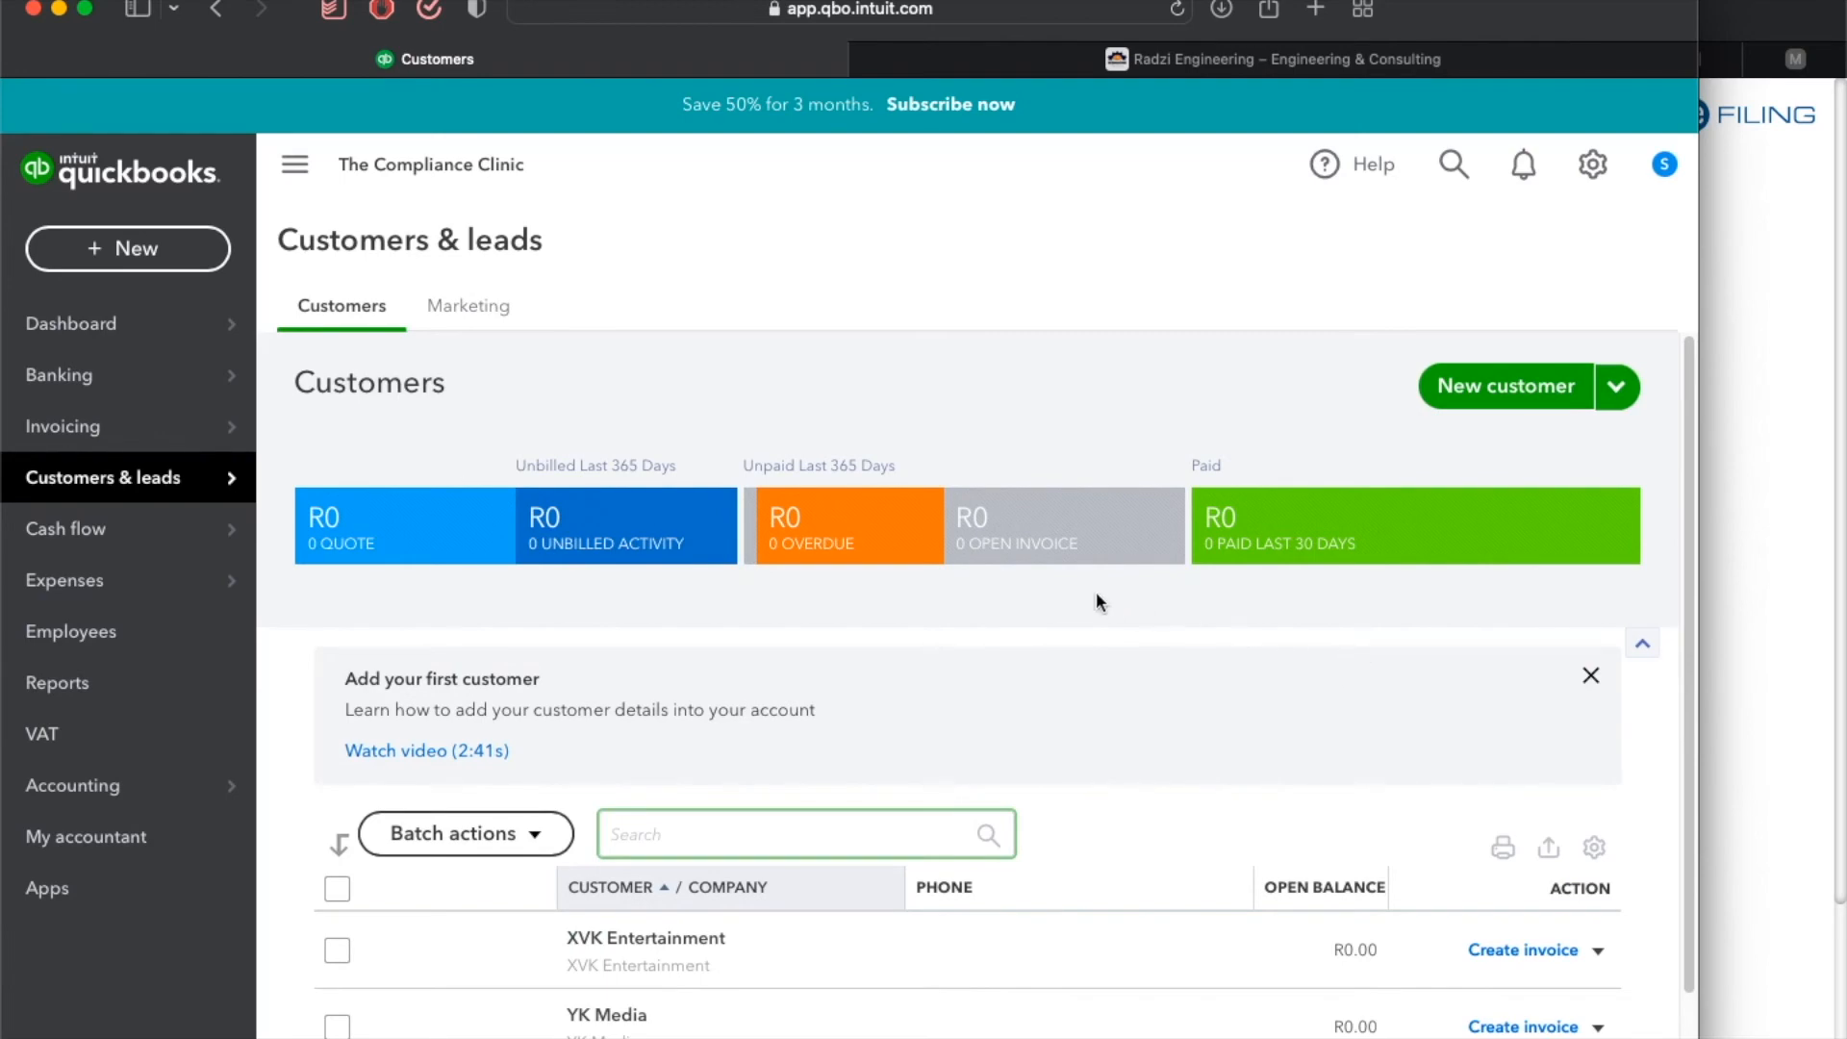
pyautogui.scroll(-3, 887, 660)
pyautogui.scroll(3, 887, 660)
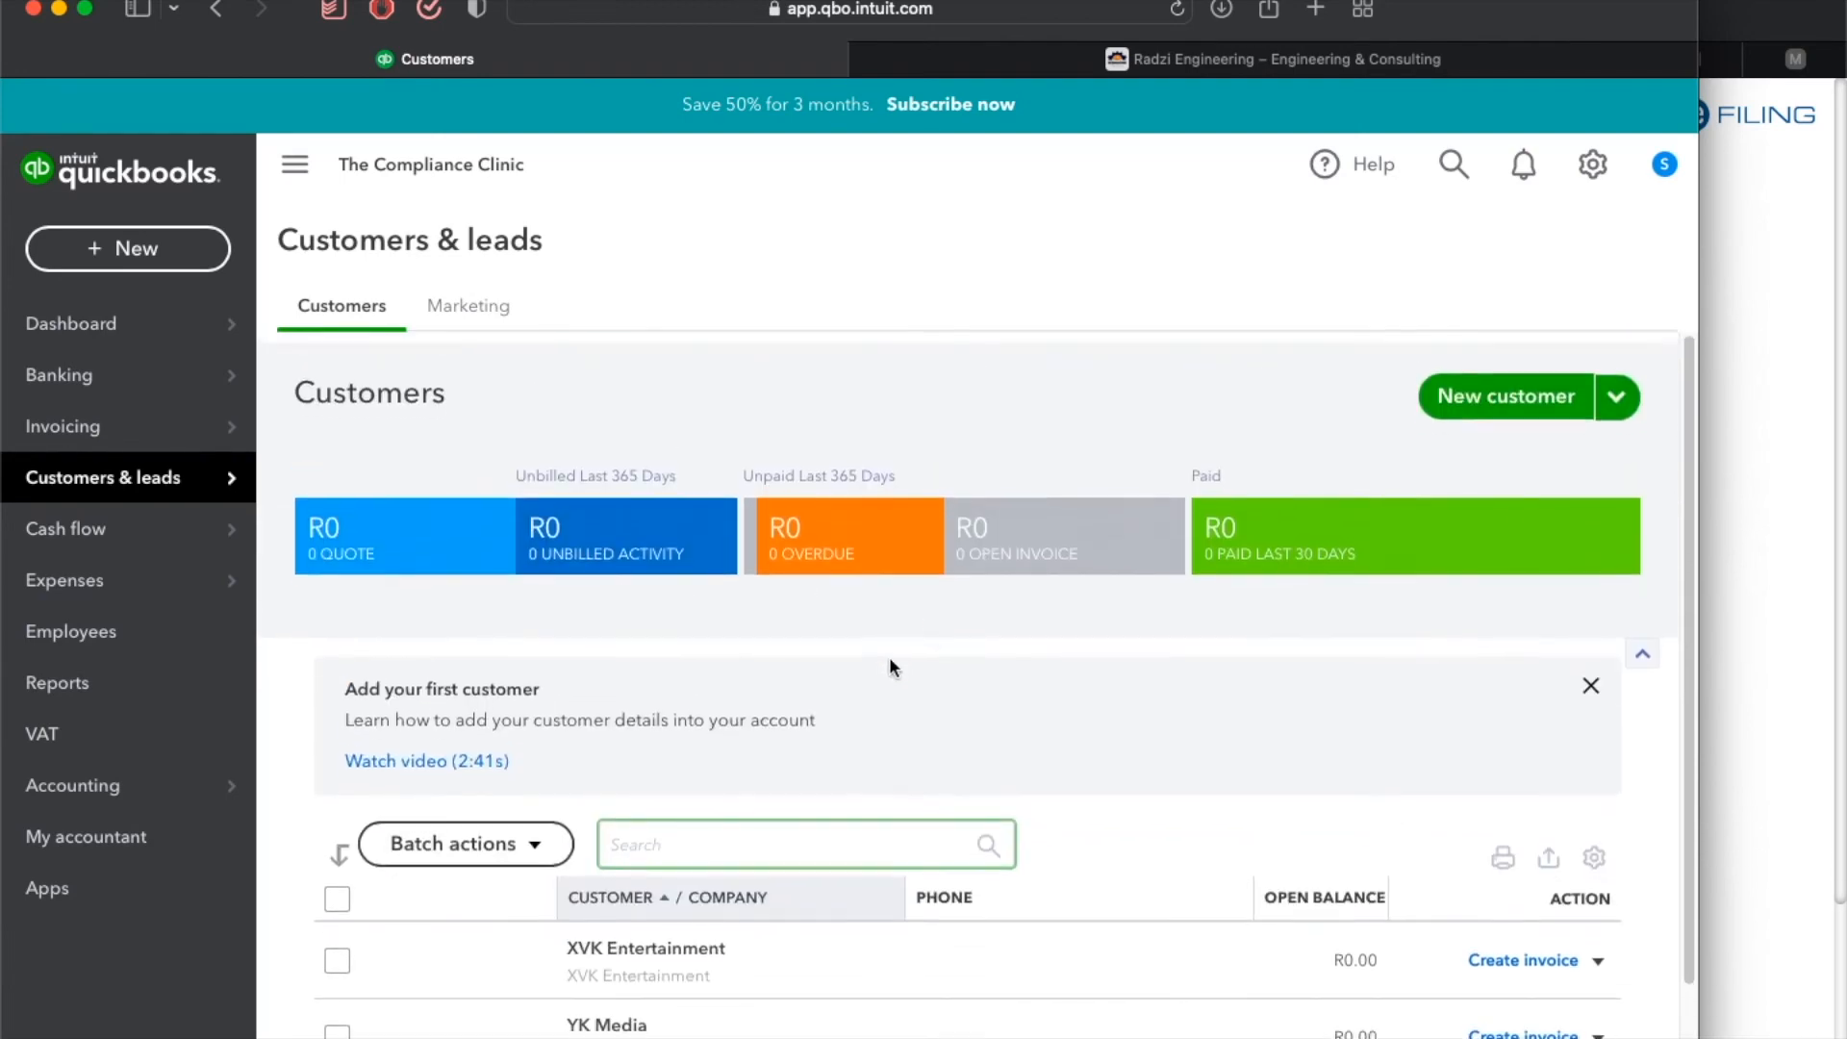
pyautogui.click(1505, 393)
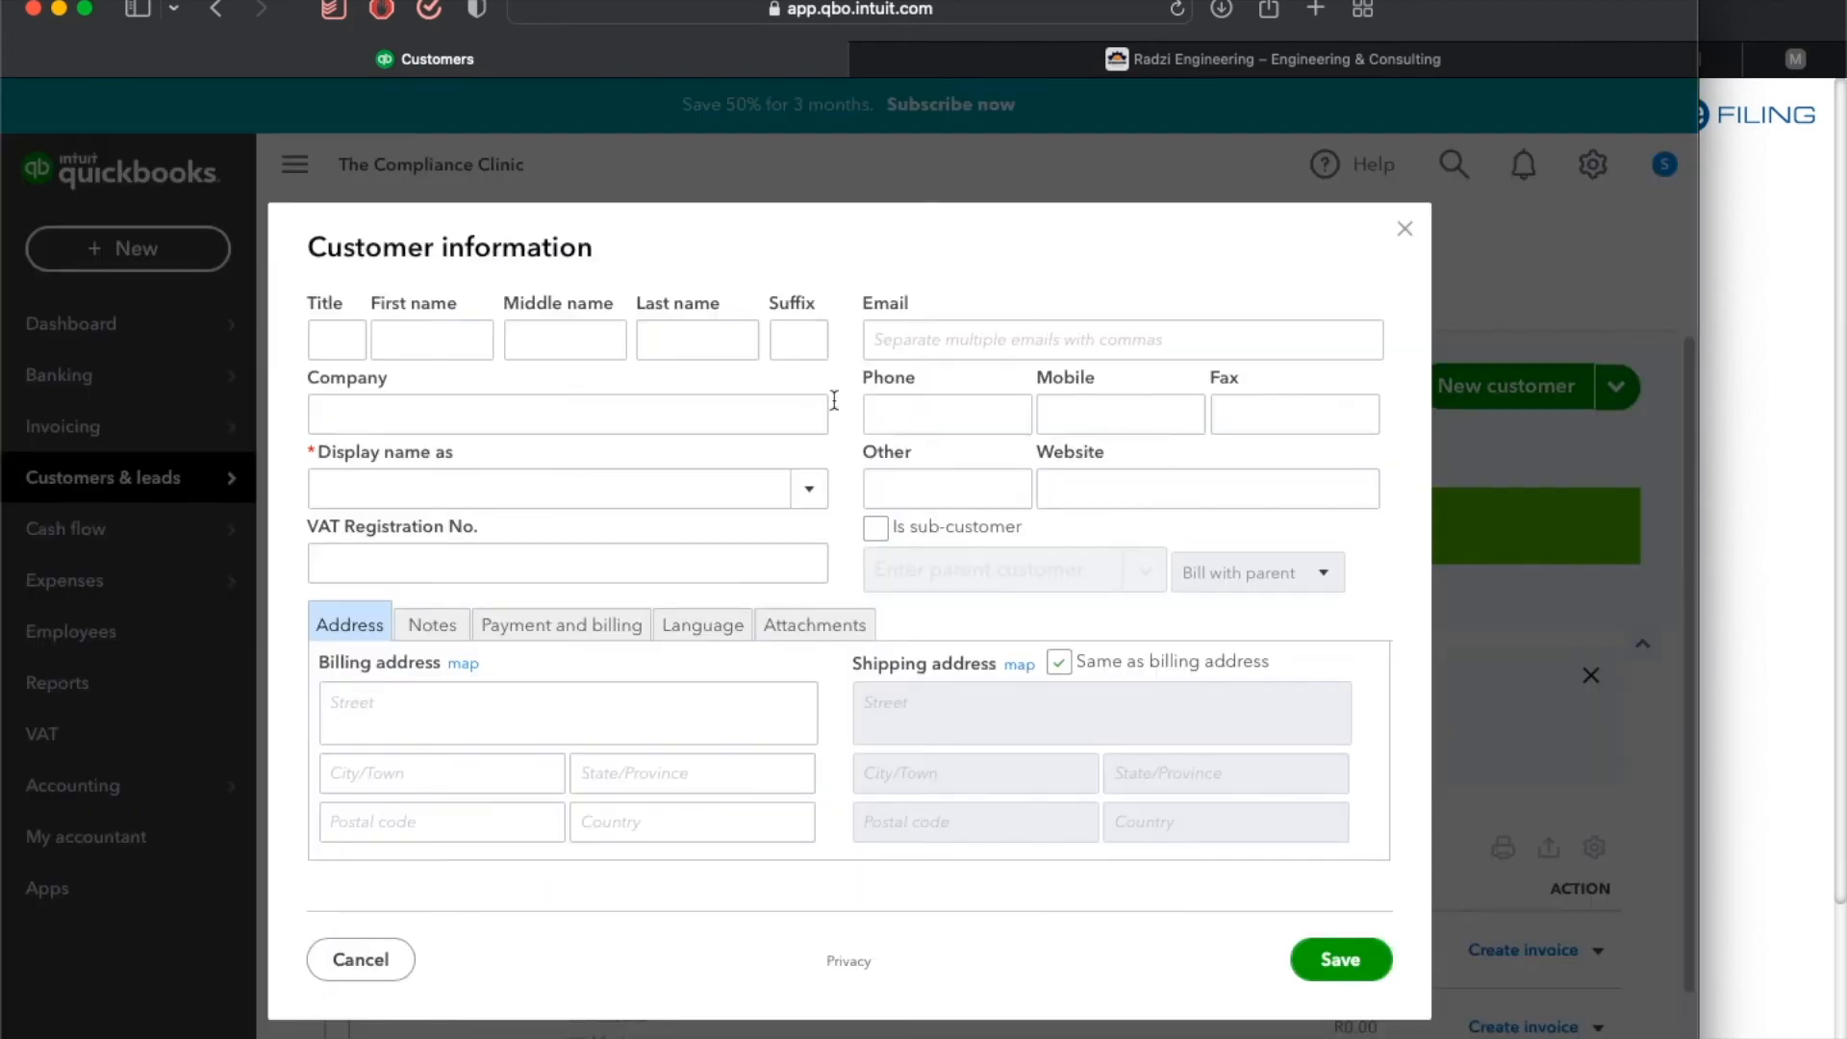
pyautogui.click(324, 337)
pyautogui.write('Mr')
pyautogui.press('Tab')
pyautogui.write('N')
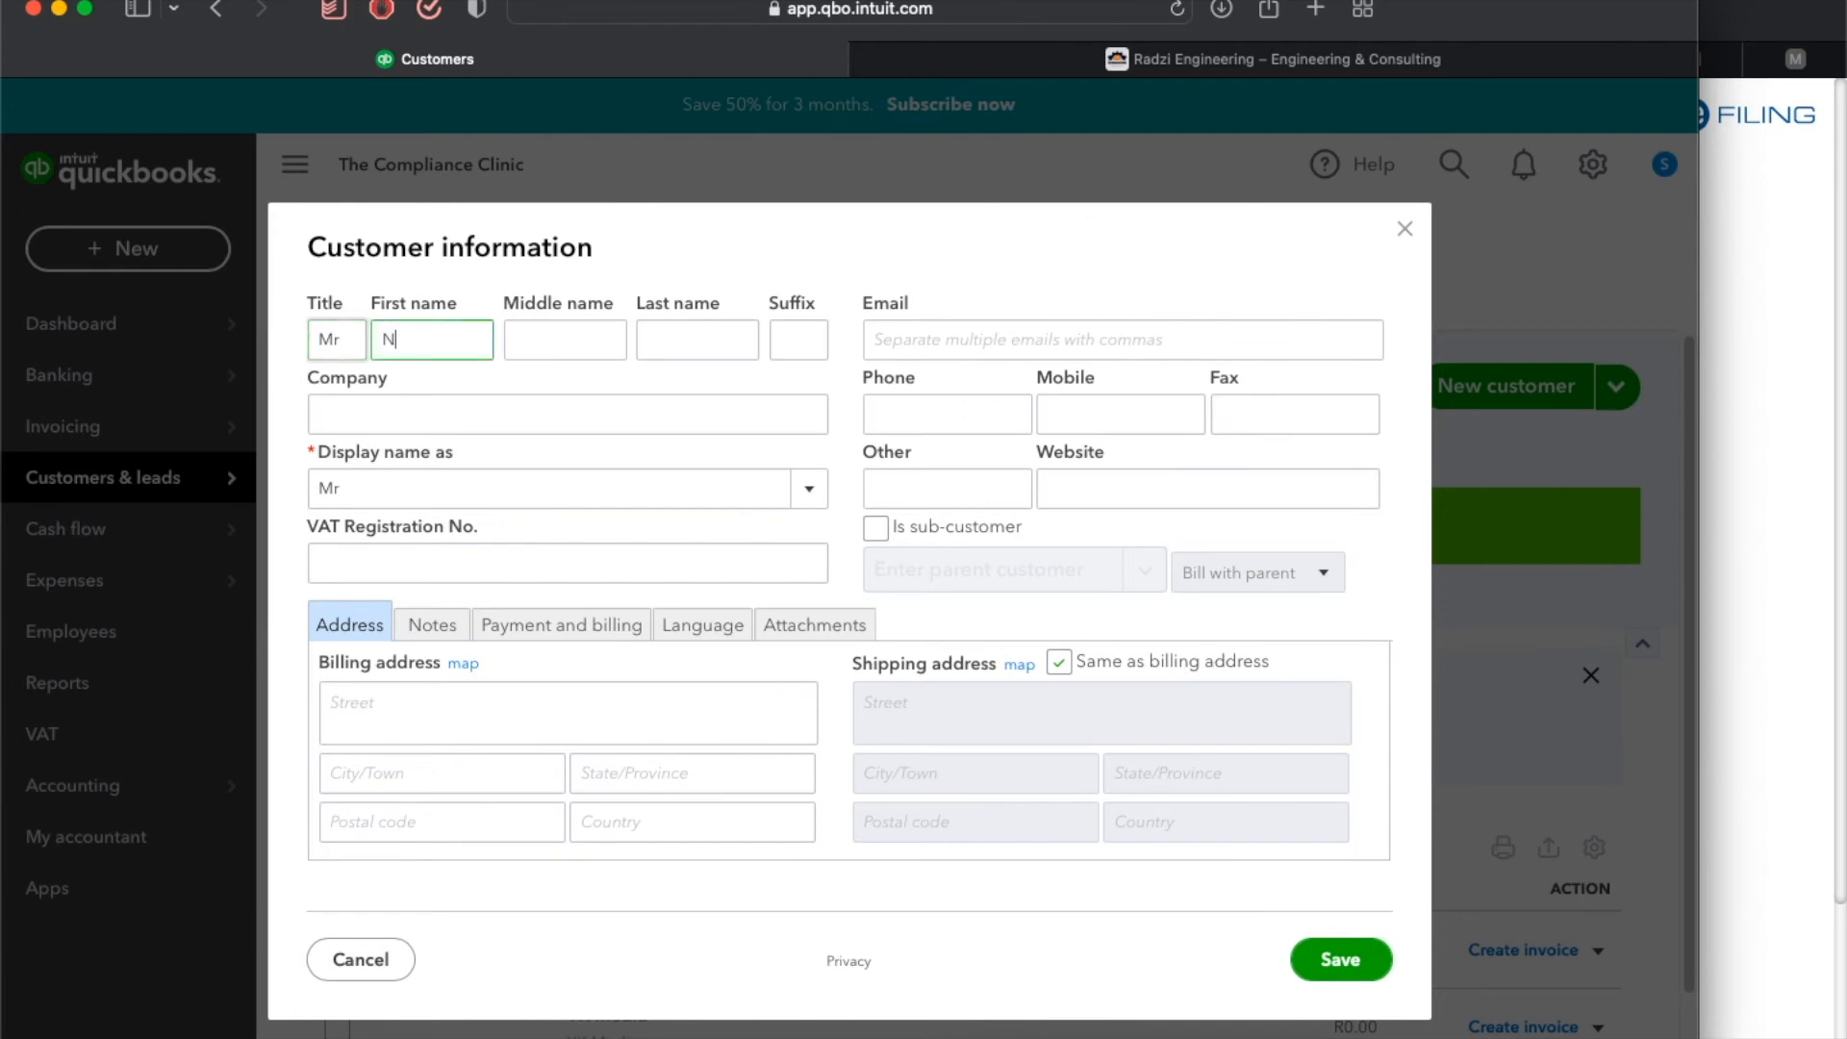
pyautogui.write('nana')
pyautogui.press('Tab')
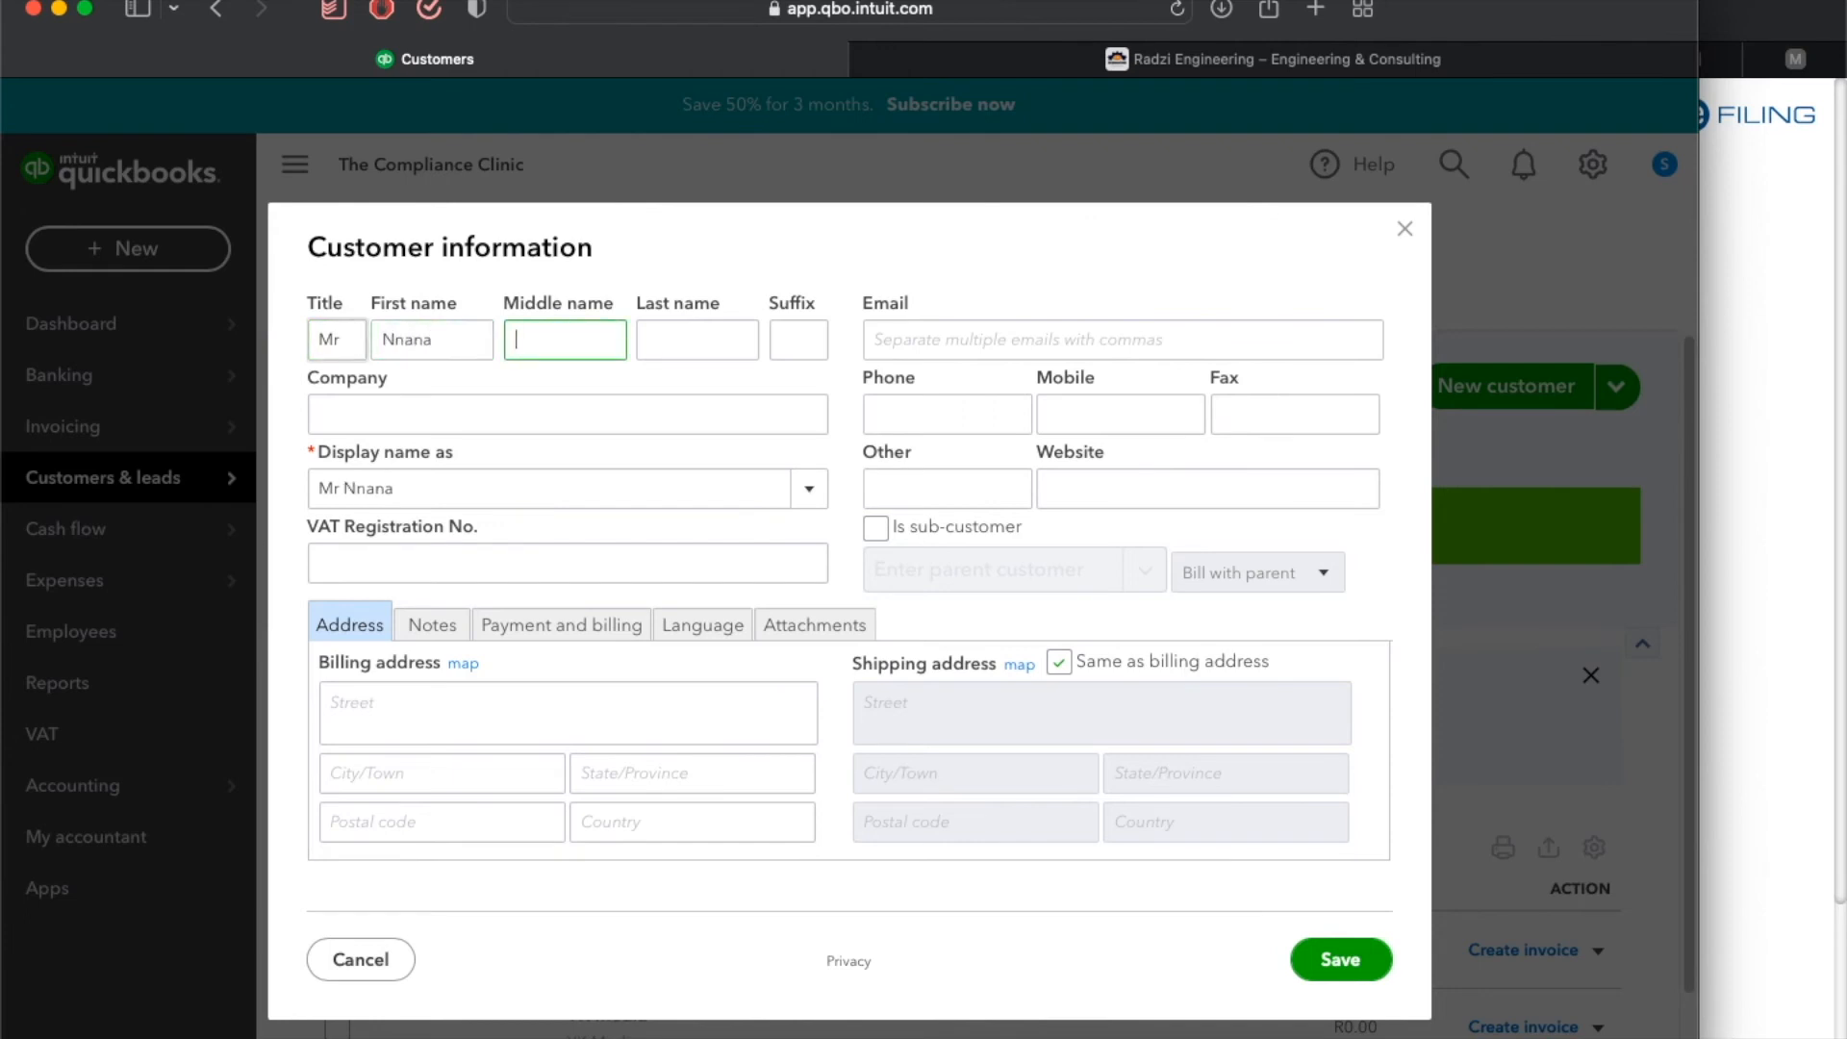
pyautogui.press('Tab')
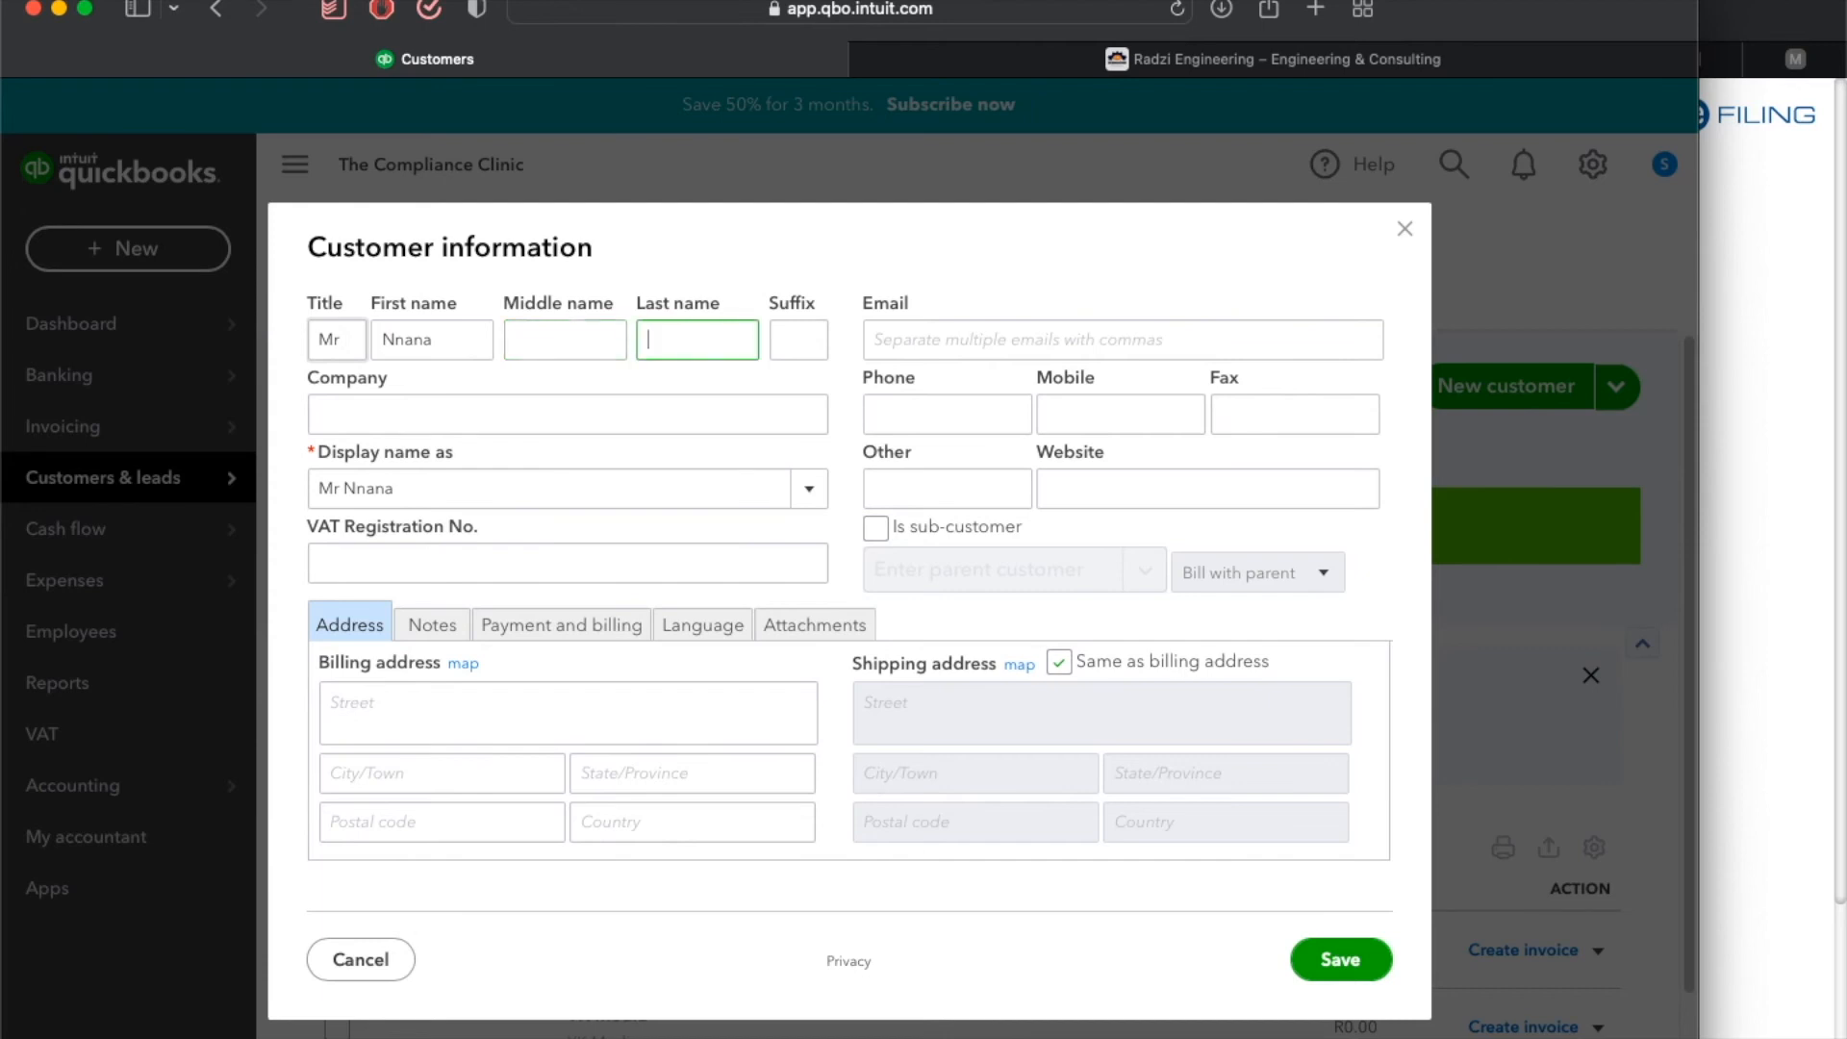
pyautogui.doubleClick(412, 339)
pyautogui.press('Tab')
pyautogui.press('Tab')
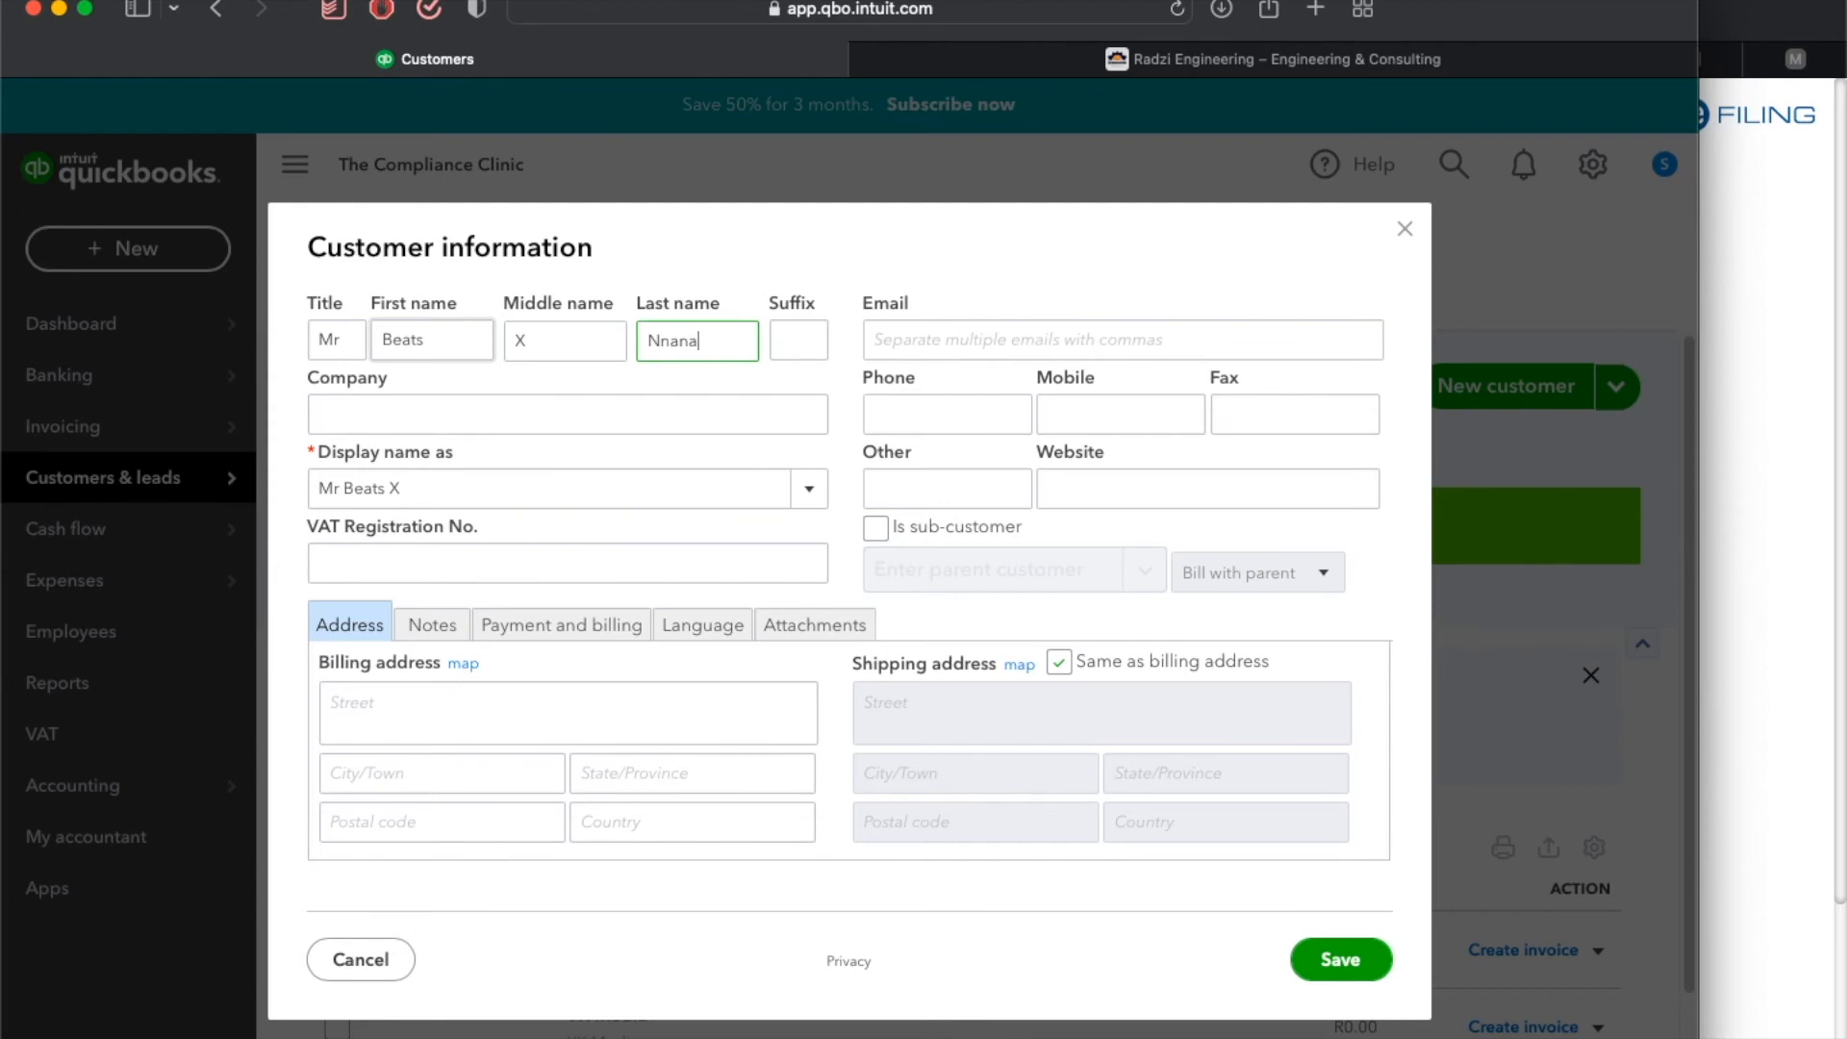
pyautogui.click(346, 421)
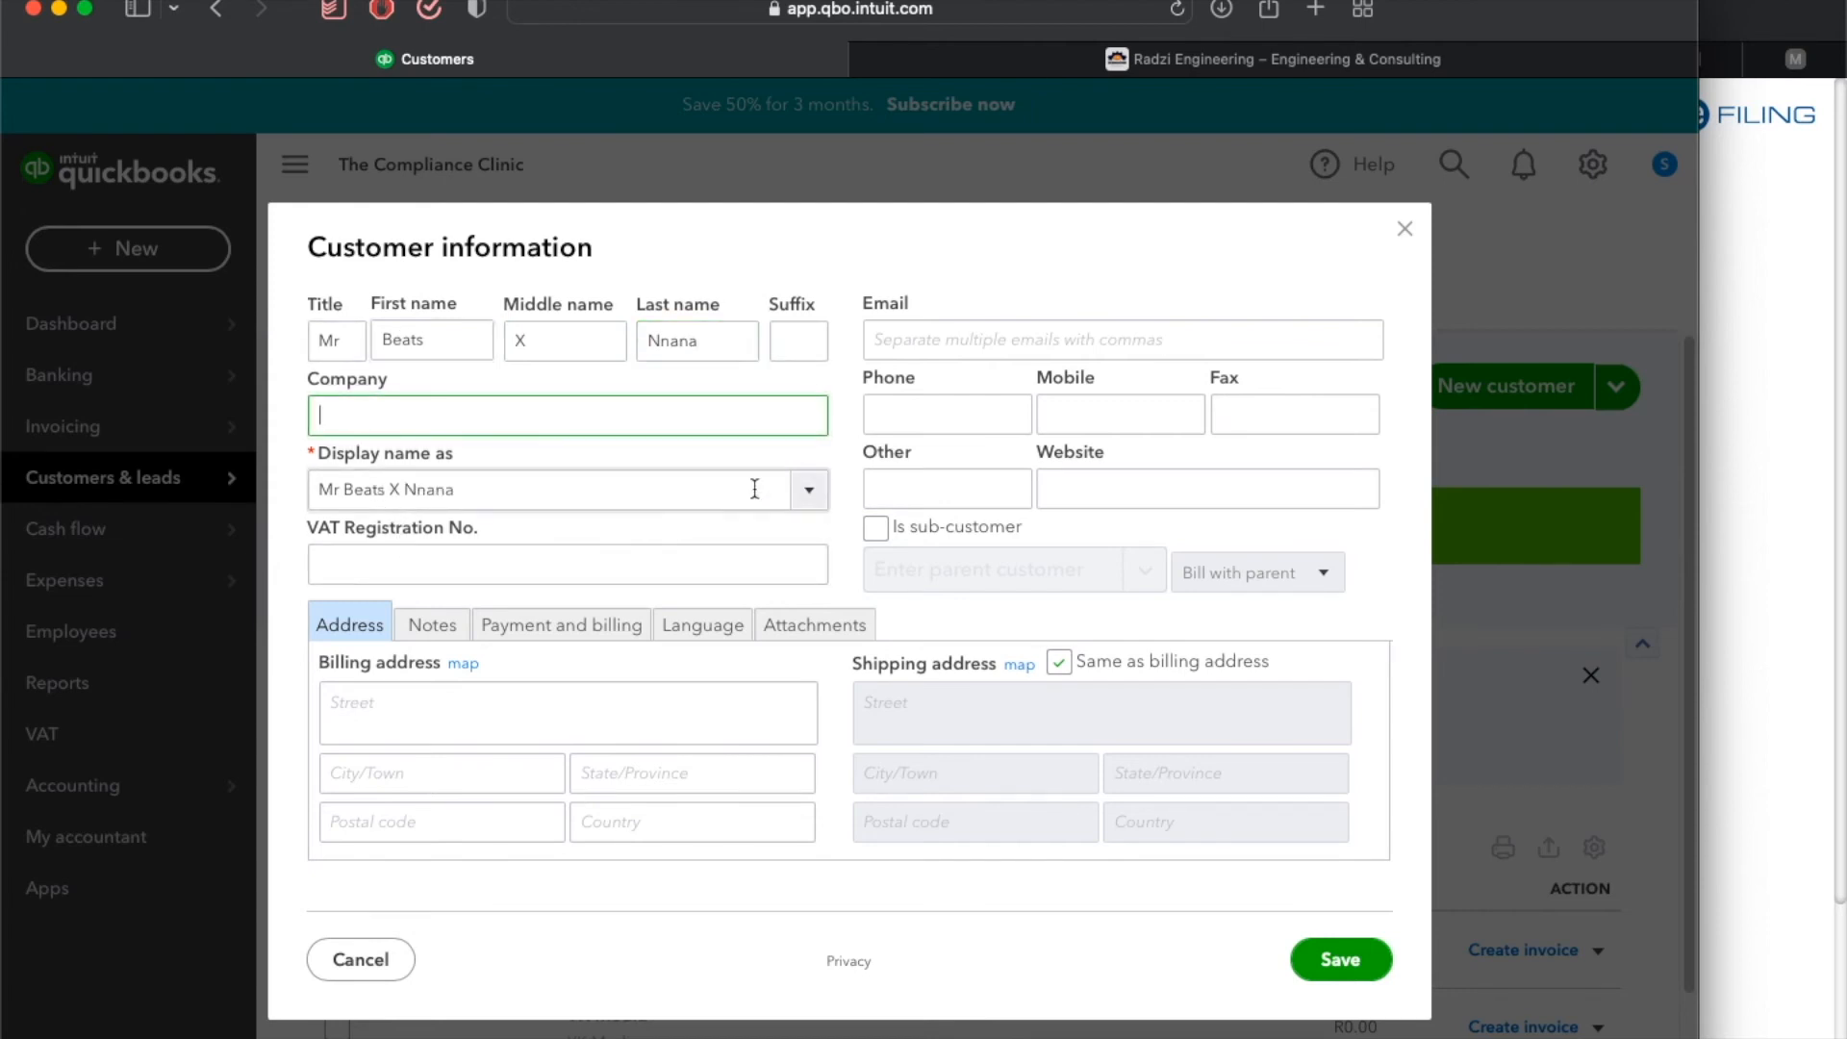
pyautogui.click(807, 496)
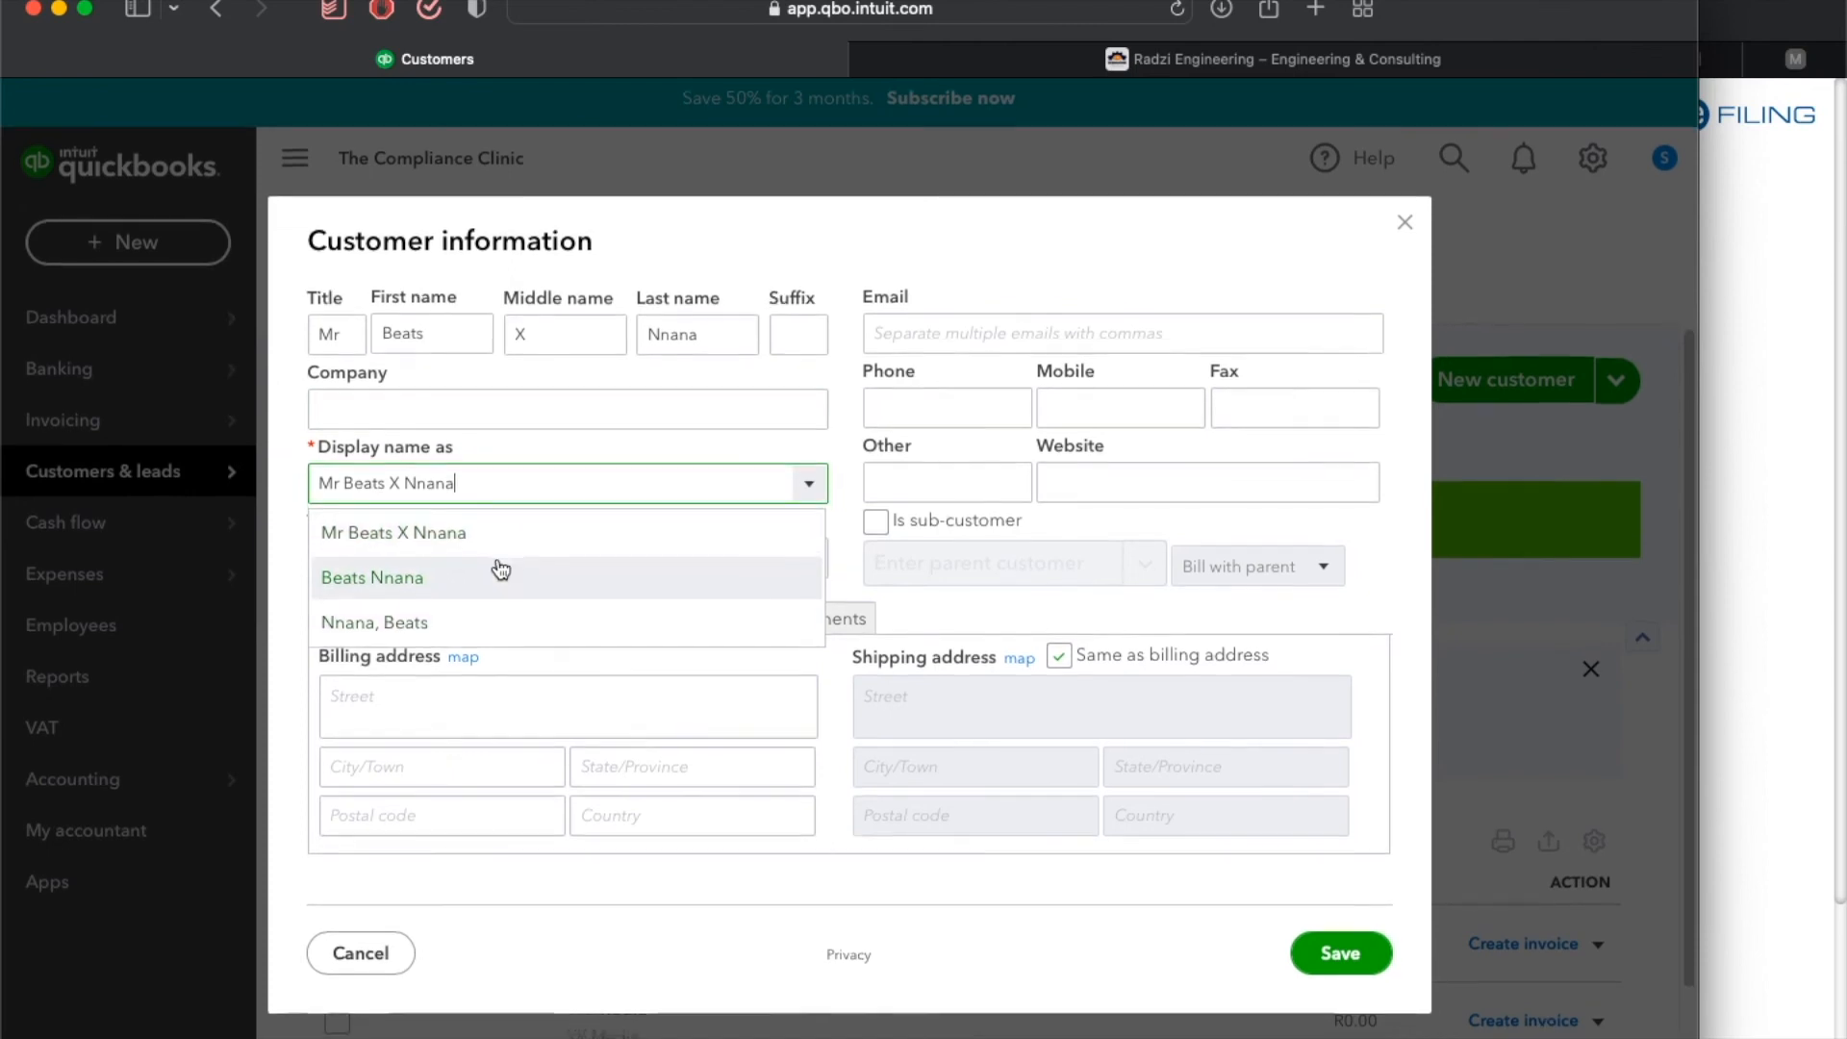
pyautogui.click(535, 420)
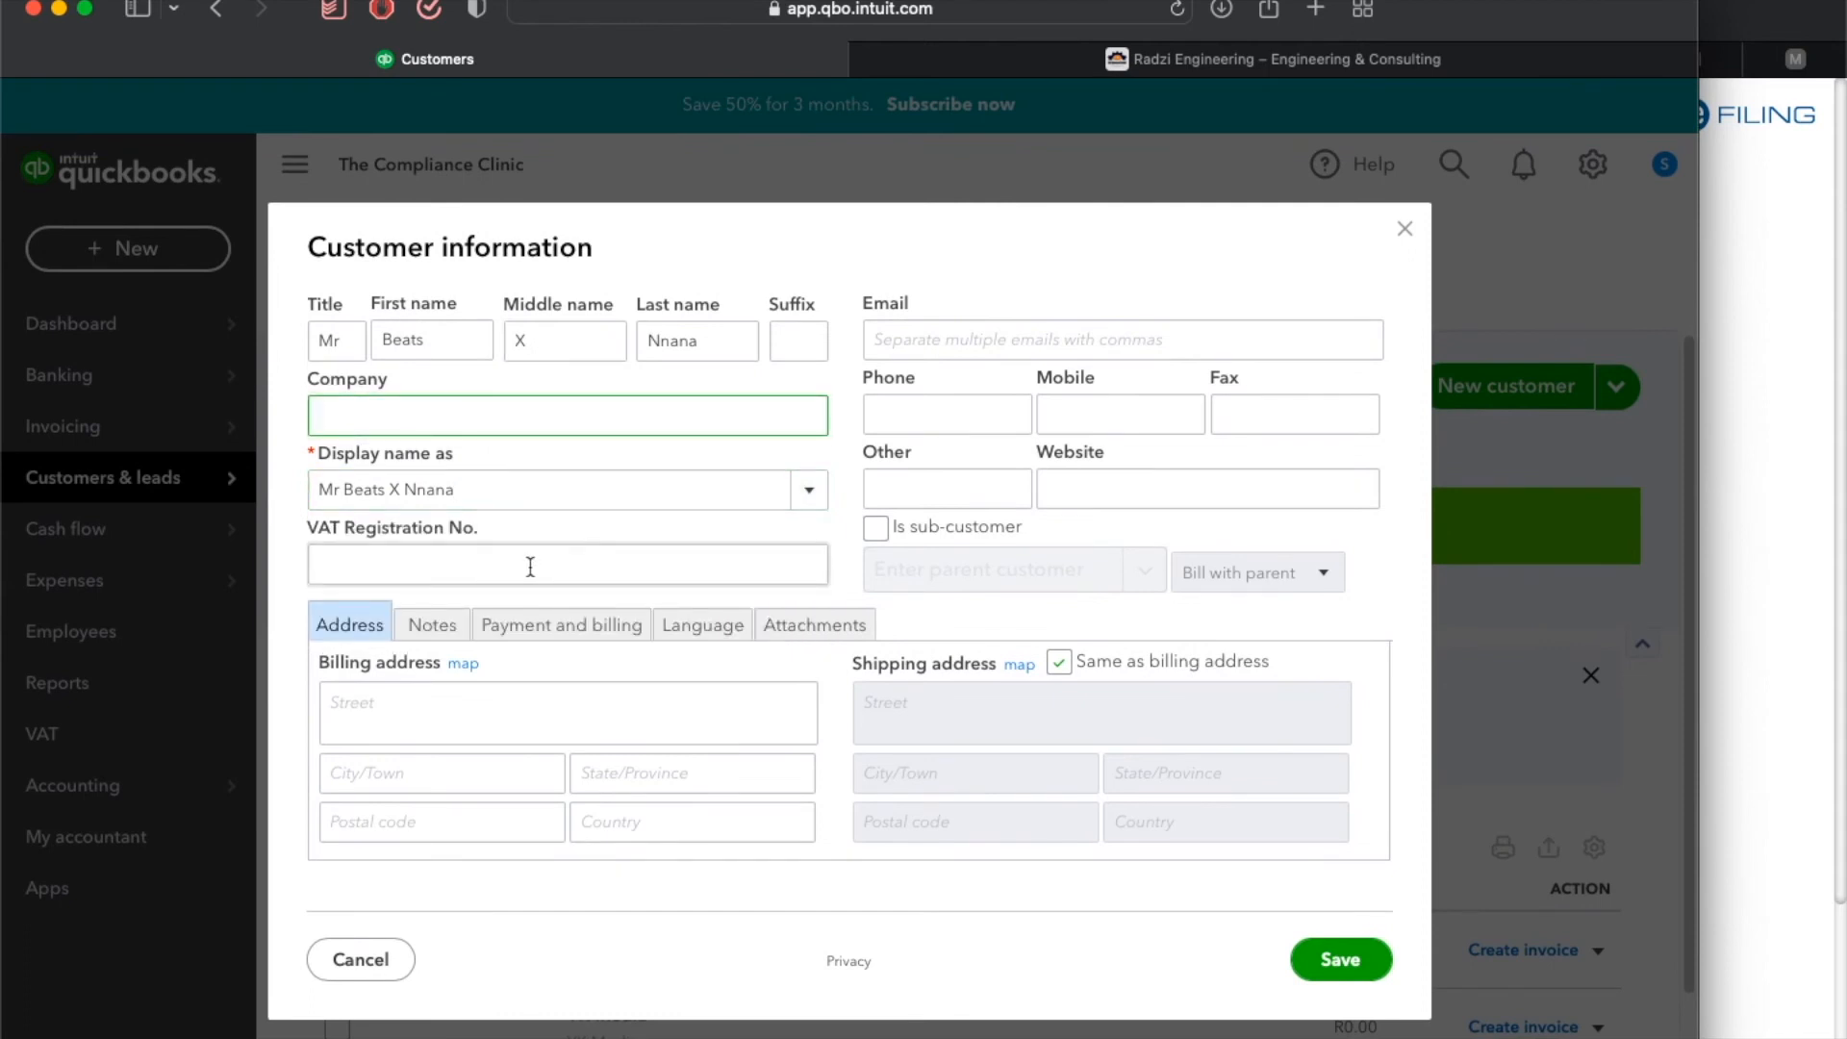
# Enter the customer's billing street address and city in the new customer form.
pyautogui.click(426, 719)
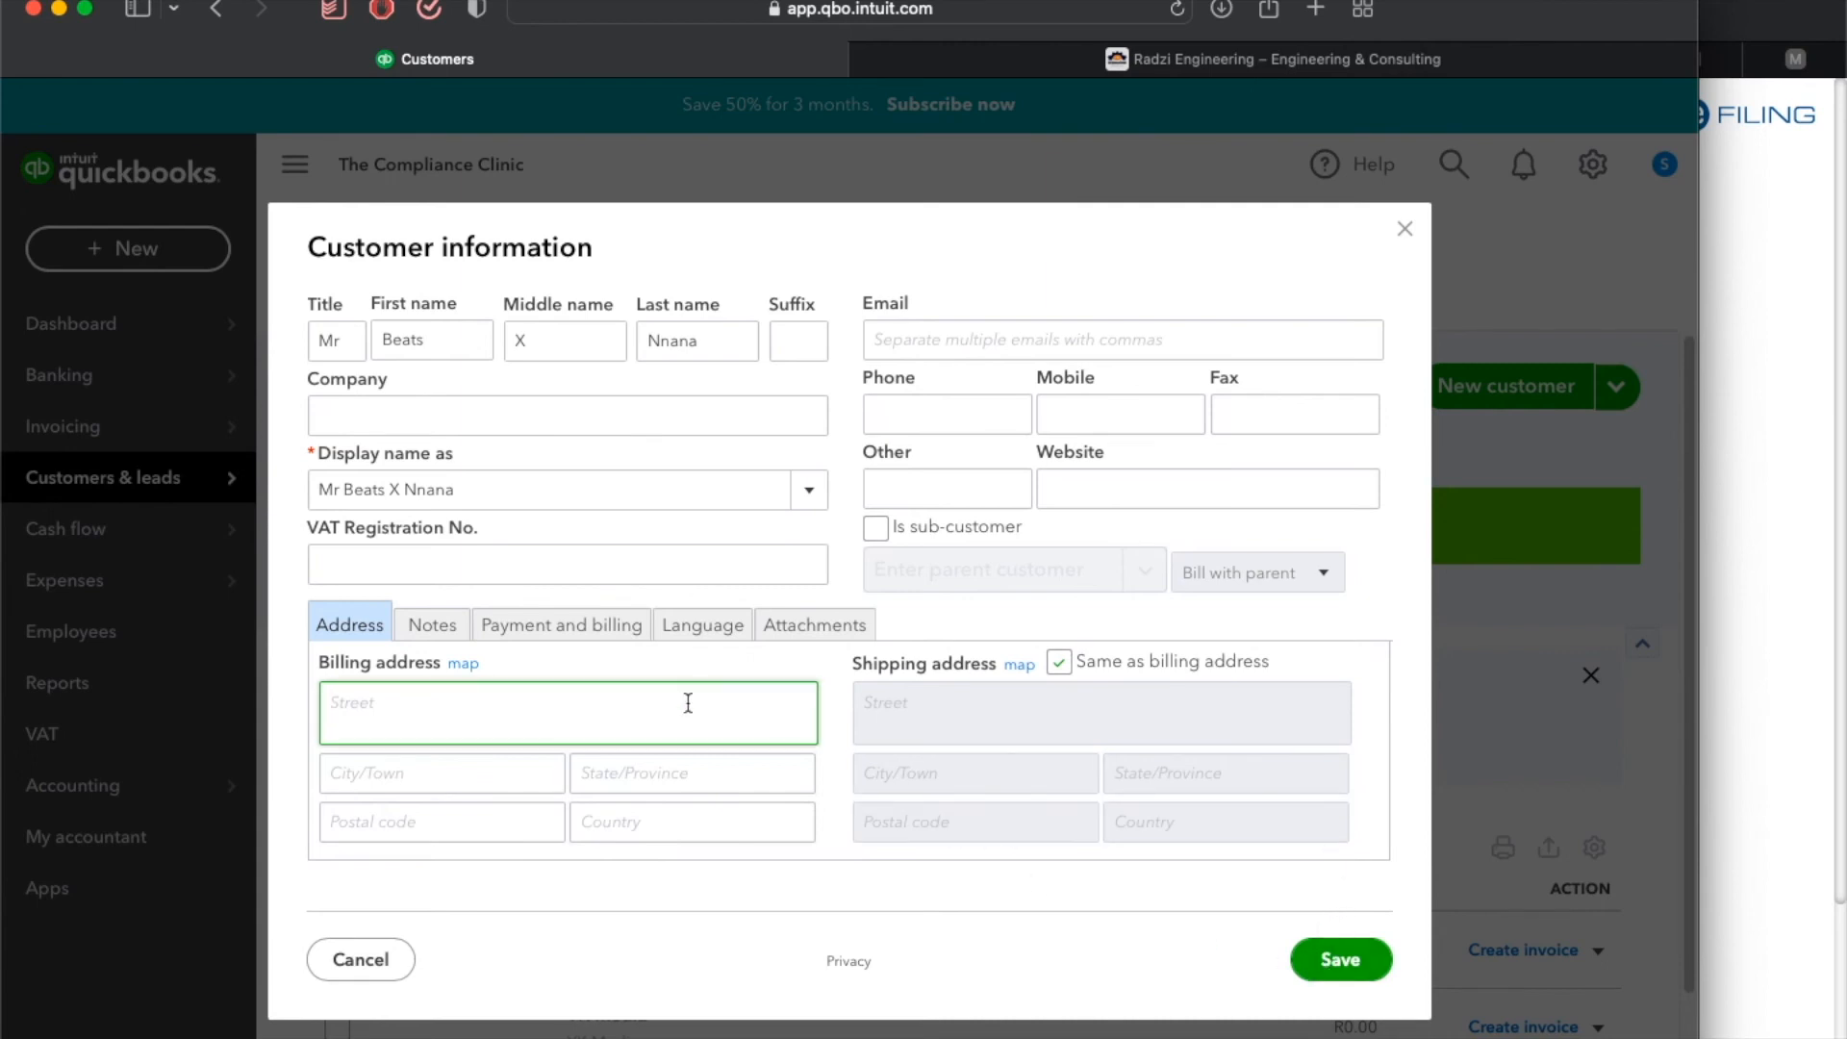
pyautogui.press('Tab')
pyautogui.press('Tab')
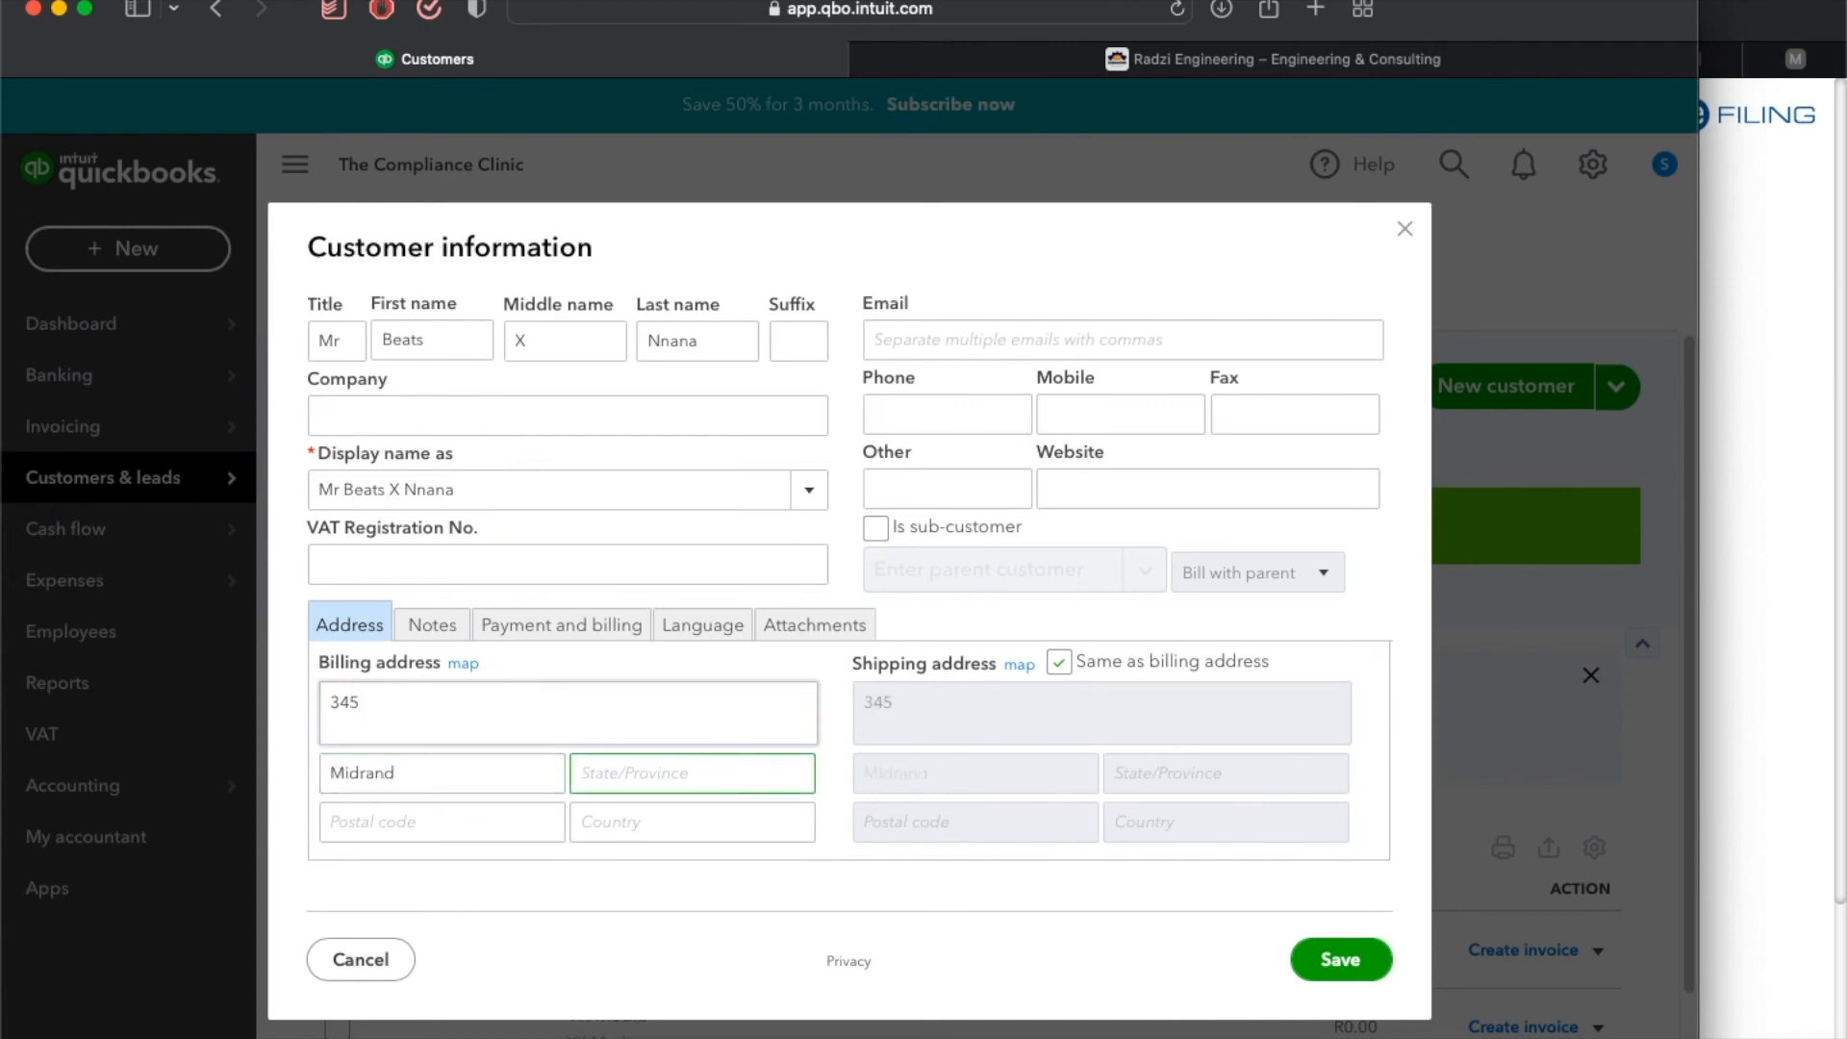
pyautogui.doubleClick(572, 709)
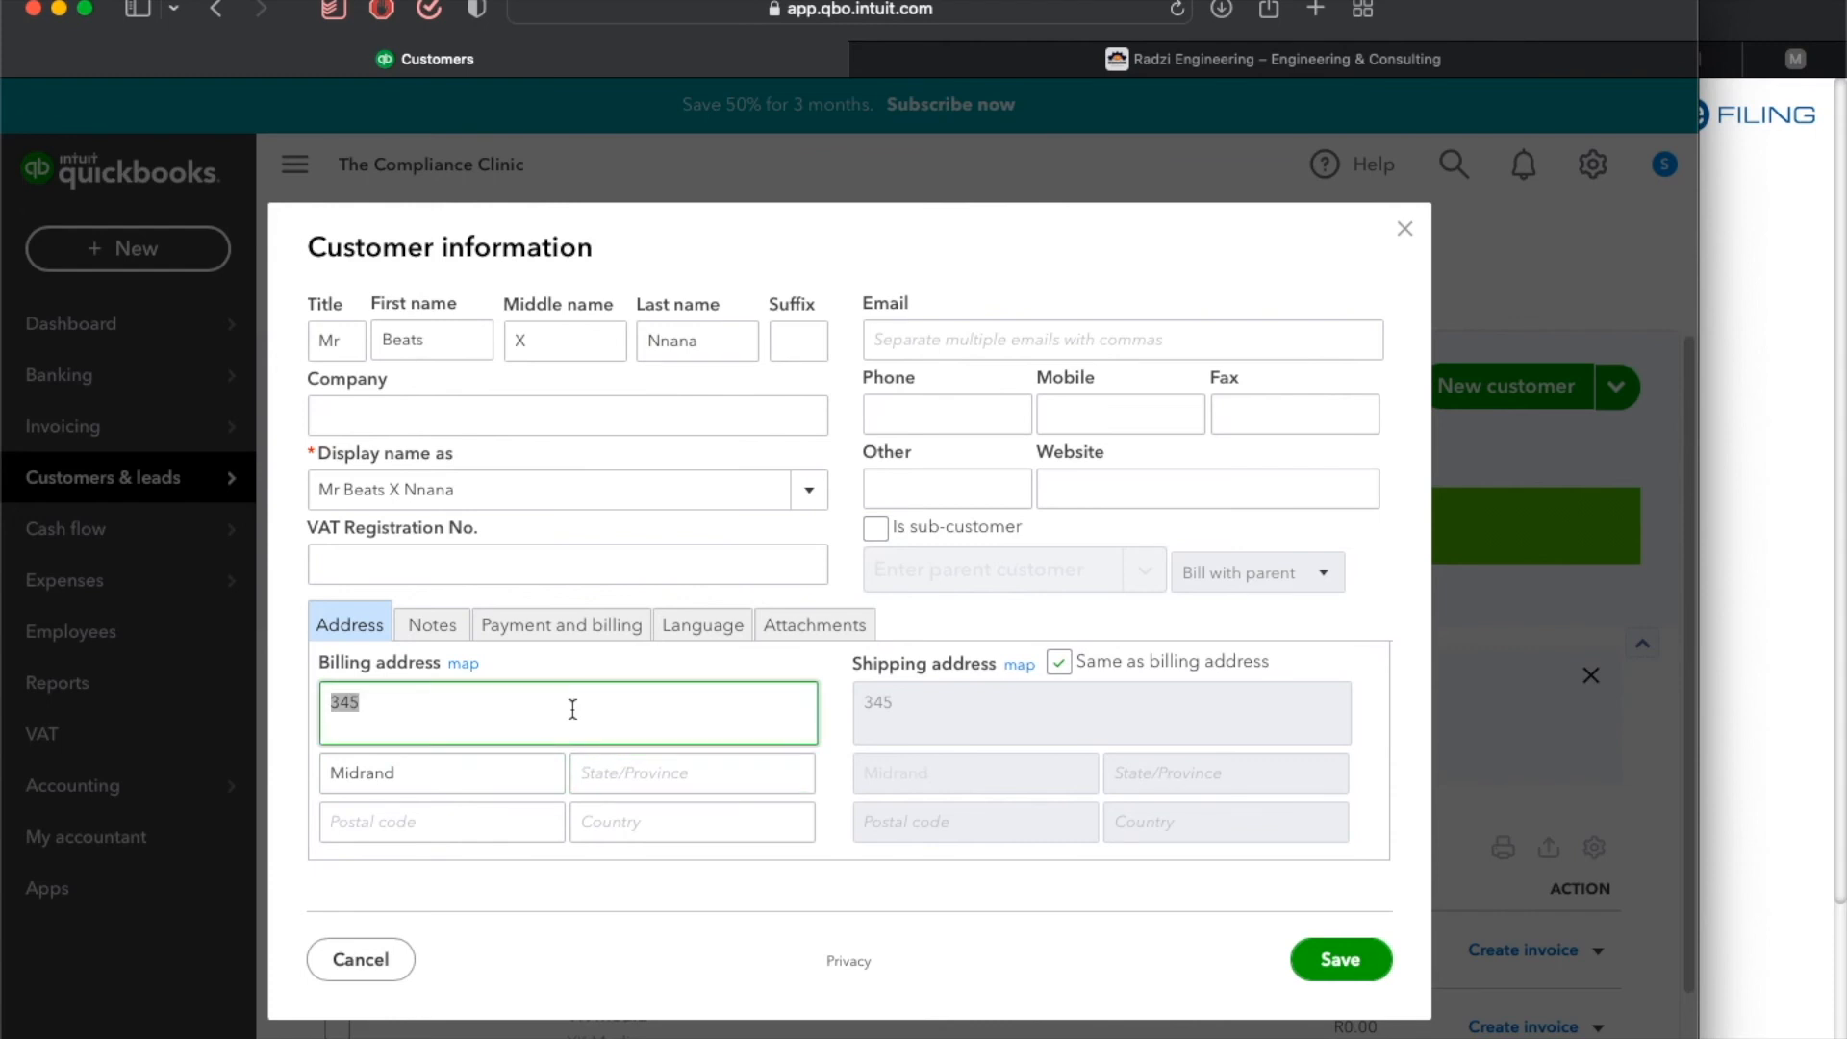
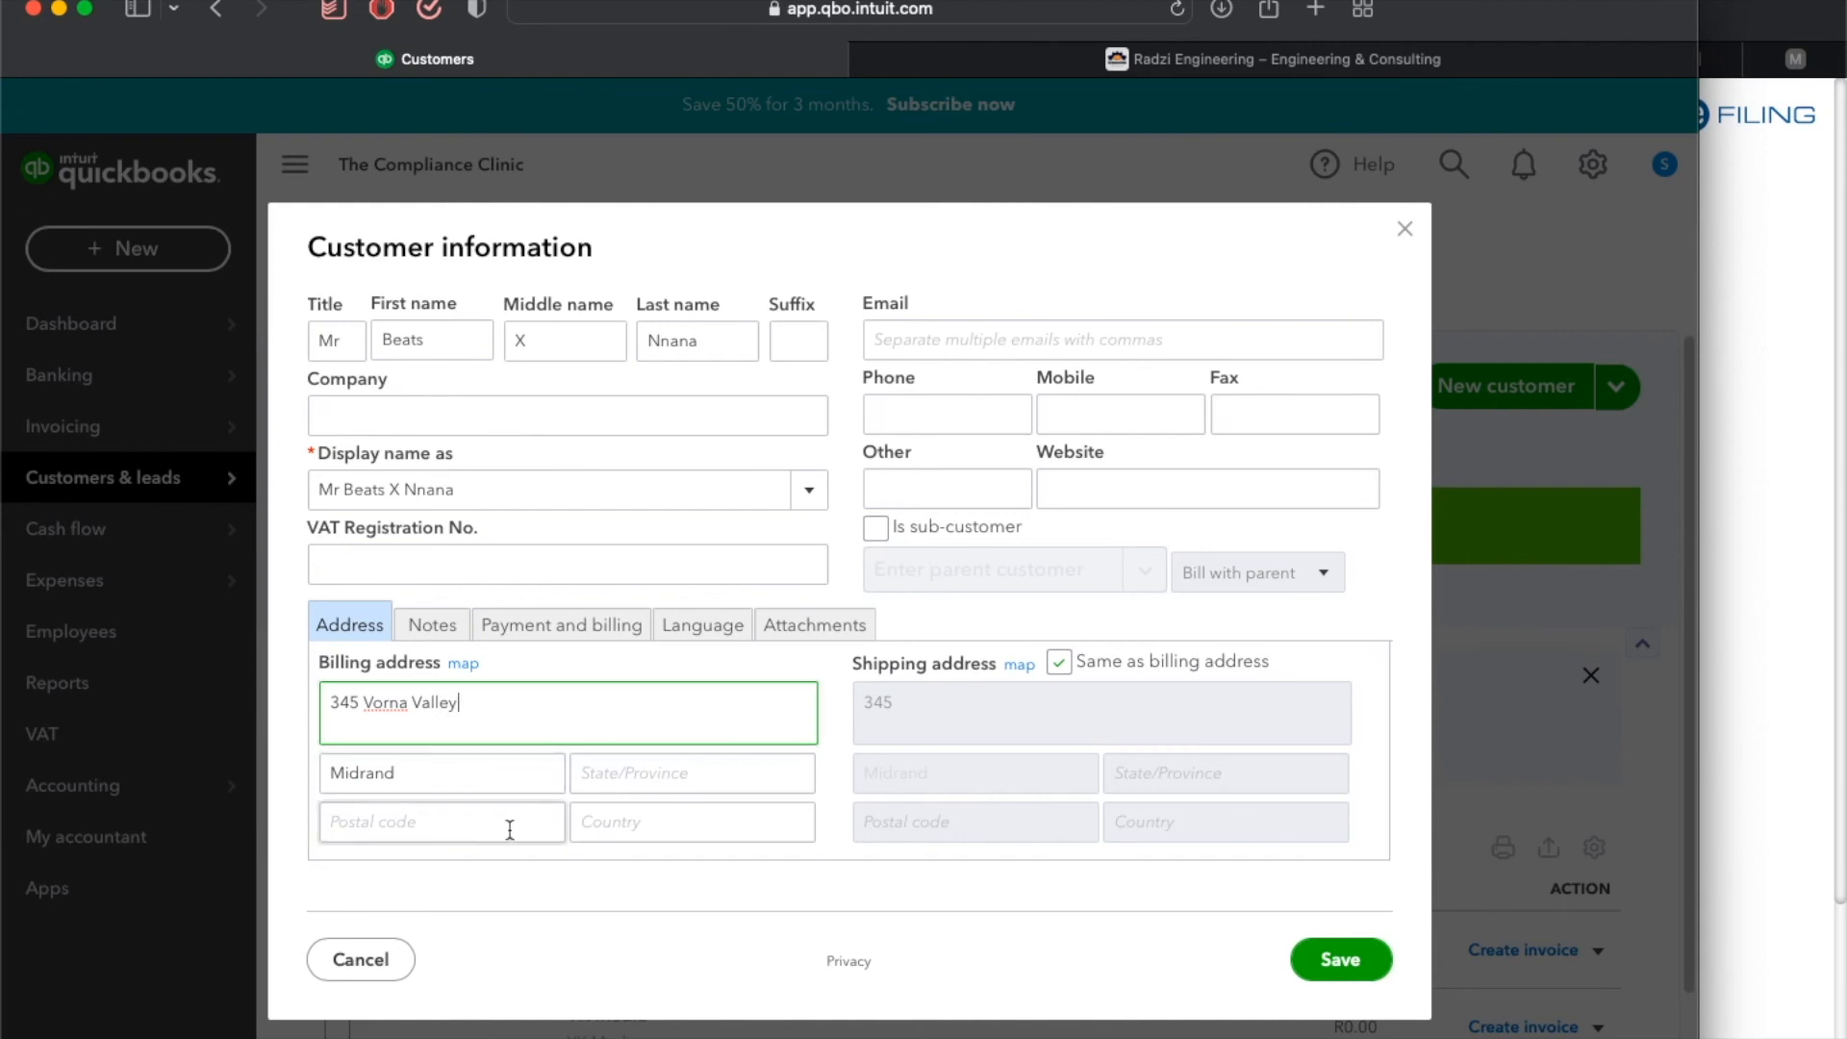
# Fill in the billing province, postal code and country, then save the new customer.
pyautogui.click(654, 775)
pyautogui.write('Gauteng')
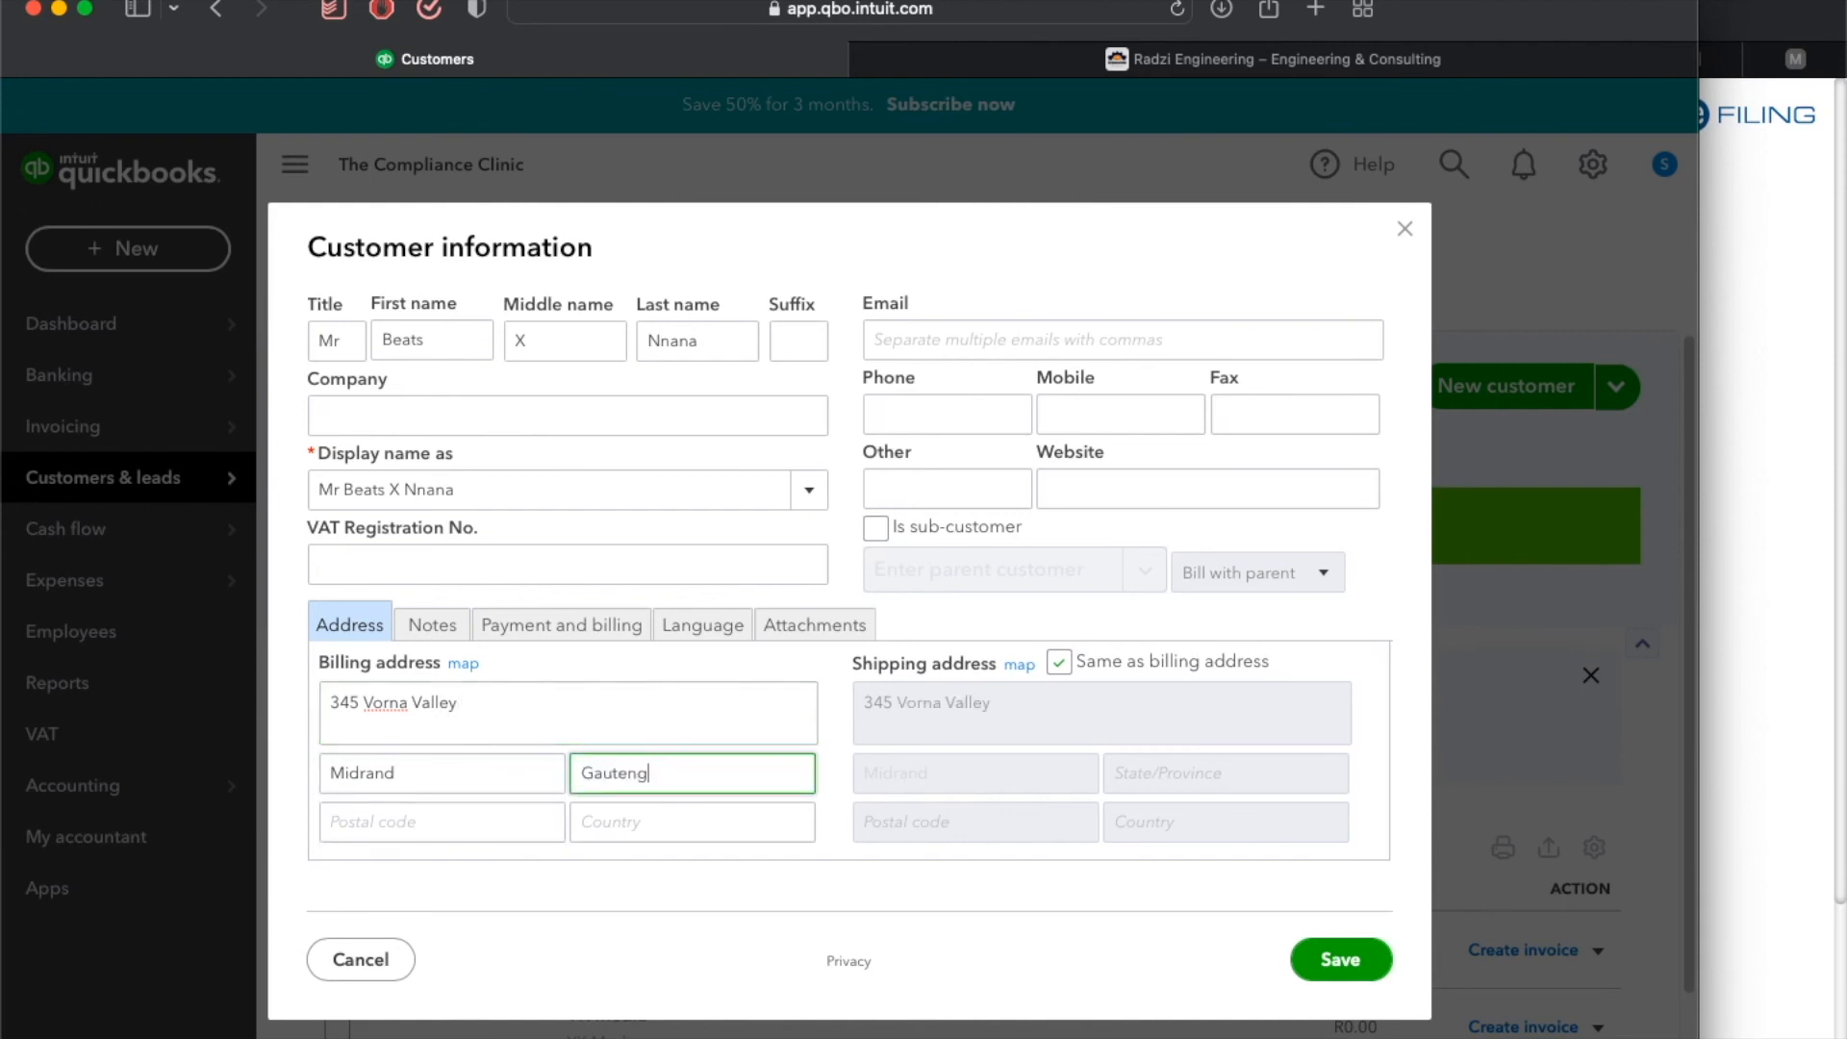
pyautogui.press('Tab')
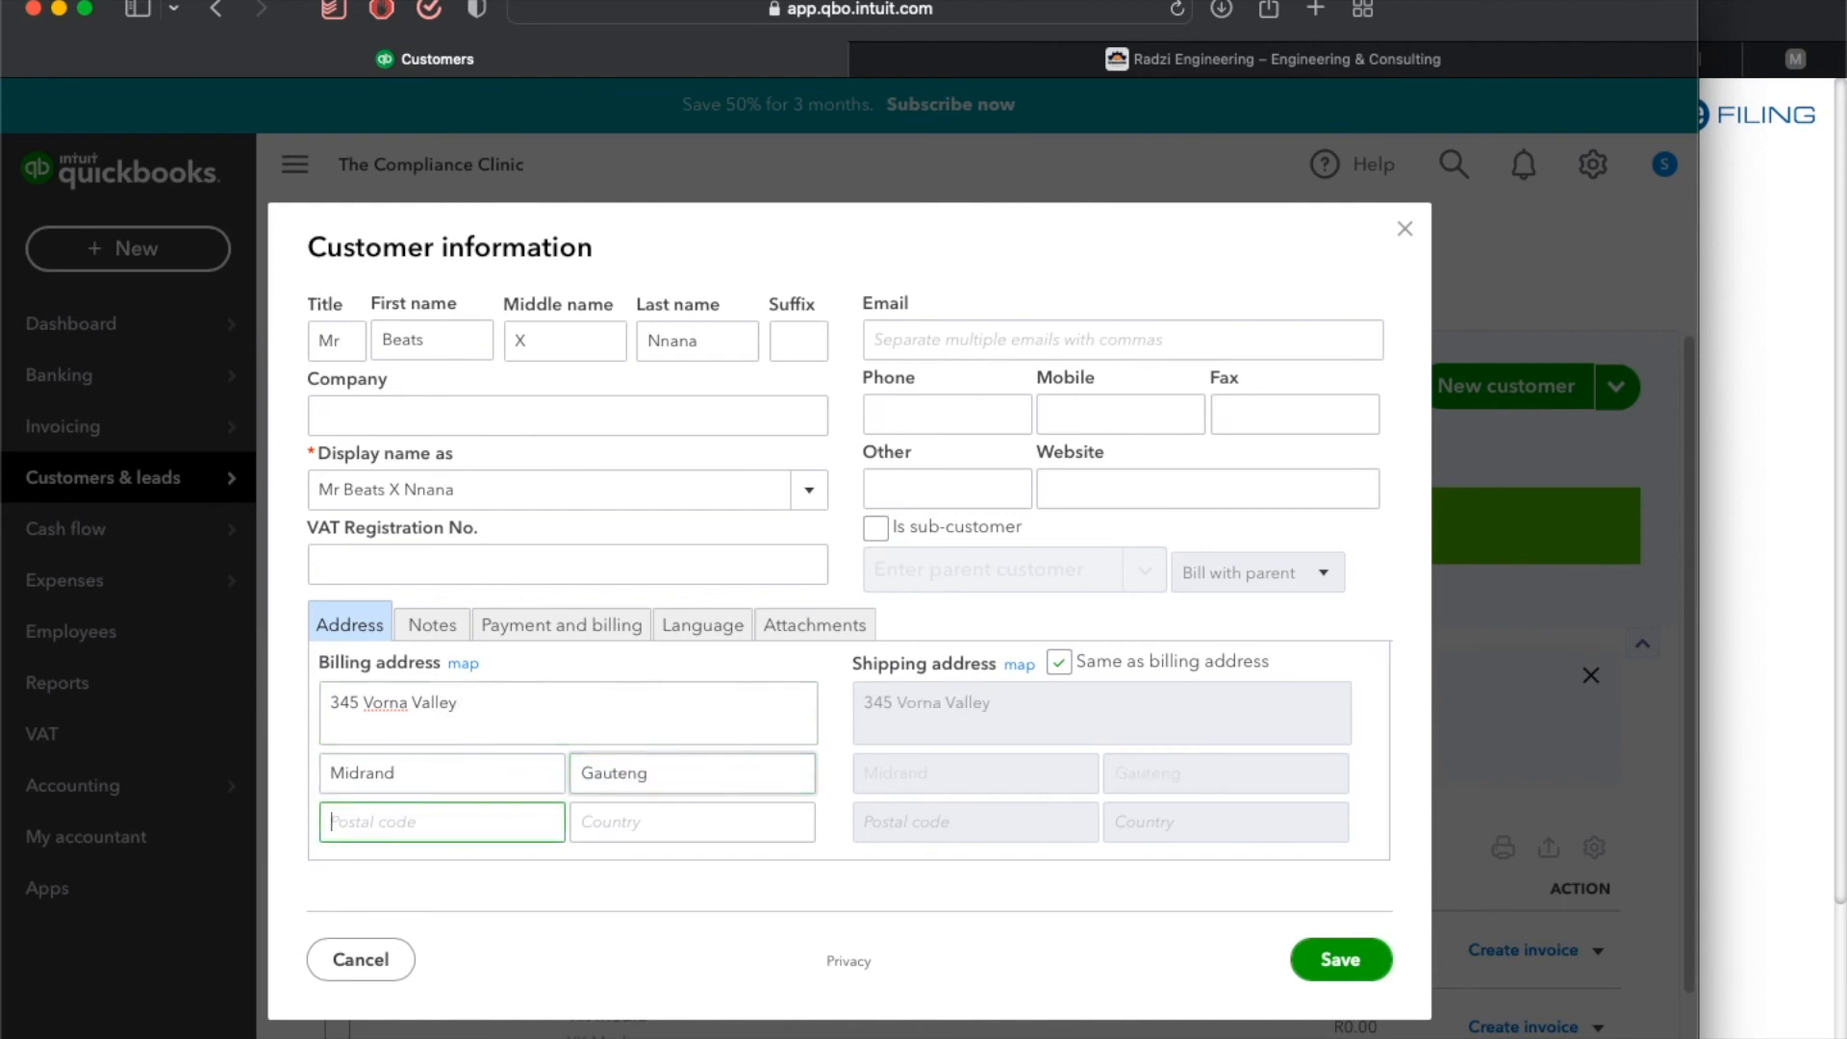
pyautogui.write('18')
pyautogui.press('BackSpace')
pyautogui.write('685')
pyautogui.press('Tab')
pyautogui.write('SOuth')
pyautogui.press('BackSpace')
pyautogui.press('BackSpace')
pyautogui.press('BackSpace')
pyautogui.press('BackSpace')
pyautogui.write('outh Africa')
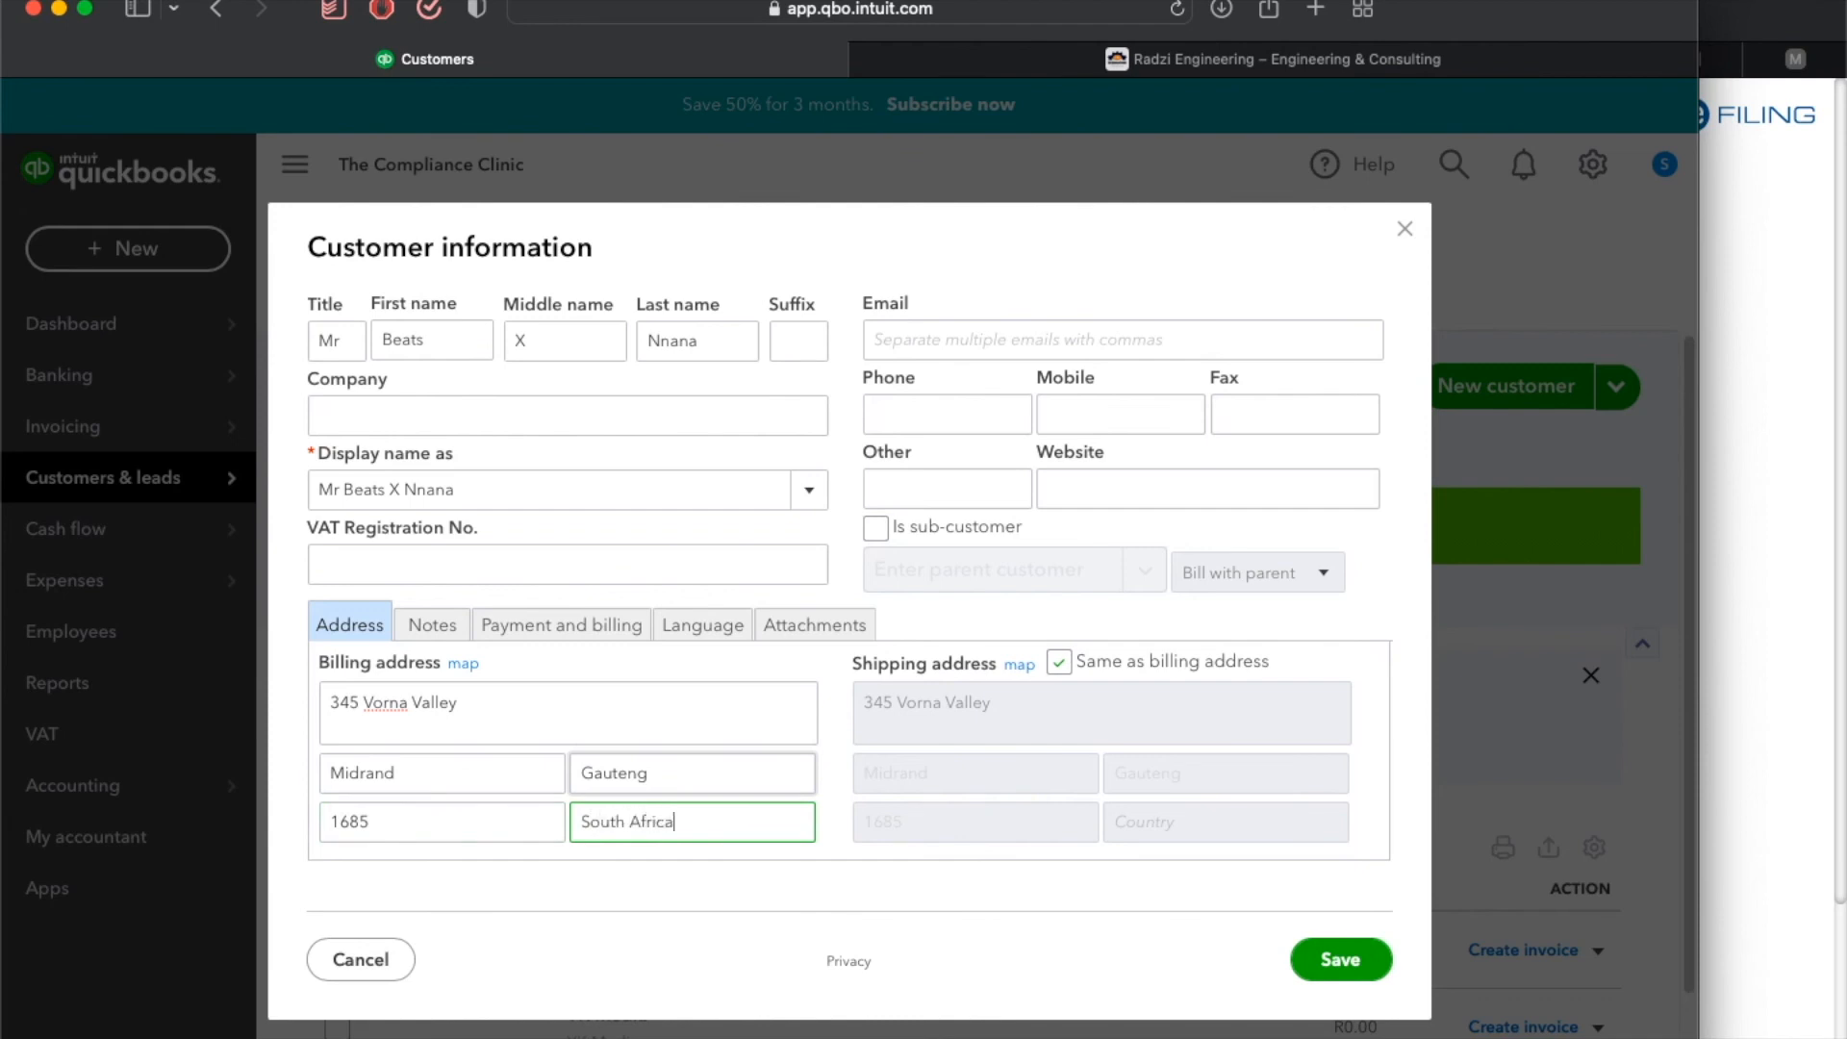
pyautogui.click(1347, 962)
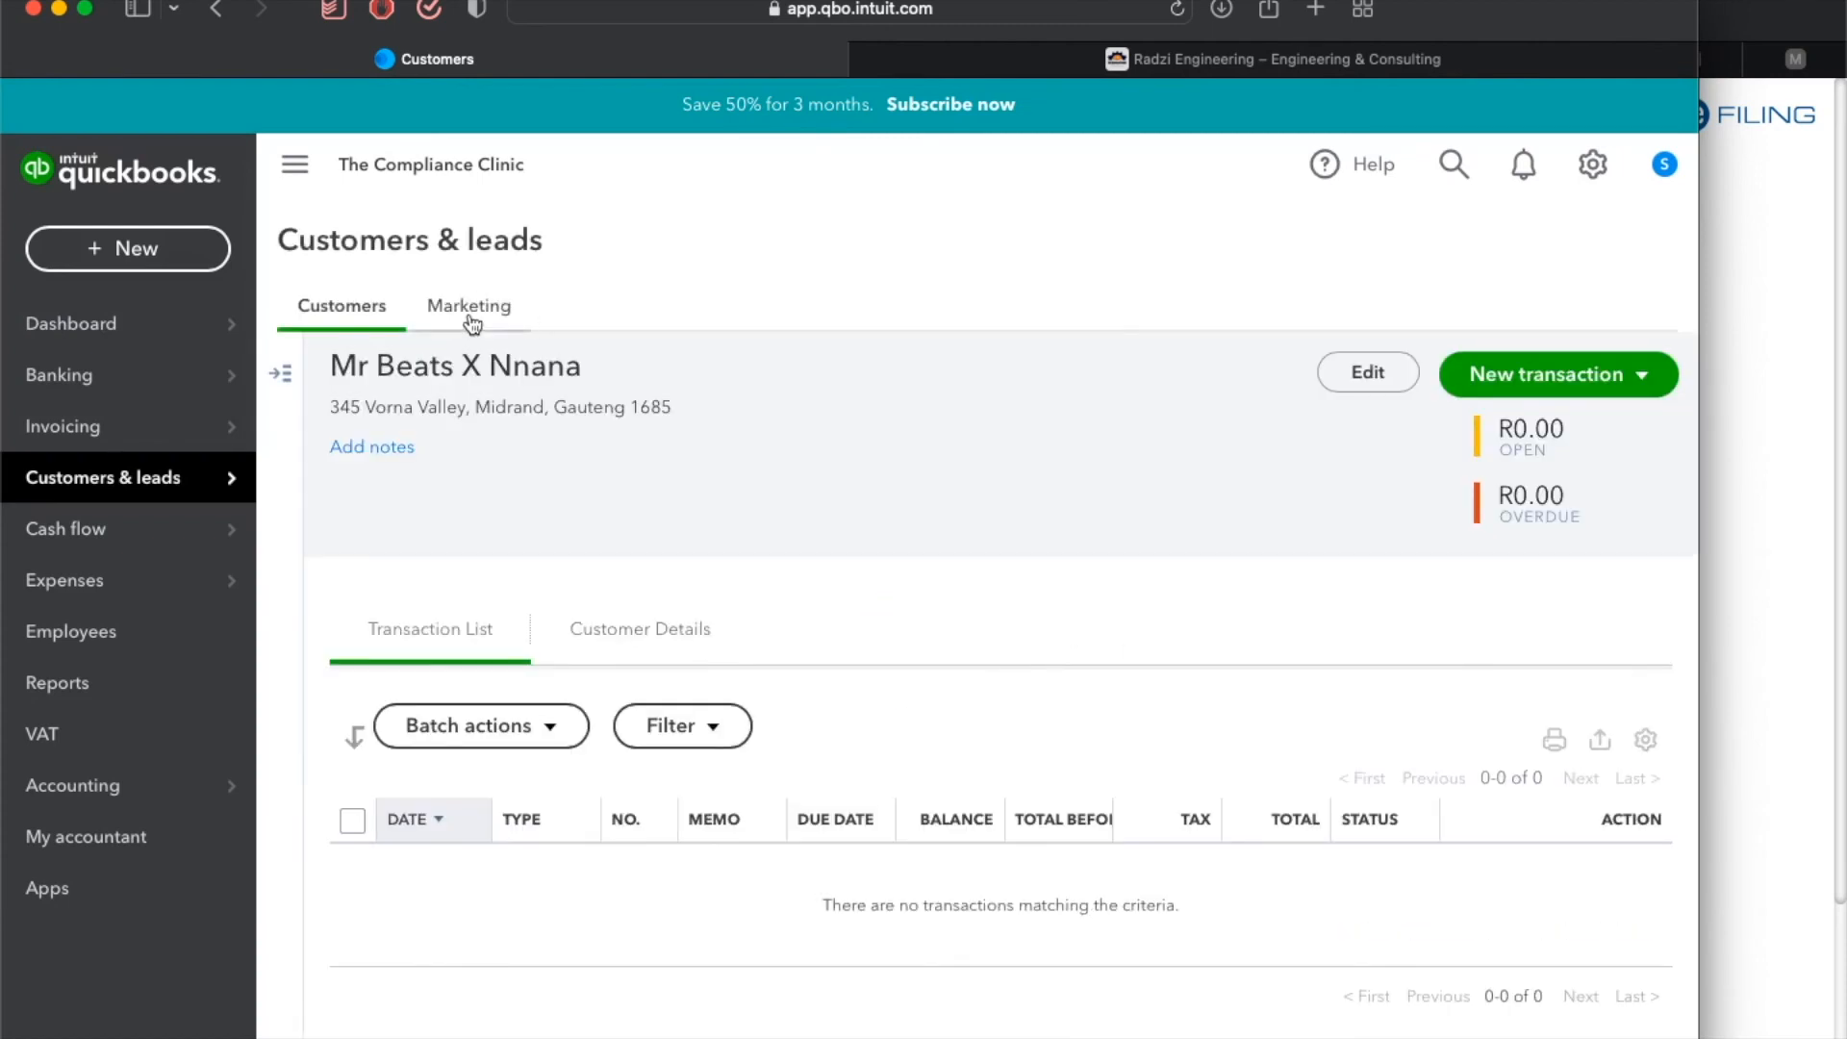
# Reopen the new customer from the customers list, make it a sub-customer of XVK Entertainment, and save.
pyautogui.click(356, 316)
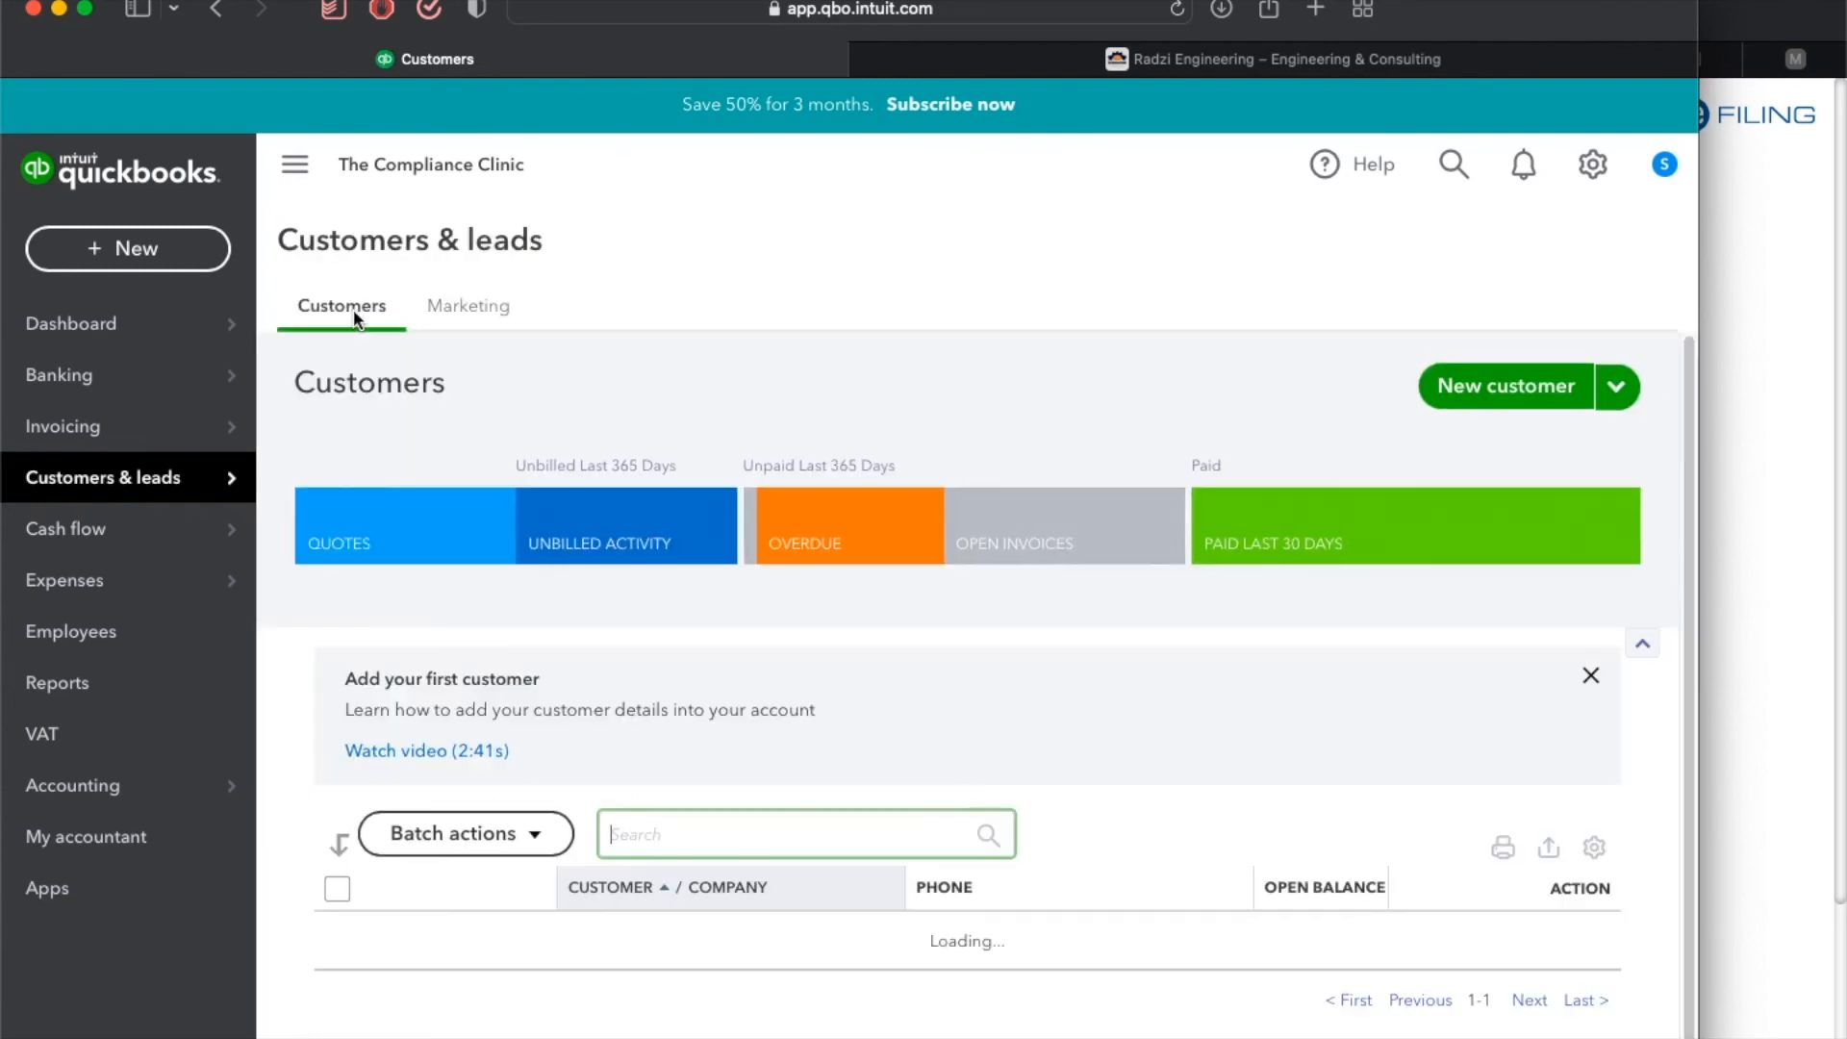
pyautogui.scroll(-3, 611, 545)
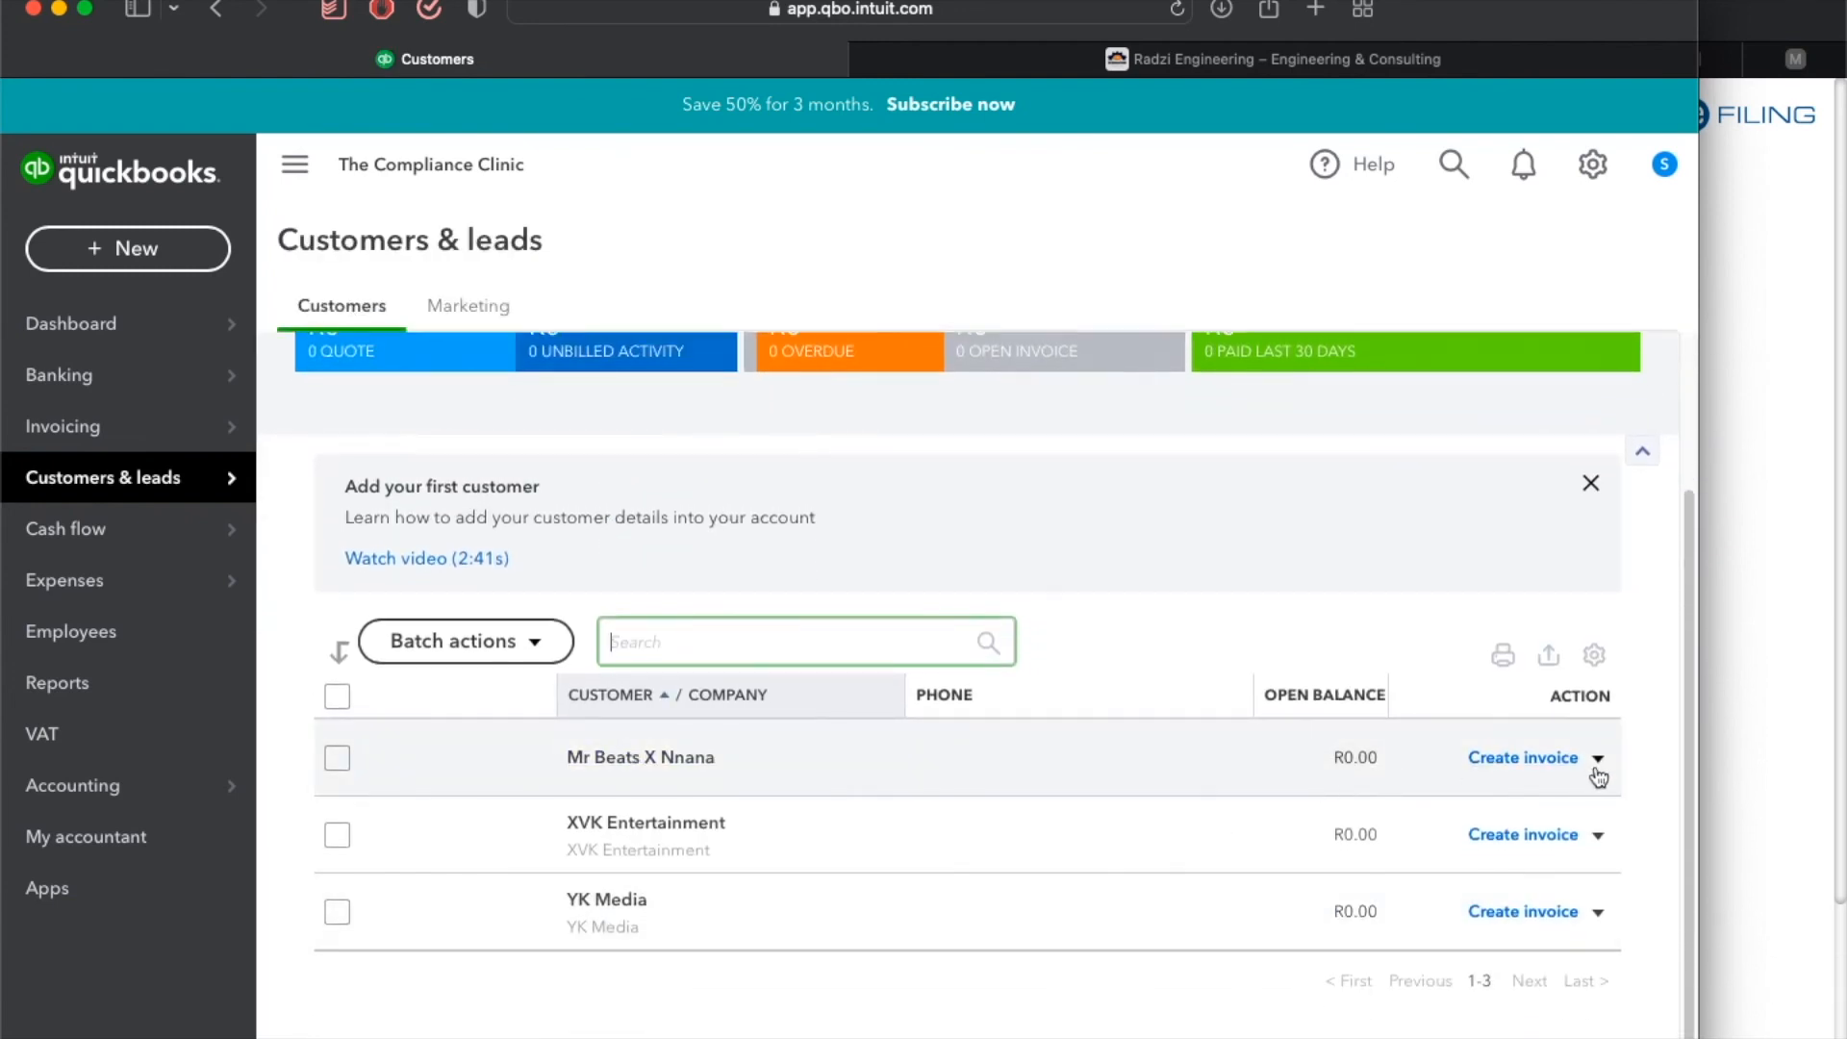
pyautogui.click(704, 759)
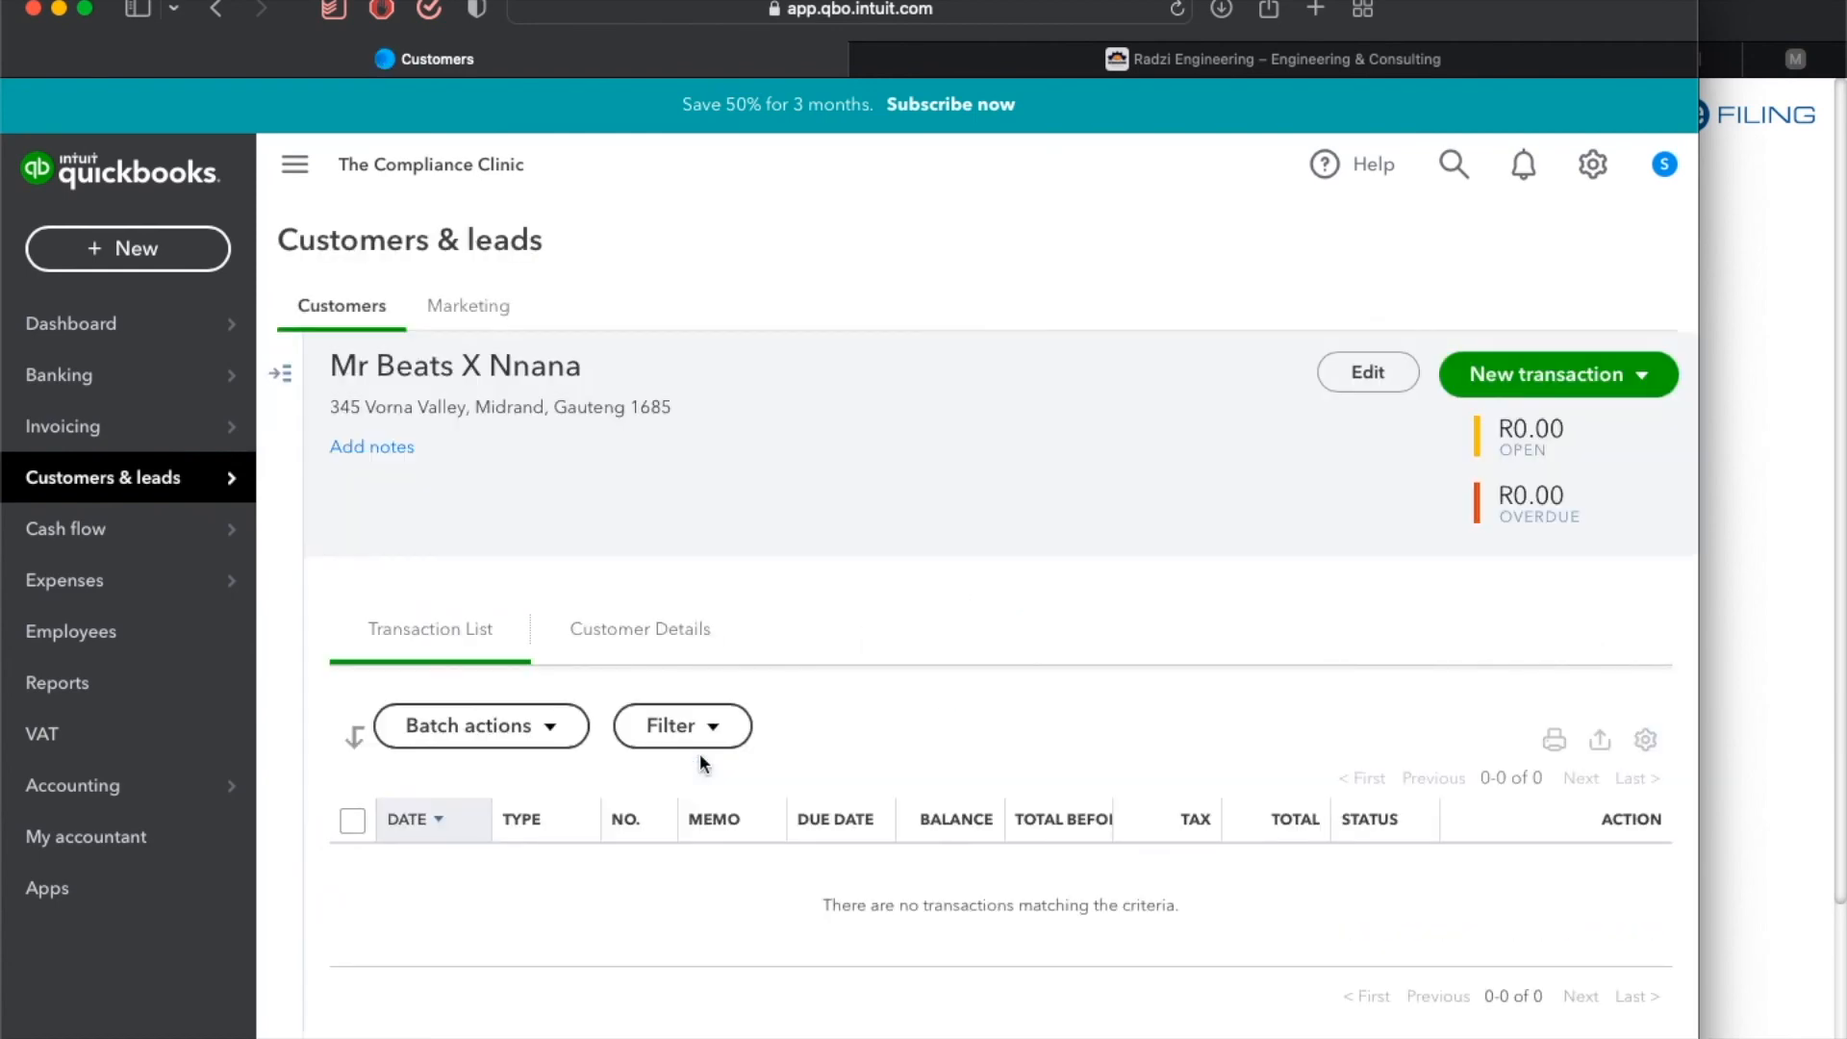
pyautogui.click(1366, 374)
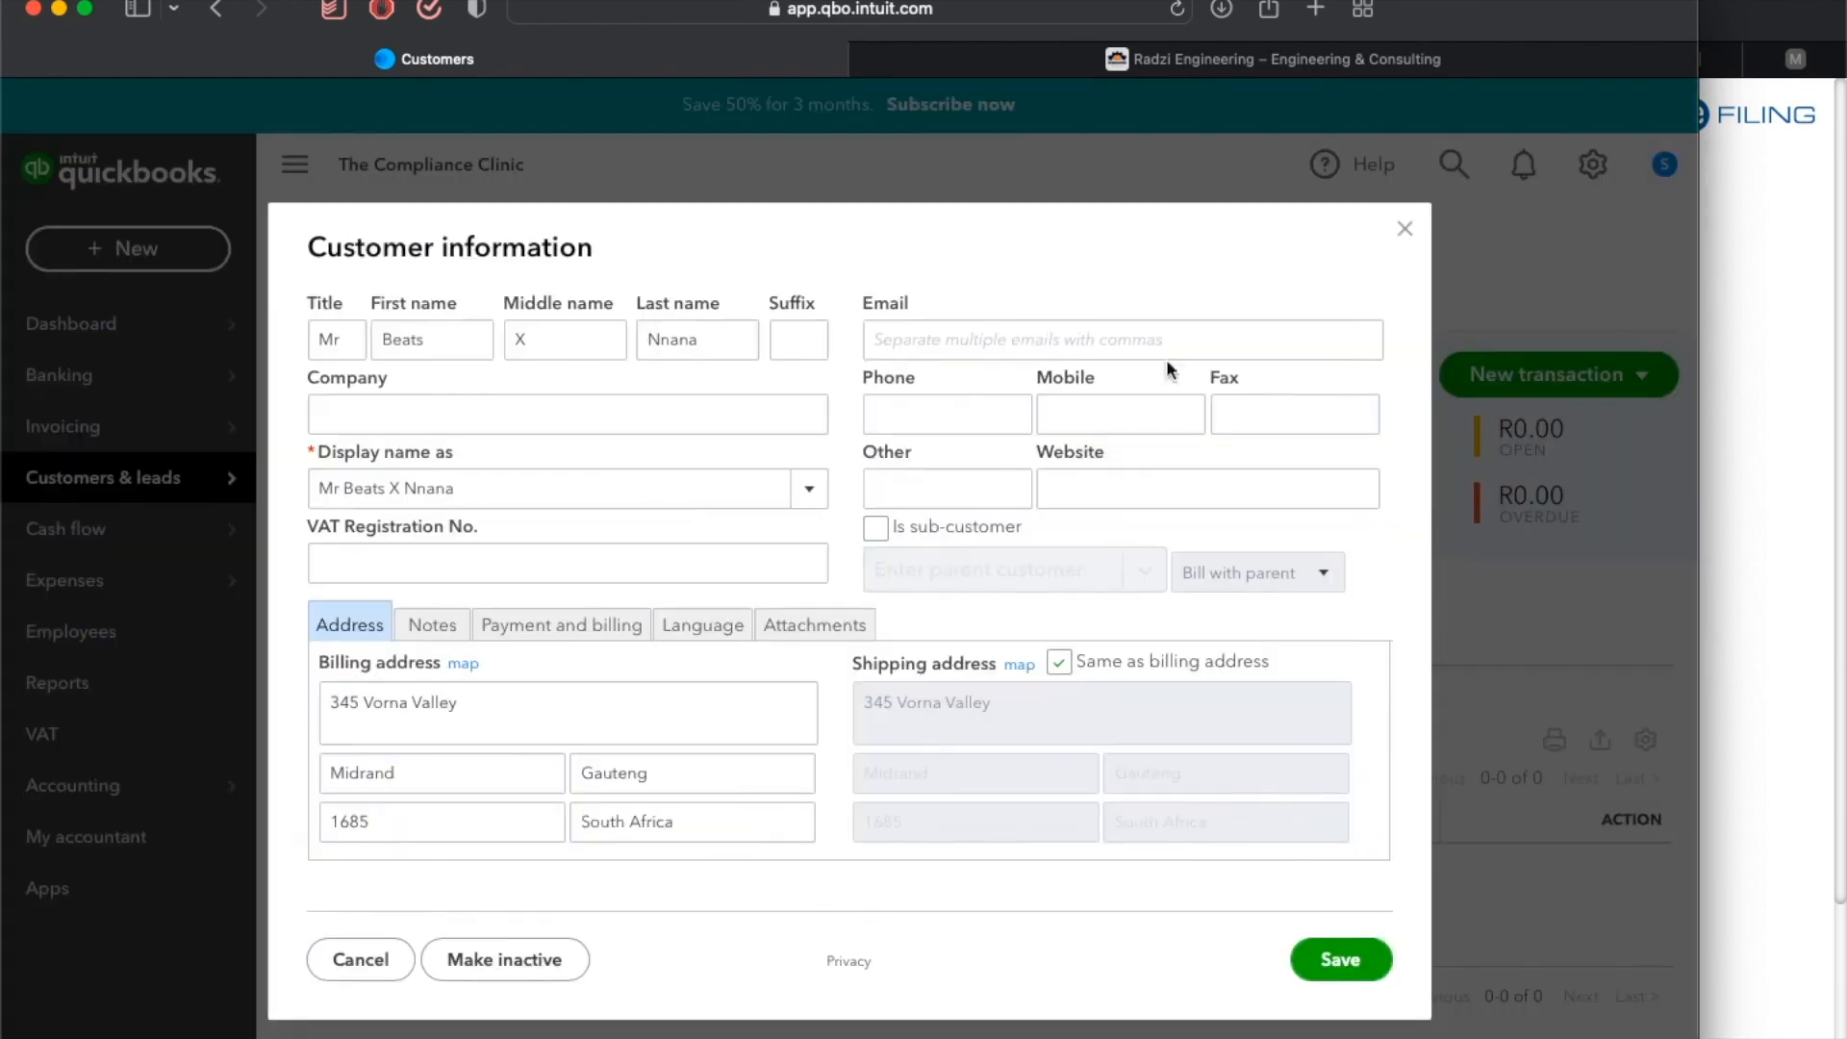
pyautogui.click(874, 527)
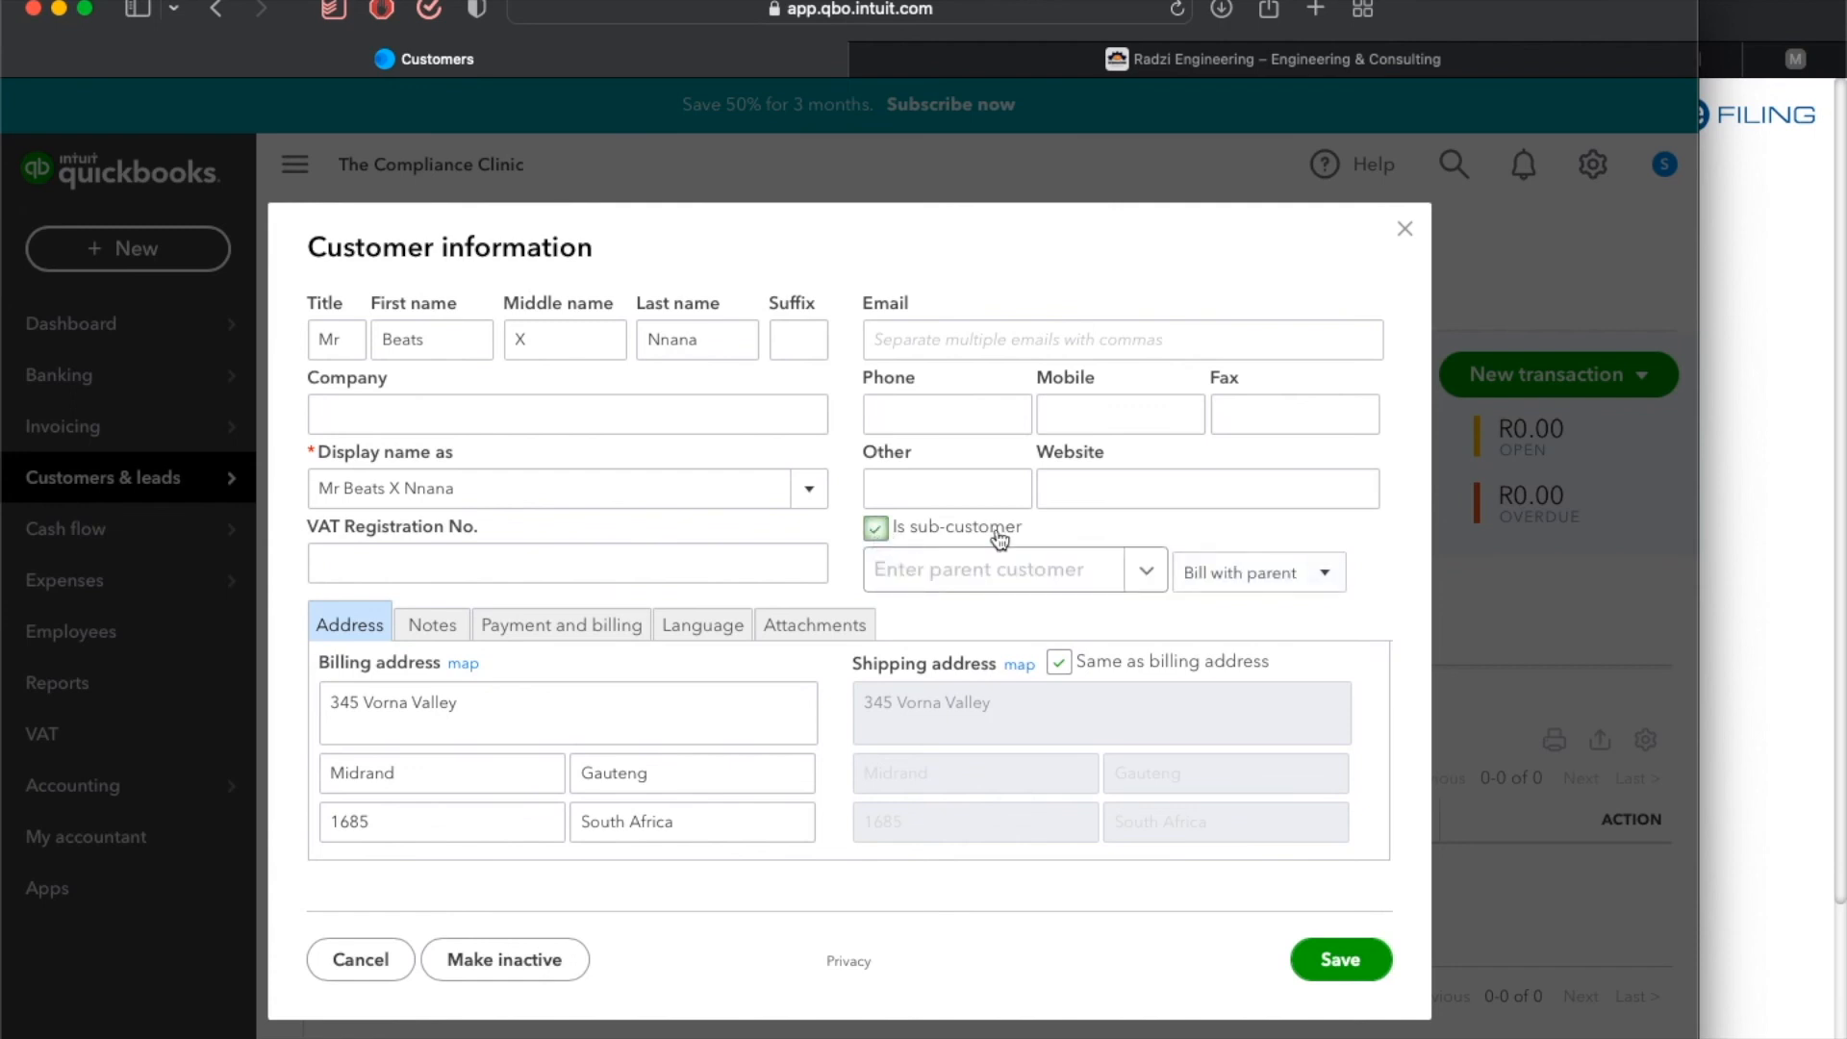
pyautogui.click(1159, 574)
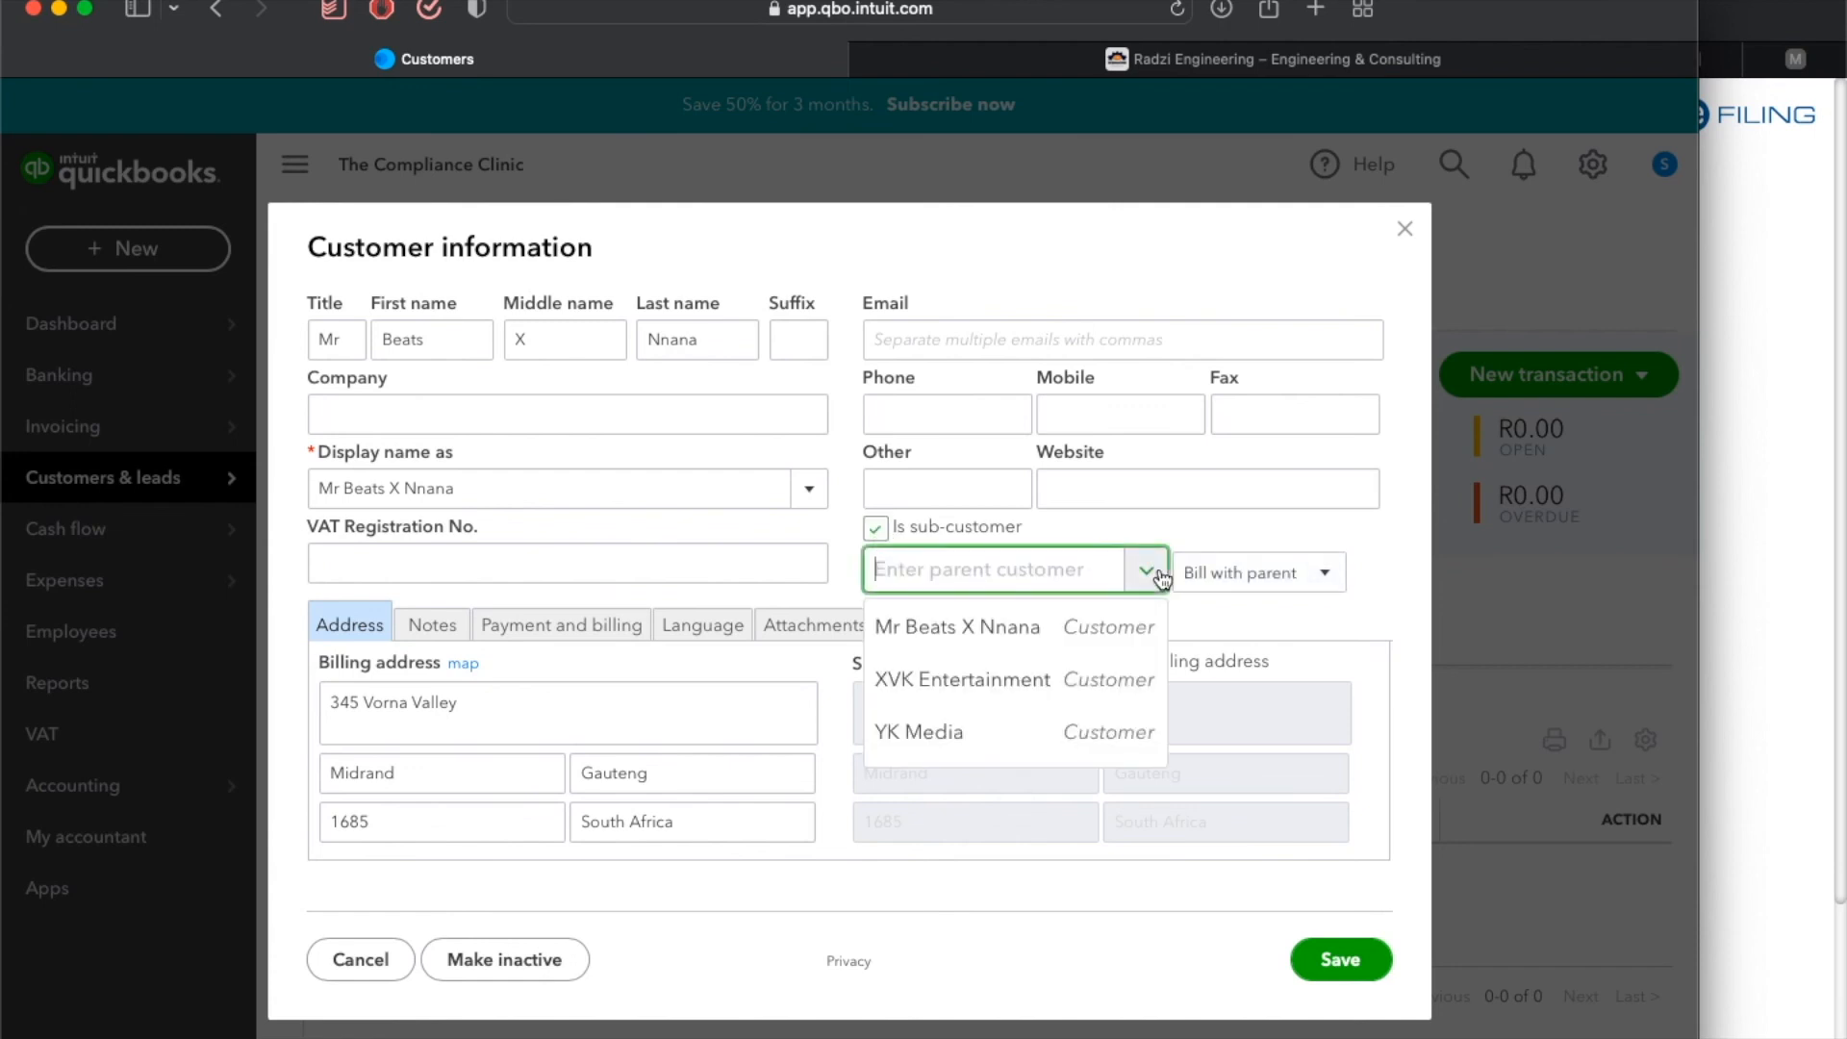
pyautogui.click(1072, 683)
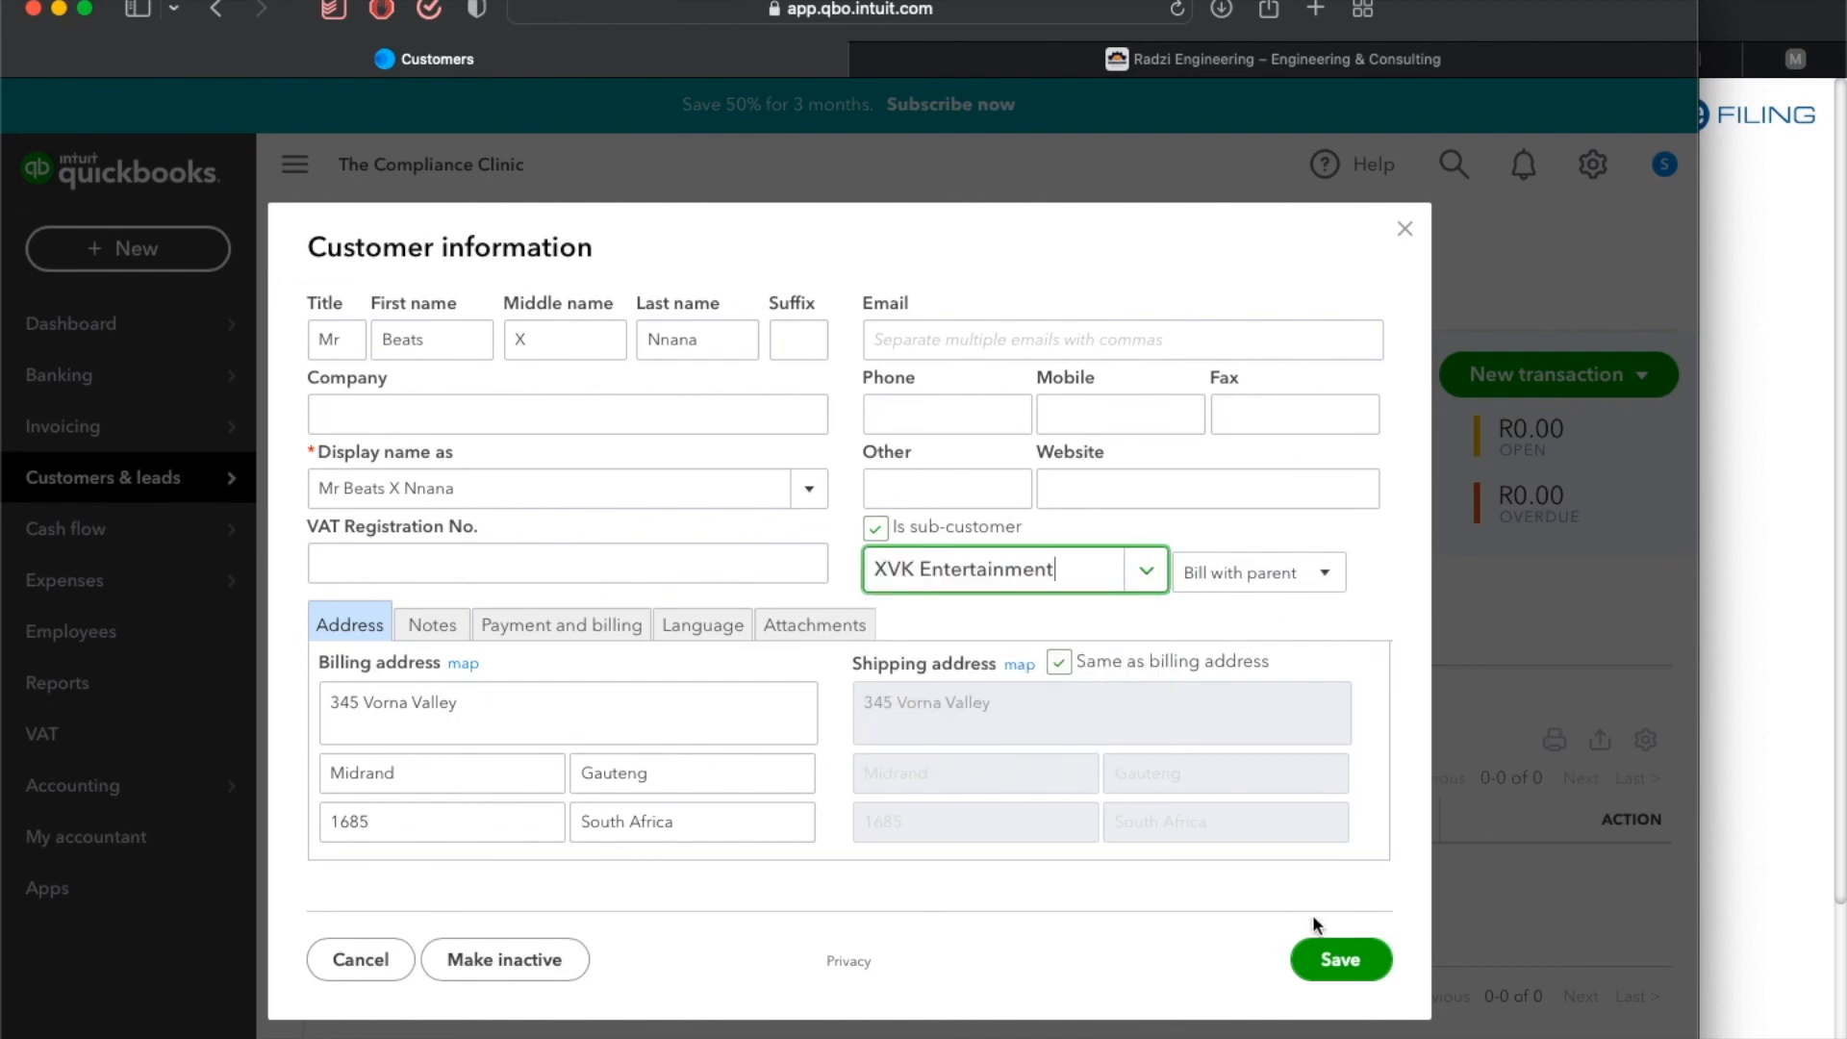
pyautogui.click(1346, 958)
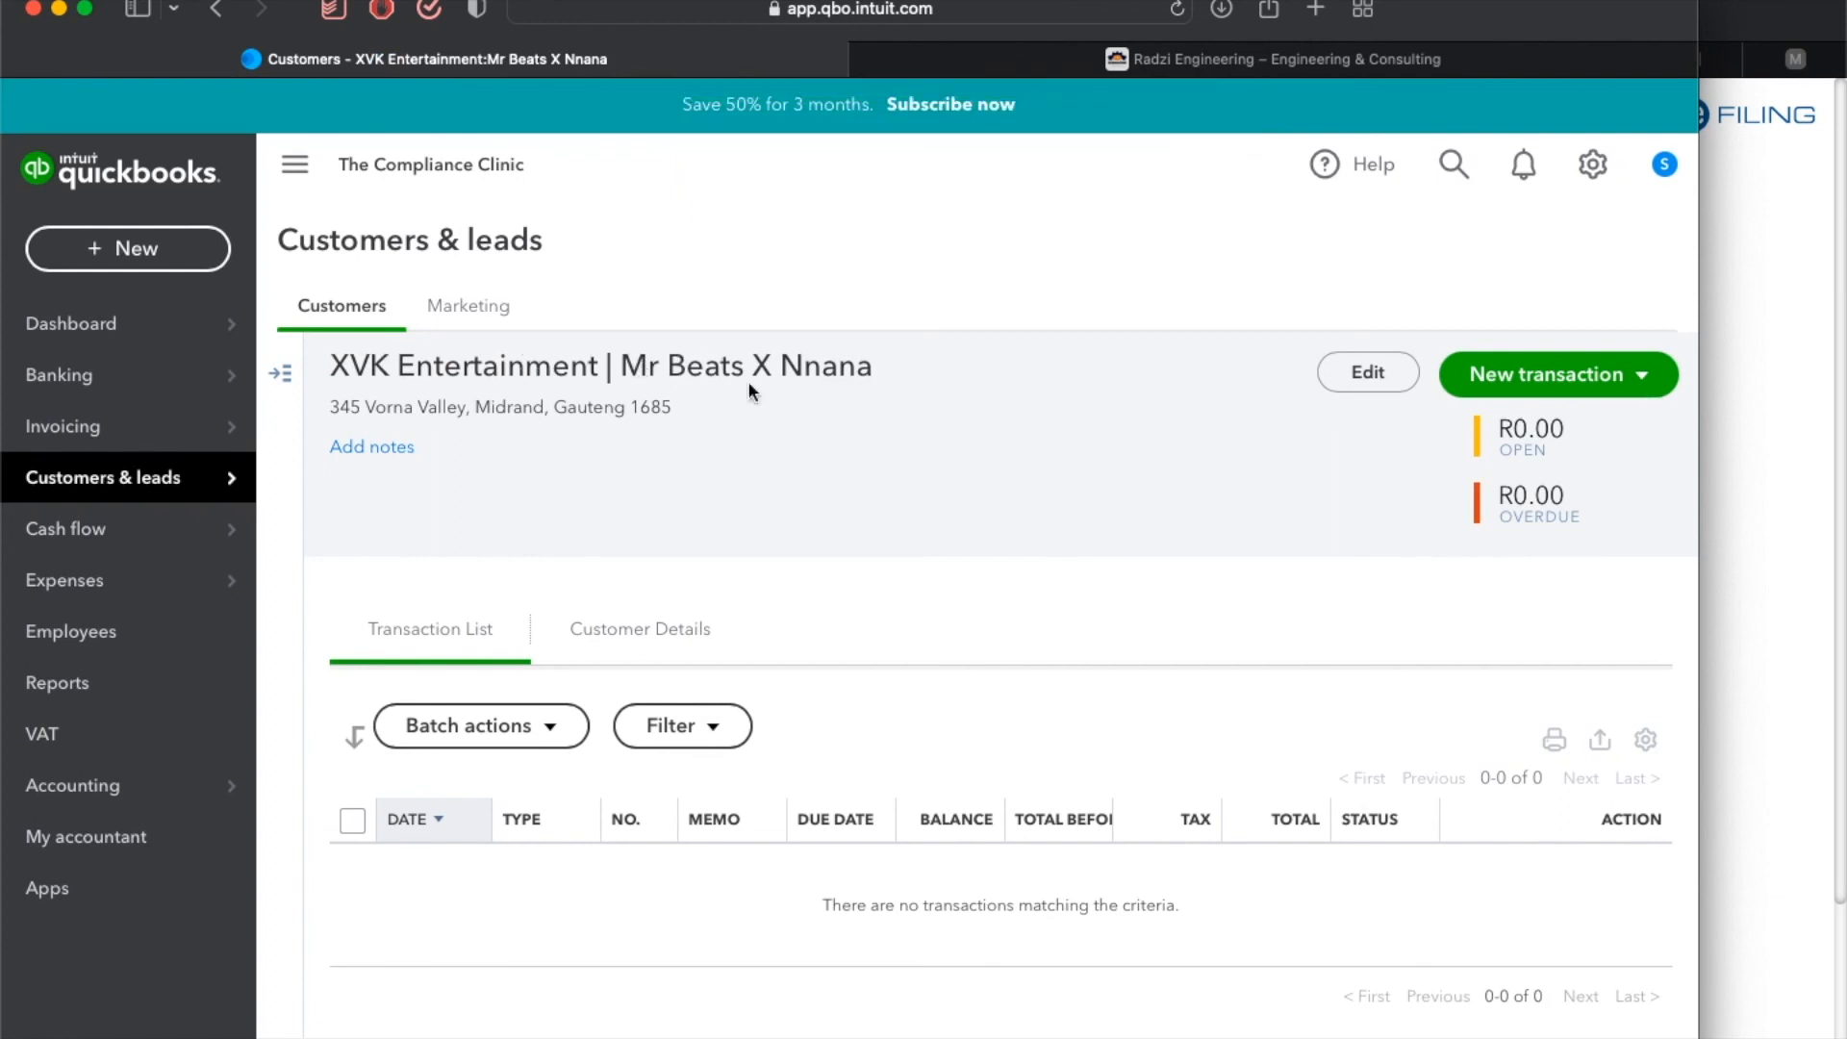
# Return to the customers list and review how the sub-customer is listed under its parent.
pyautogui.click(322, 310)
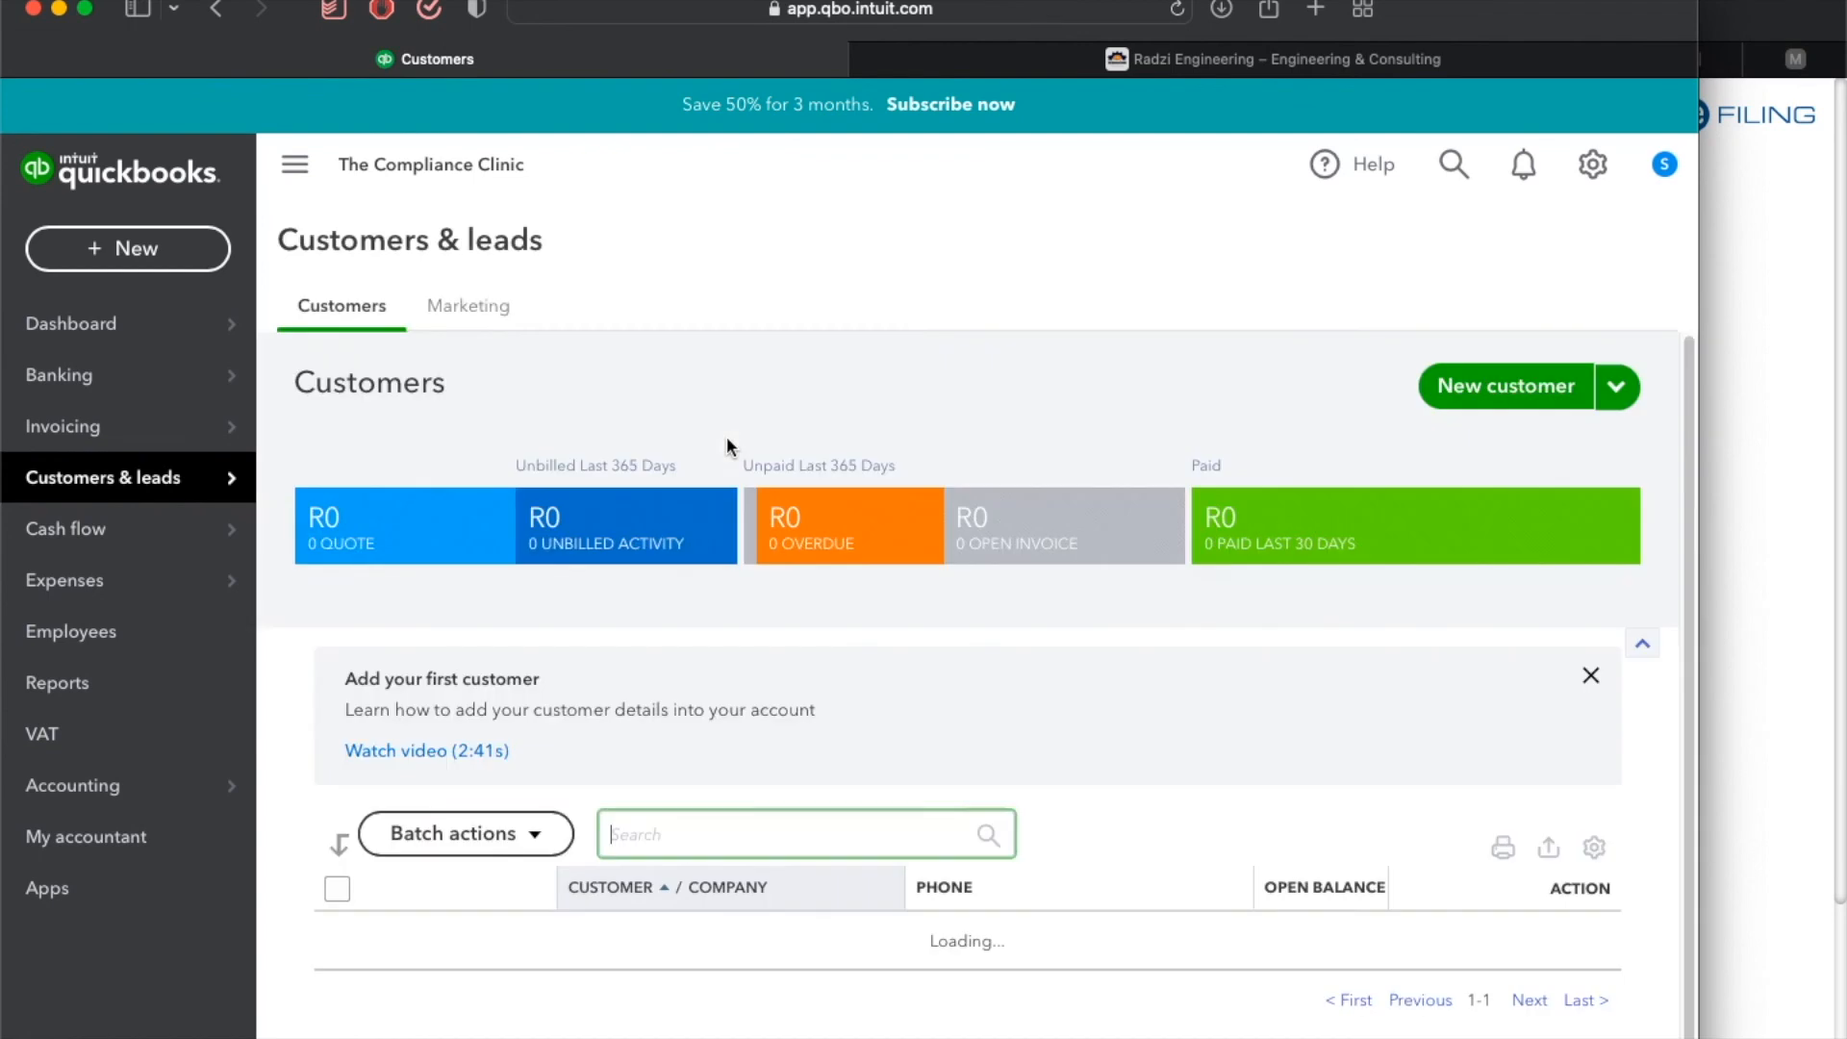
pyautogui.scroll(-2, 725, 445)
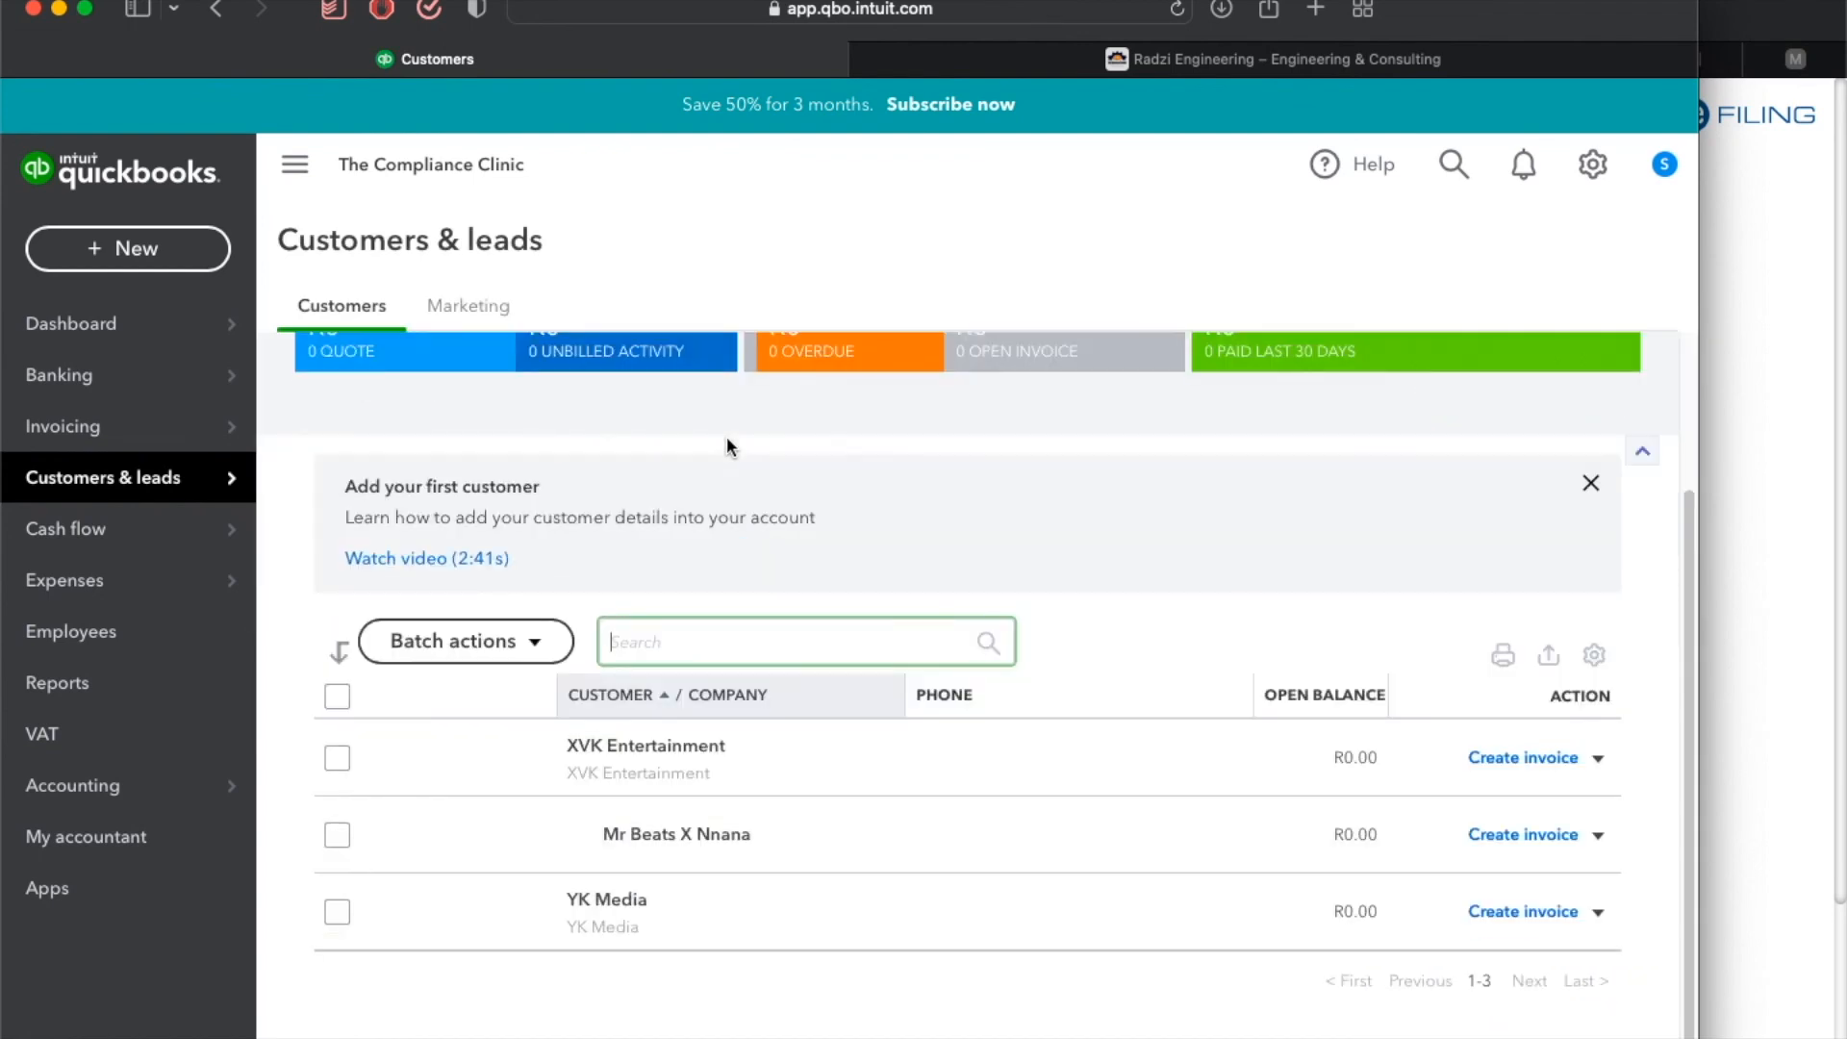